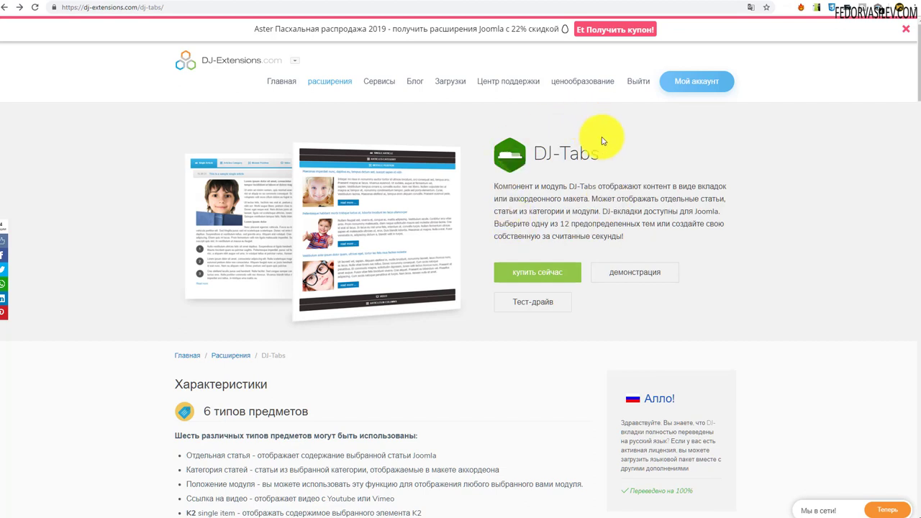
Review the DJ-Tabs product page, including its item types, groups and layouts.
left_click(547, 153)
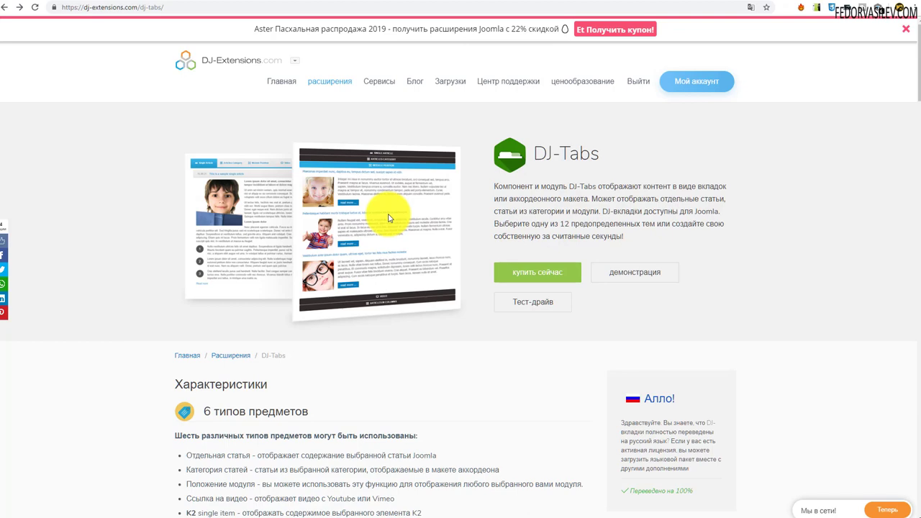
scroll(388, 218, "down", 5)
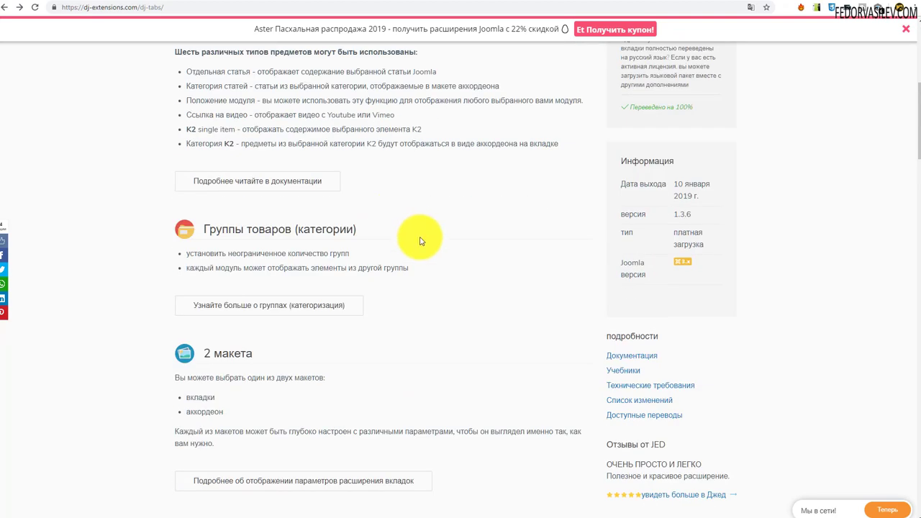
scroll(421, 241, "up", 4)
scroll(719, 173, "up", 1)
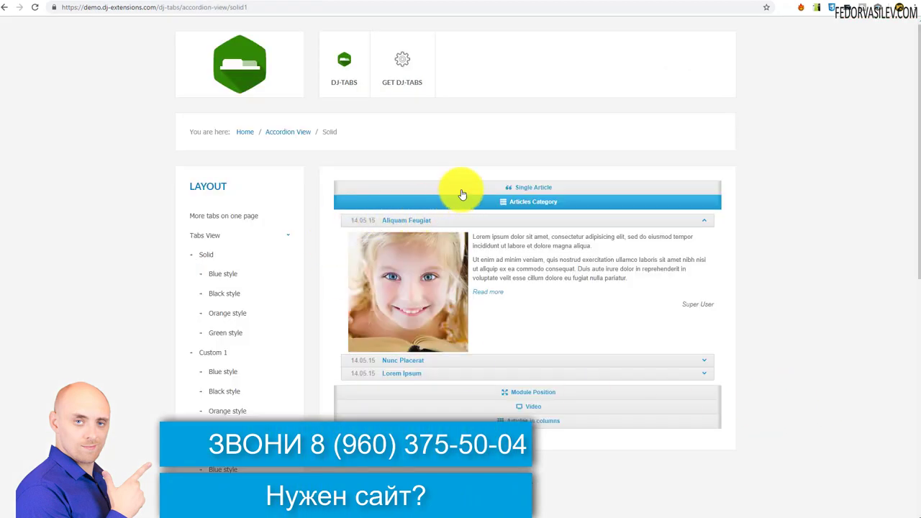
Explore the Solid accordion demo, expanding its category articles and the Module Position, Single Article and Video sections.
left_click(474, 361)
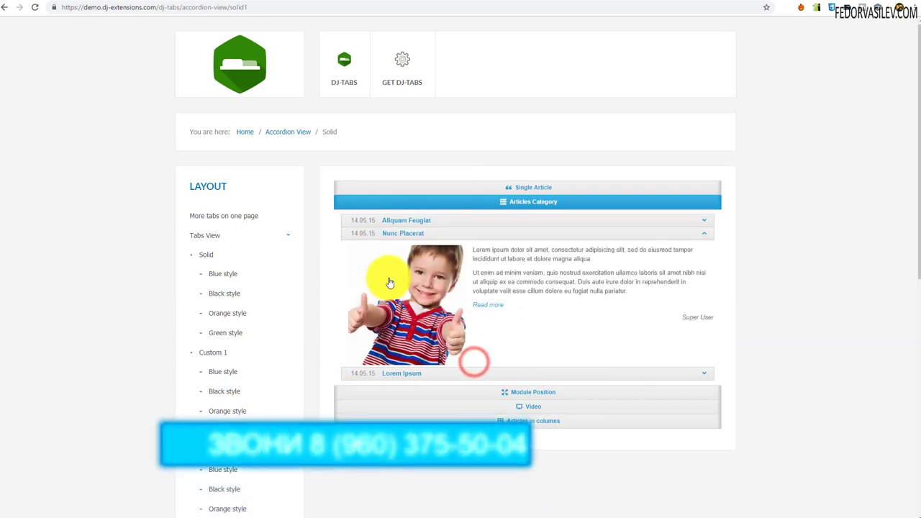
left_click(464, 373)
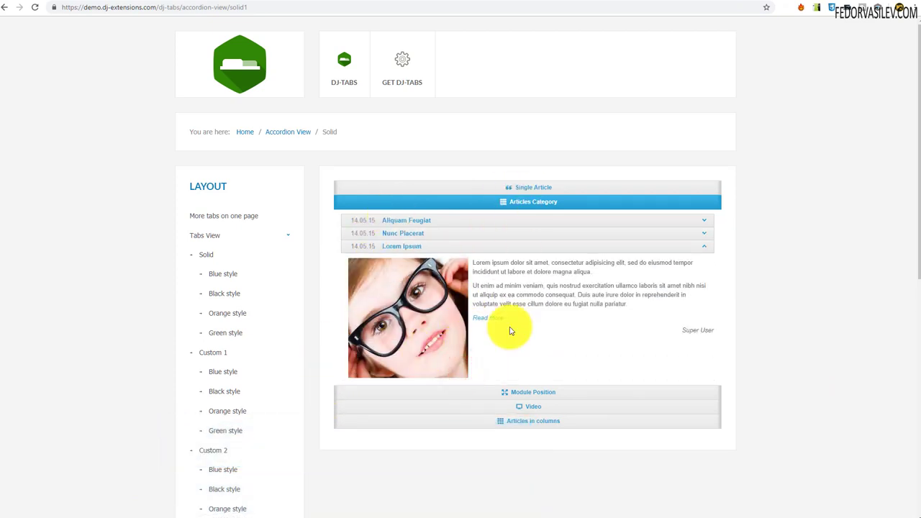
left_click(510, 392)
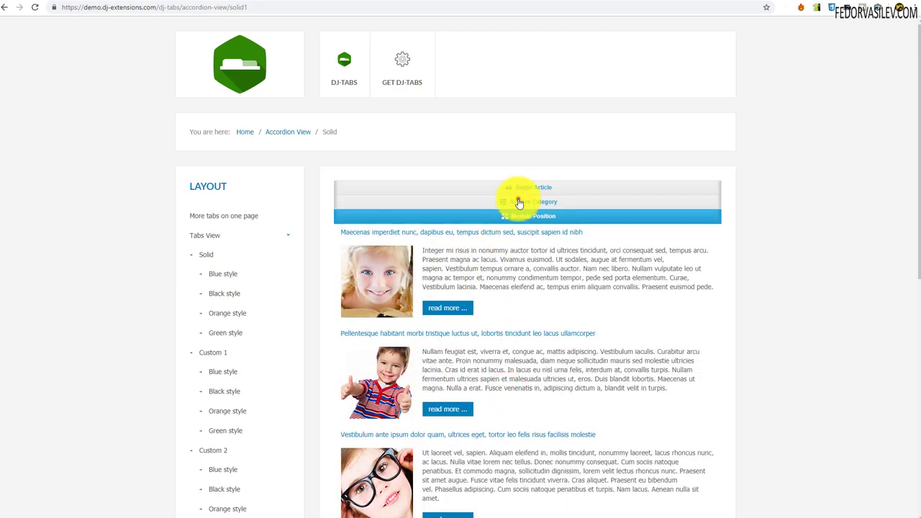
left_click(518, 202)
left_click(514, 189)
scroll(516, 264, "down", 4)
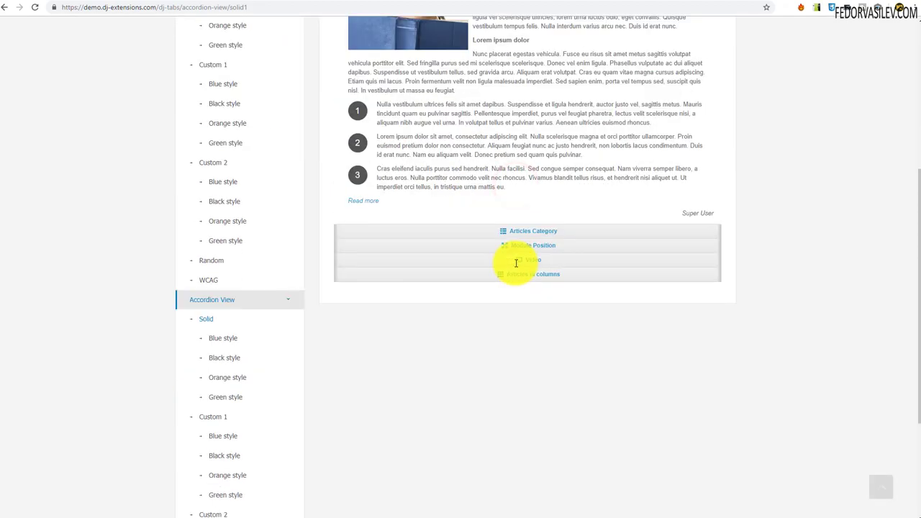
left_click(532, 262)
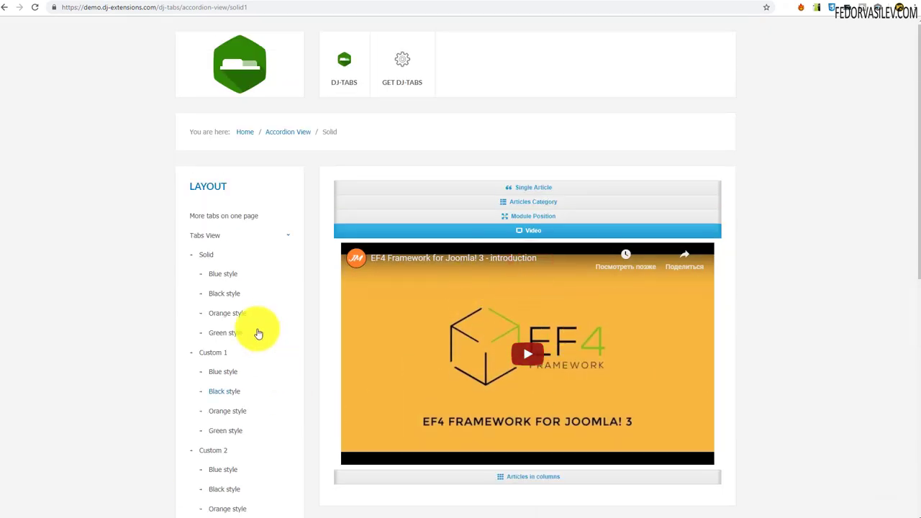
scroll(230, 290, "down", 3)
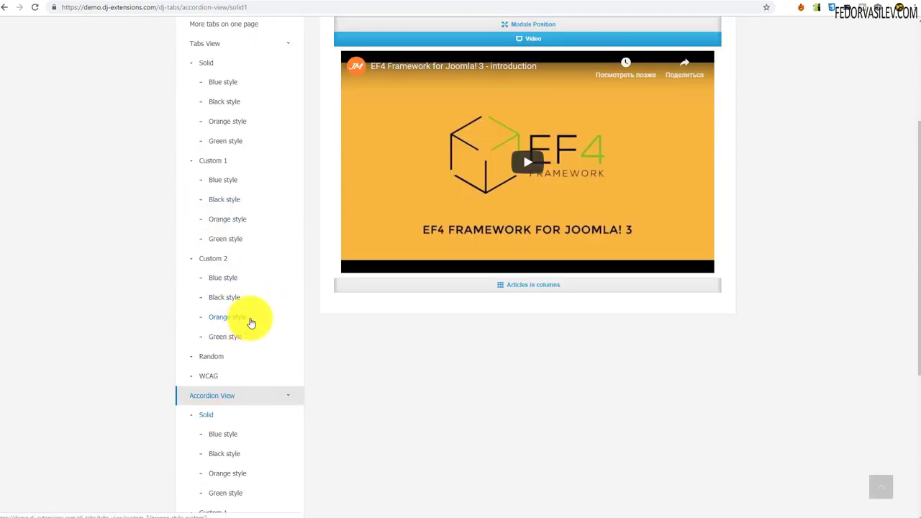
scroll(446, 223, "up", 3)
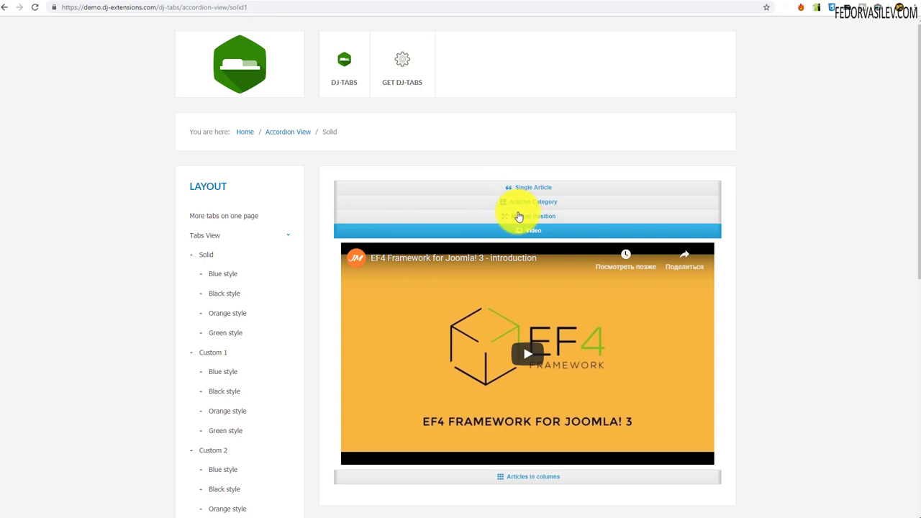
Open the Blue style demo of the Solid accordion view and try its Single Article section.
scroll(461, 431, "down", 5)
left_click(223, 290)
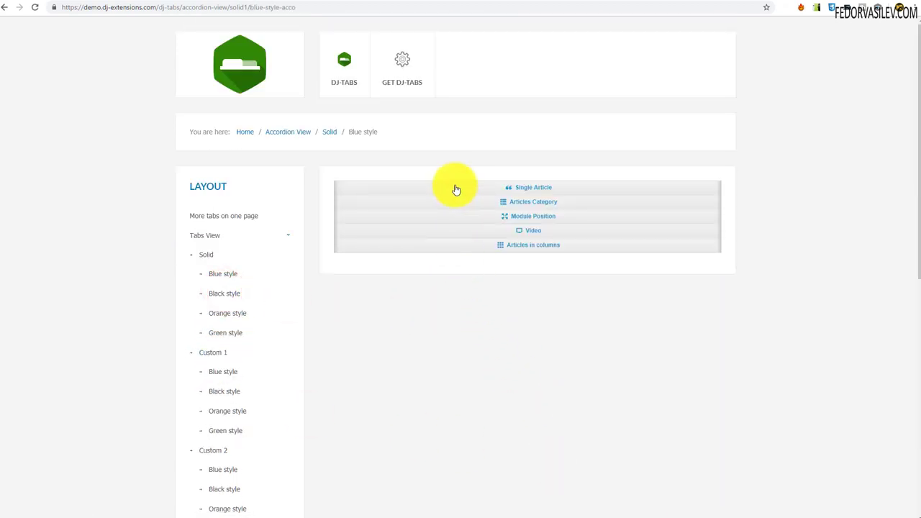
left_click(456, 189)
left_click(453, 187)
scroll(385, 350, "down", 3)
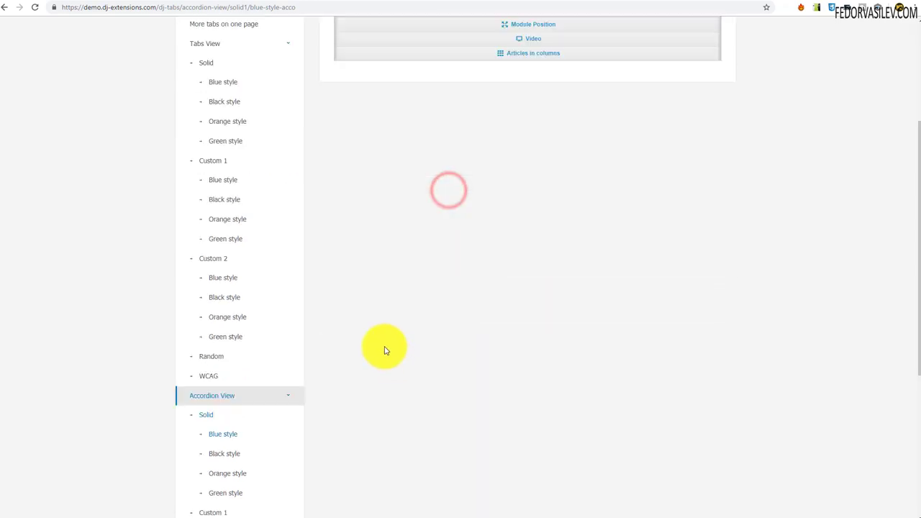
Open the Orange style demo of the Solid accordion view and examine its Module Position section.
scroll(247, 374, "down", 2)
left_click(246, 379)
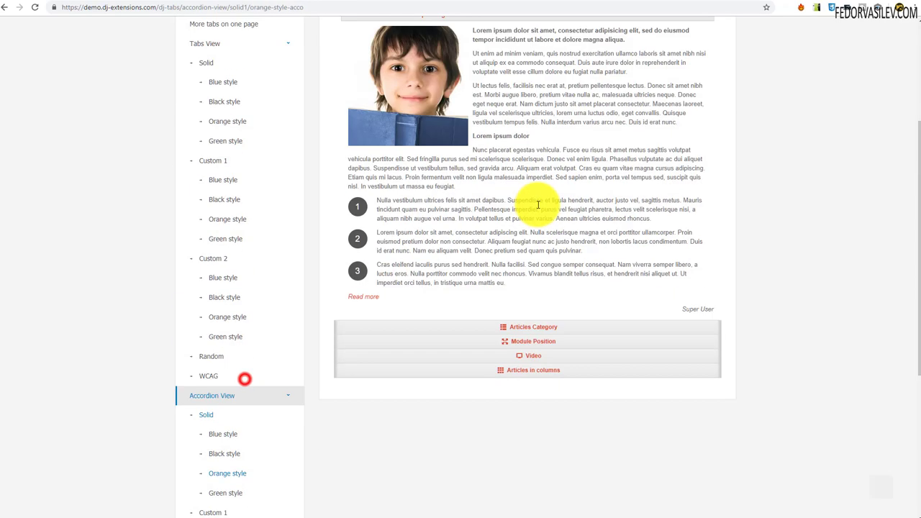
left_click(503, 343)
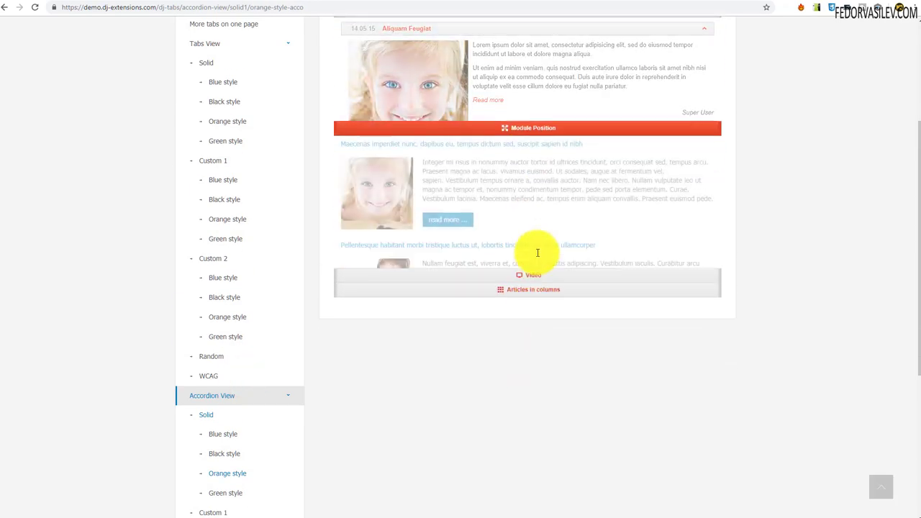
scroll(425, 86, "up", 3)
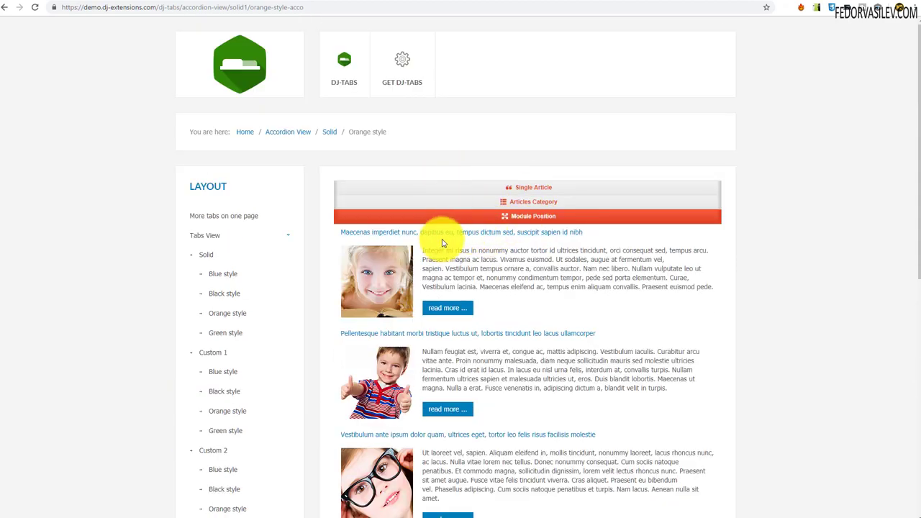
scroll(442, 243, "down", 2)
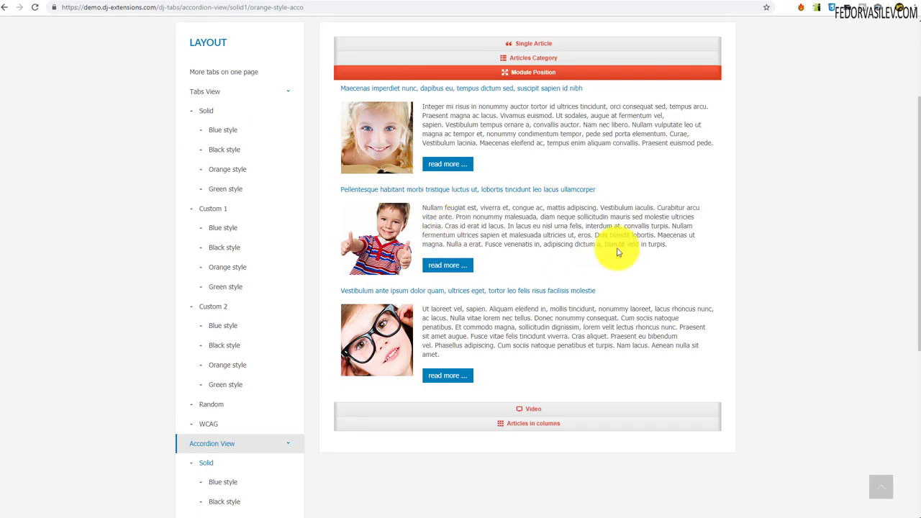
Switch to the Joomla administrator and open the extension installation page.
key("alt+Tab")
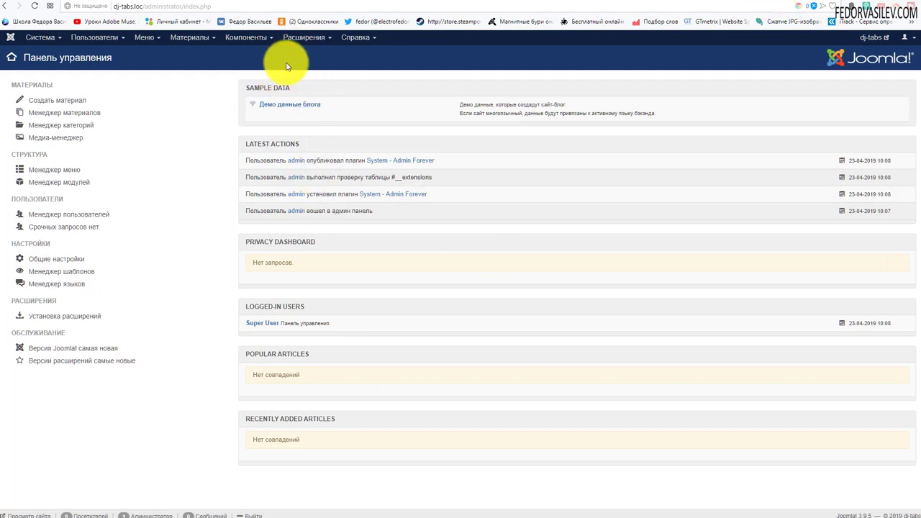
left_click(301, 39)
mouse_move(307, 60)
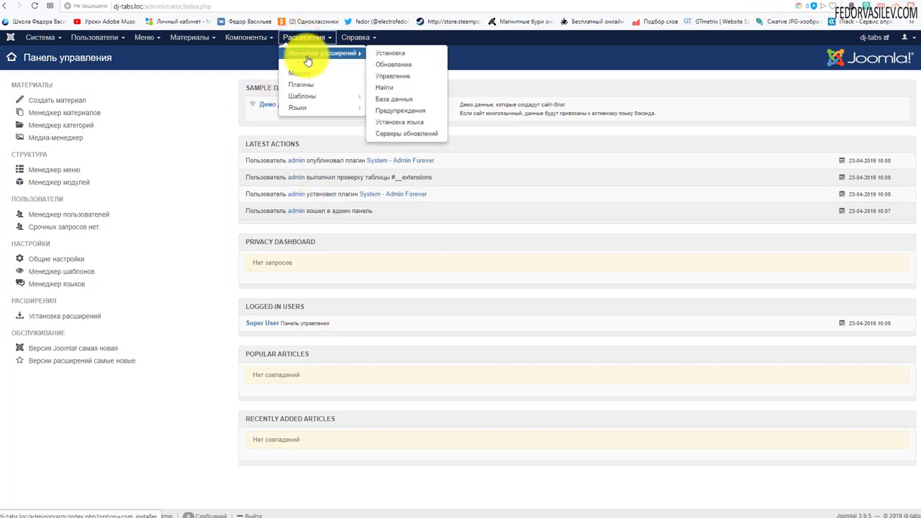
left_click(394, 52)
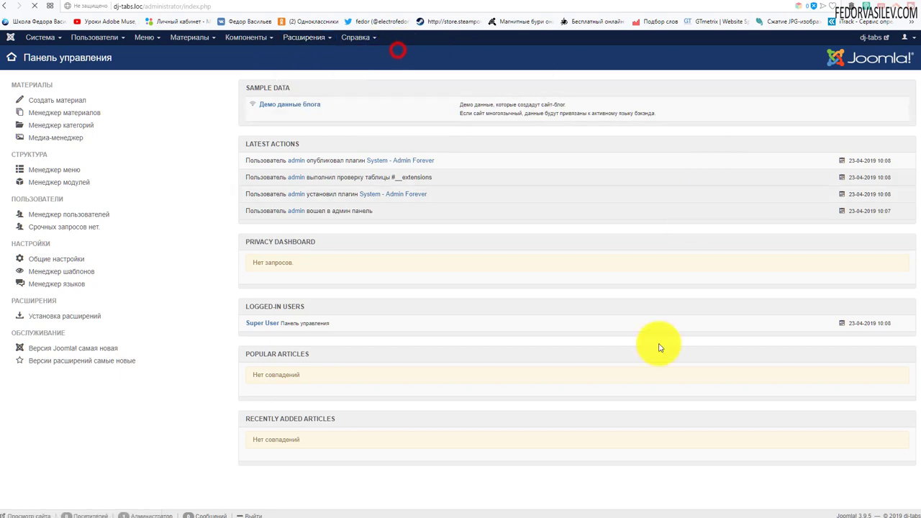
Install the package pkg_dj-tabs-AIO-1.3.6.zip from the "DJ Tabs - уроки" folder.
left_click(770, 510)
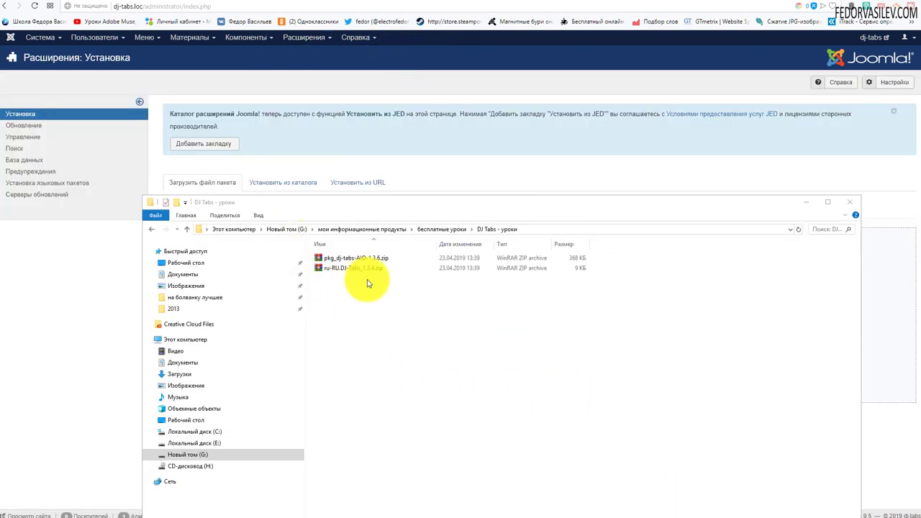
left_click_drag(317, 259, 348, 257)
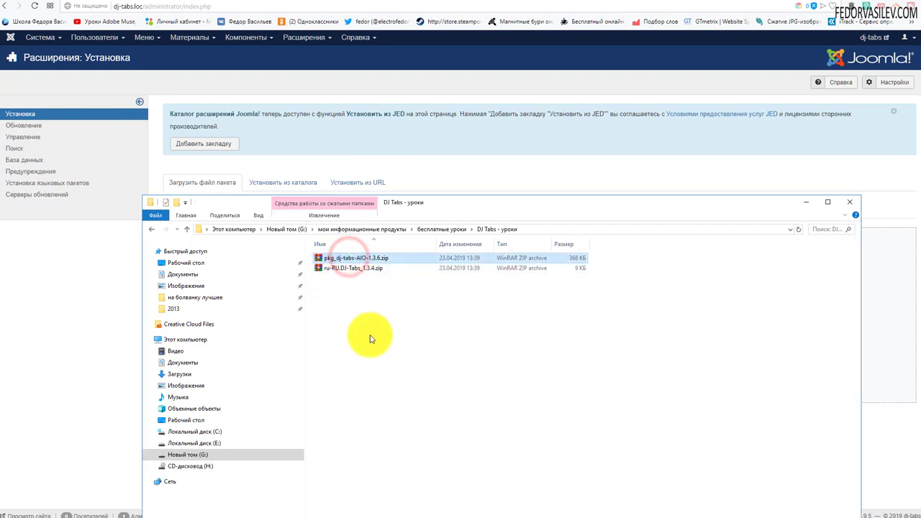
left_click(329, 268)
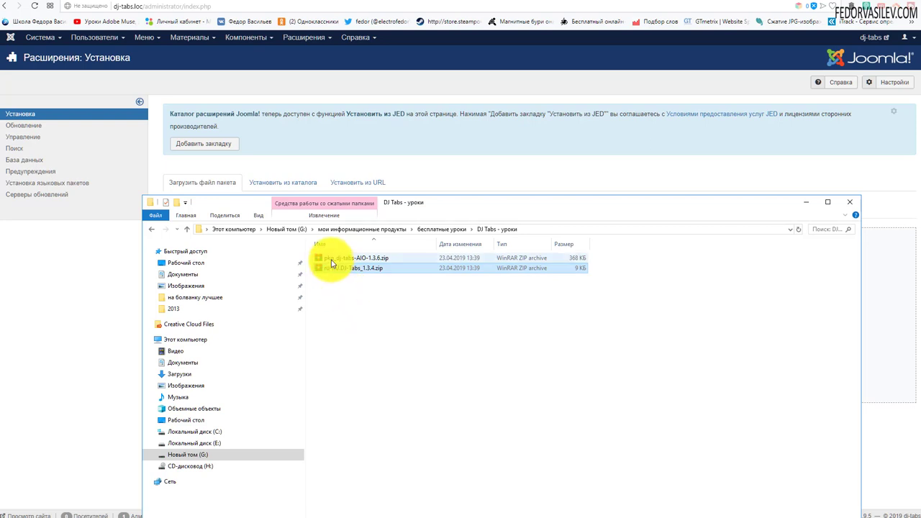
left_click(388, 321)
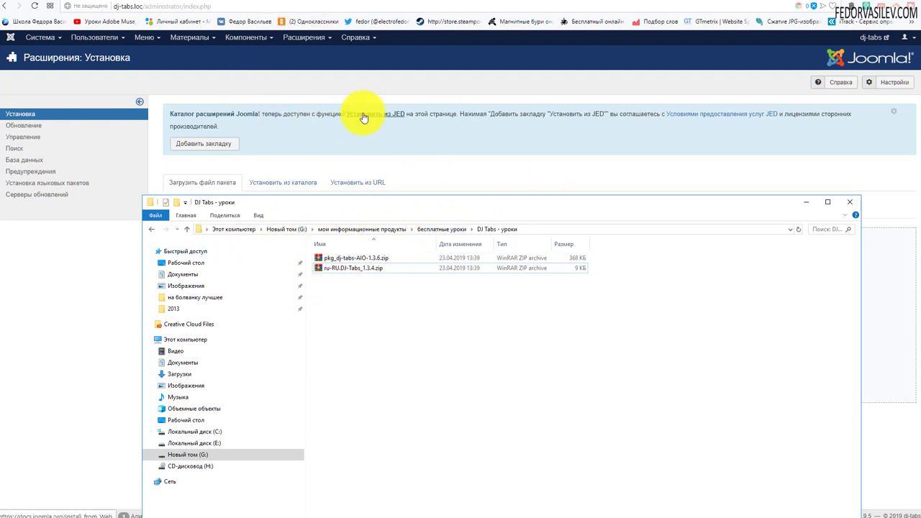
left_click_drag(432, 214, 518, 316)
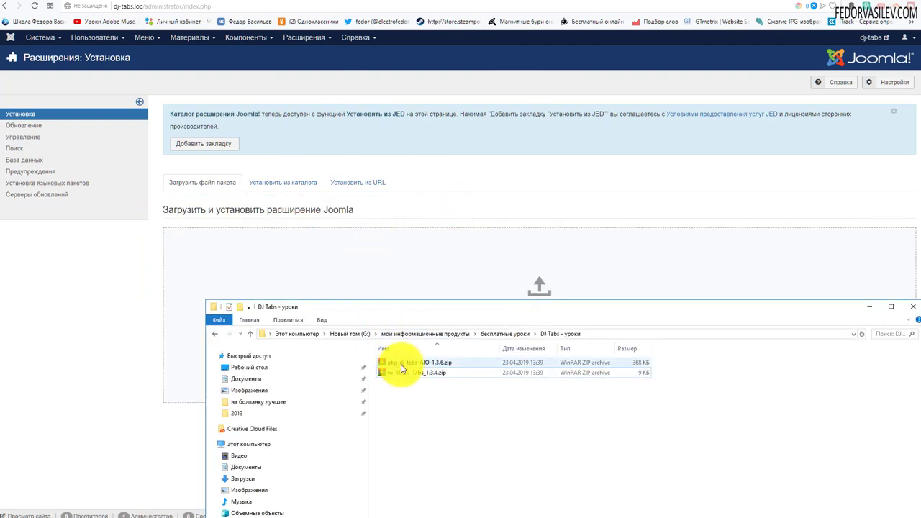
left_click(403, 362)
left_click_drag(403, 362, 361, 269)
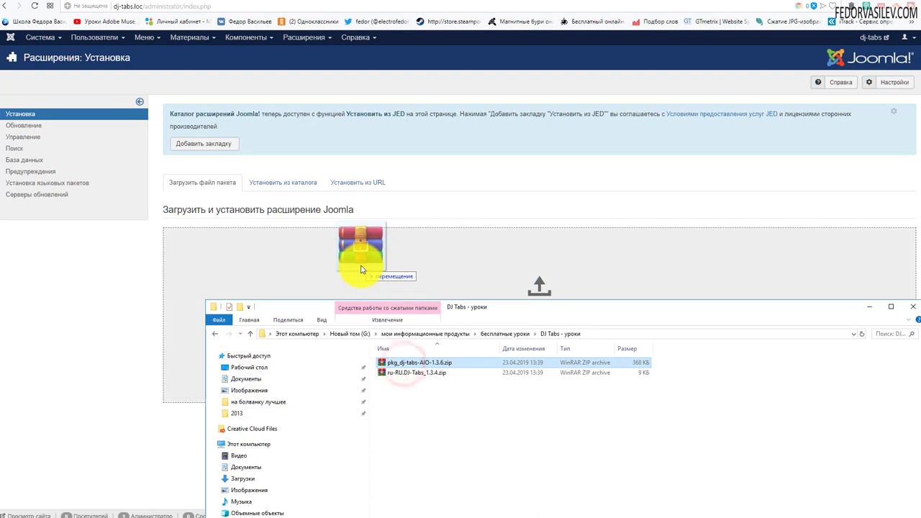
left_click_drag(361, 270, 364, 272)
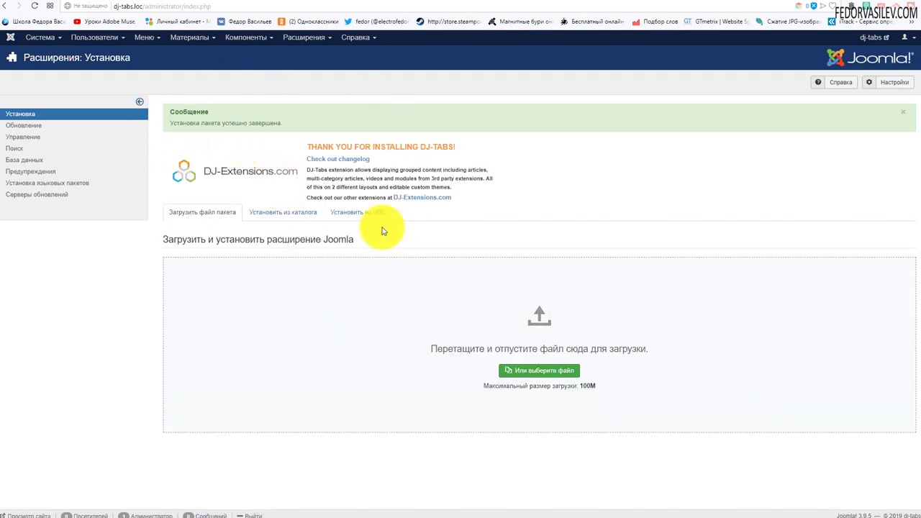
Install the Russian language file ru-RU.DJ-Tabs_1.3.4.zip from the same folder.
key("alt+Tab")
left_click_drag(397, 375, 267, 282)
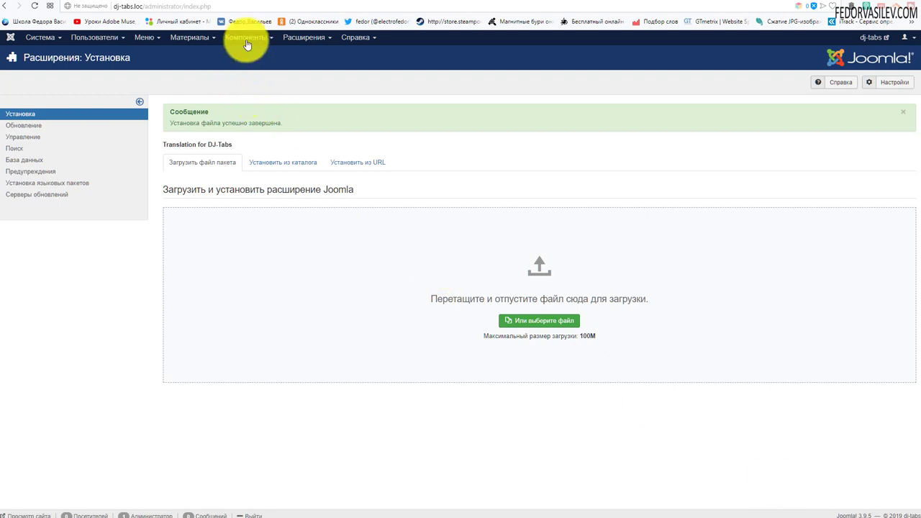
Open the DJ-Tabs component's control panel and check the installed version.
left_click(246, 37)
mouse_move(247, 61)
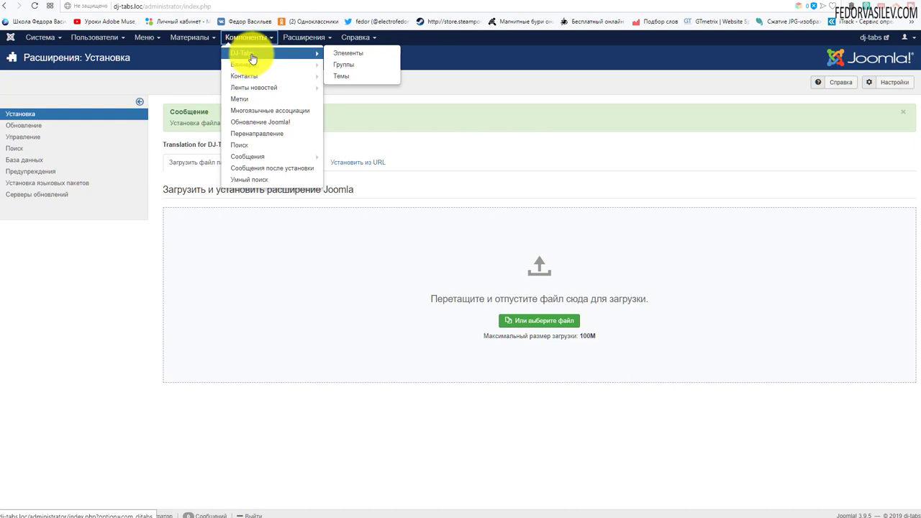
left_click(245, 54)
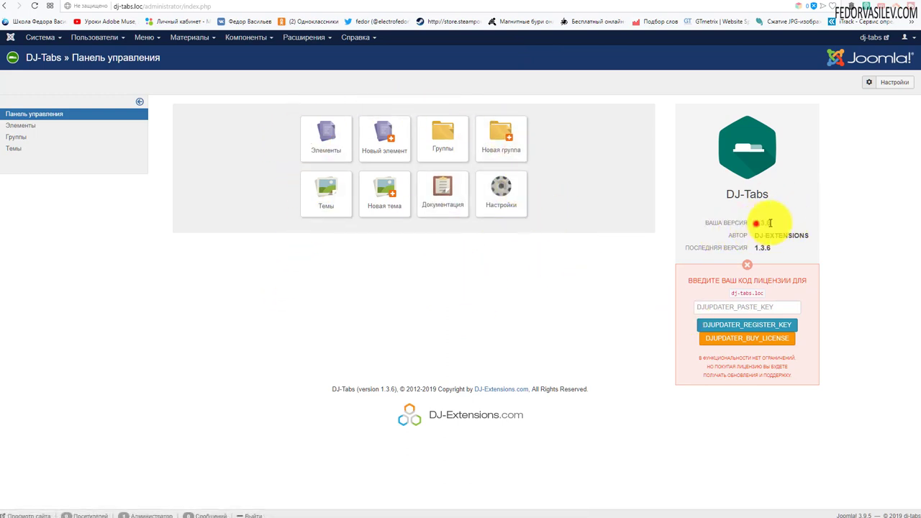
left_click(531, 296)
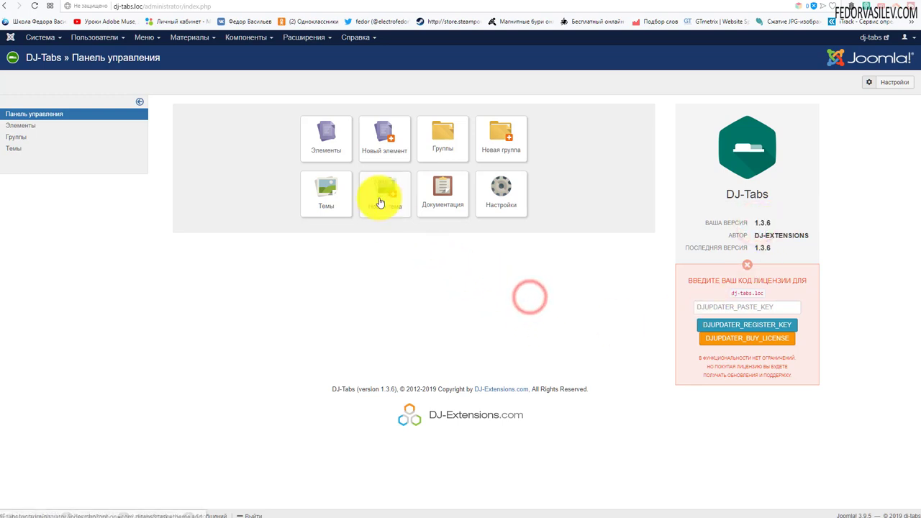
Open the site modules list and check the DJ-Tabs module's publishing state.
left_click(303, 36)
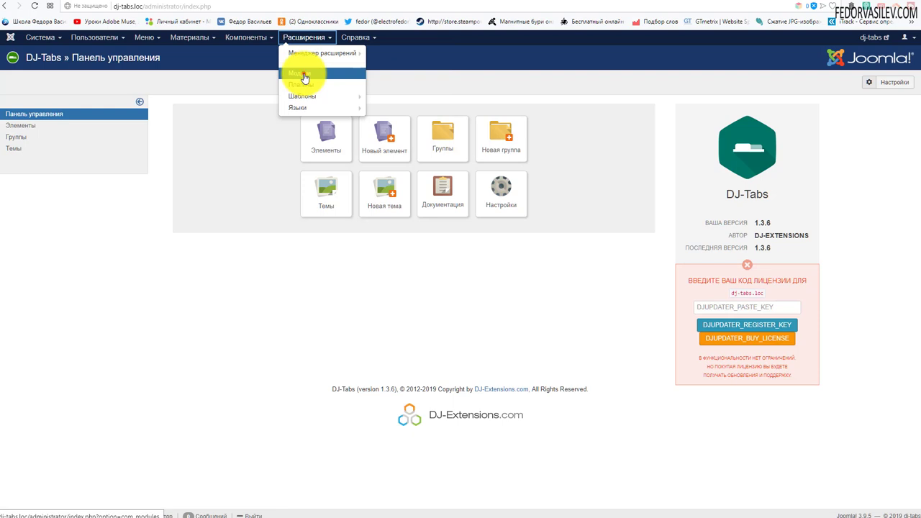
left_click(304, 76)
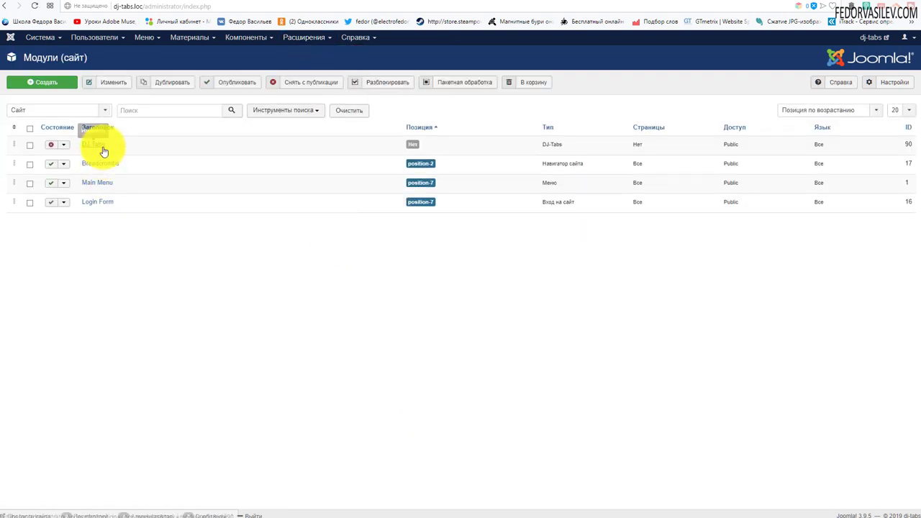
left_click(52, 146)
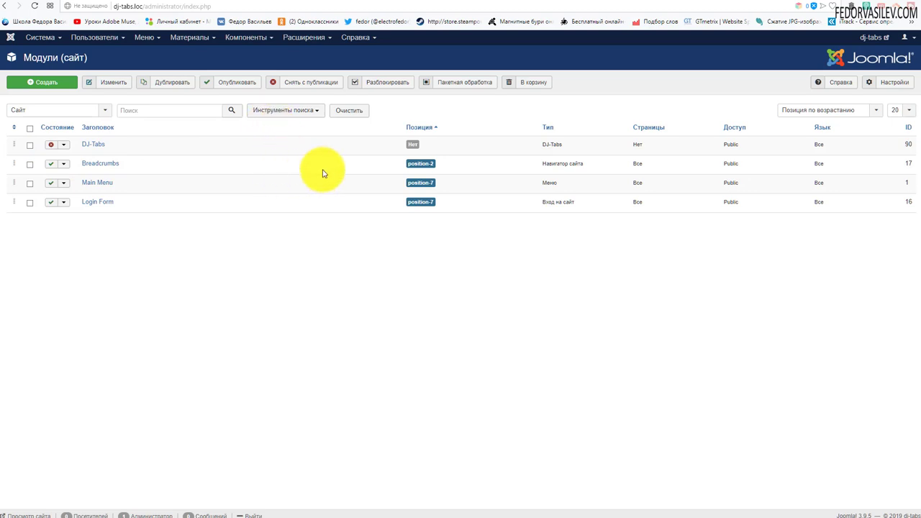
Open the article manager.
left_click(190, 37)
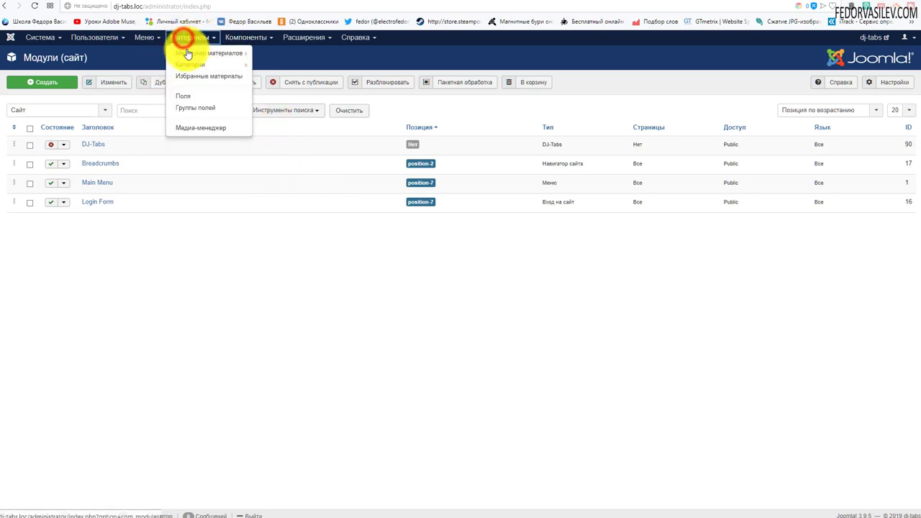
left_click(187, 54)
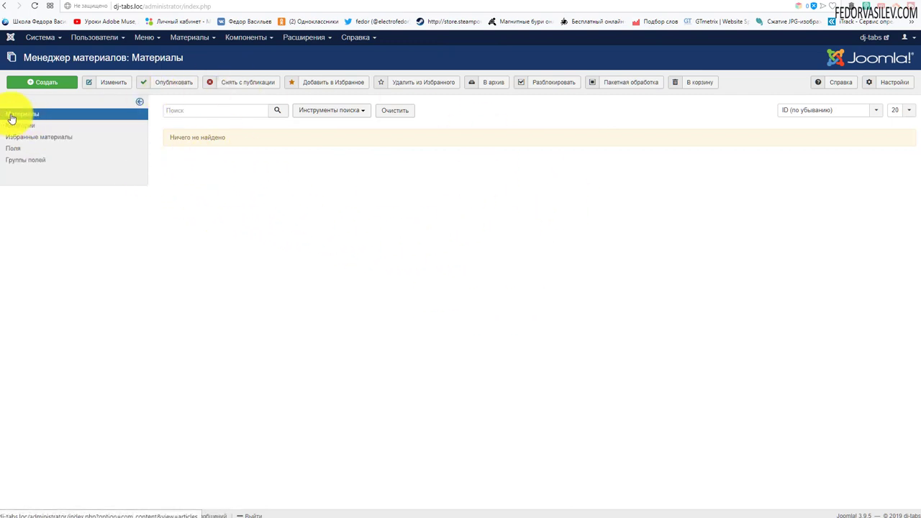
Create a new article with the title "статья".
left_click(37, 85)
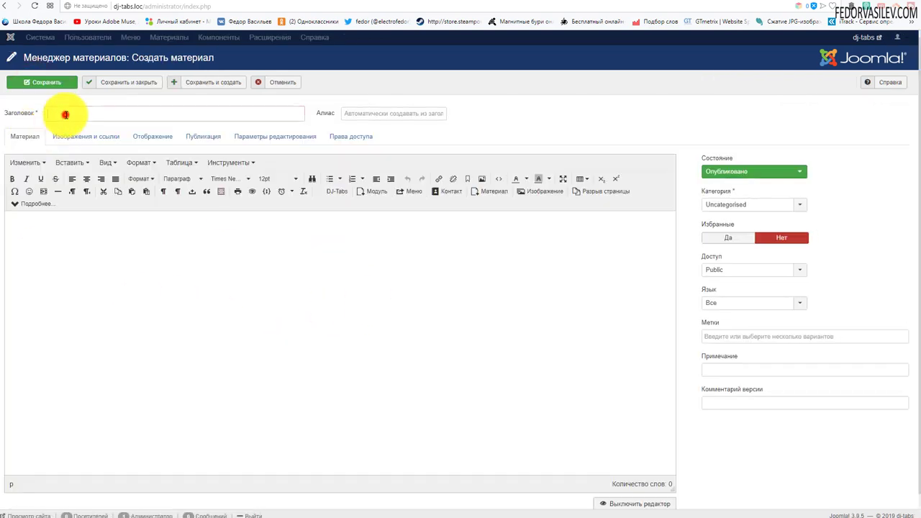
left_click(64, 114)
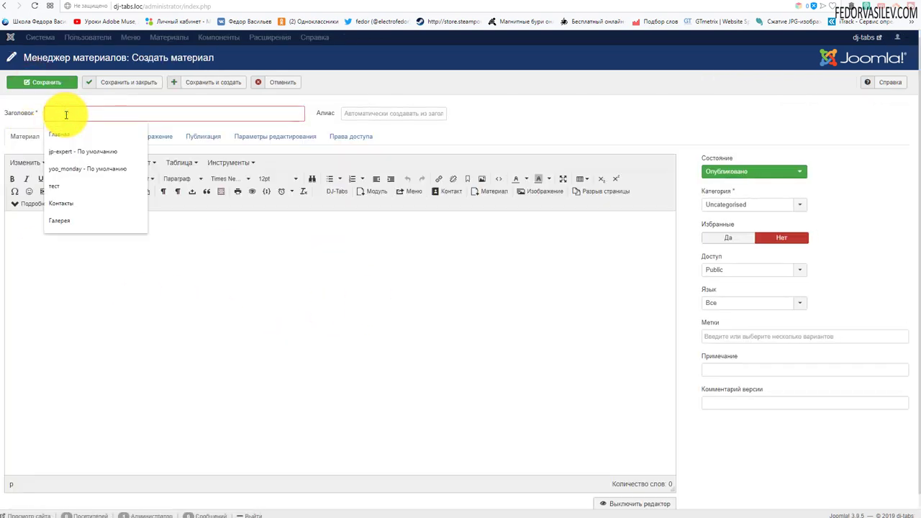
type("статья")
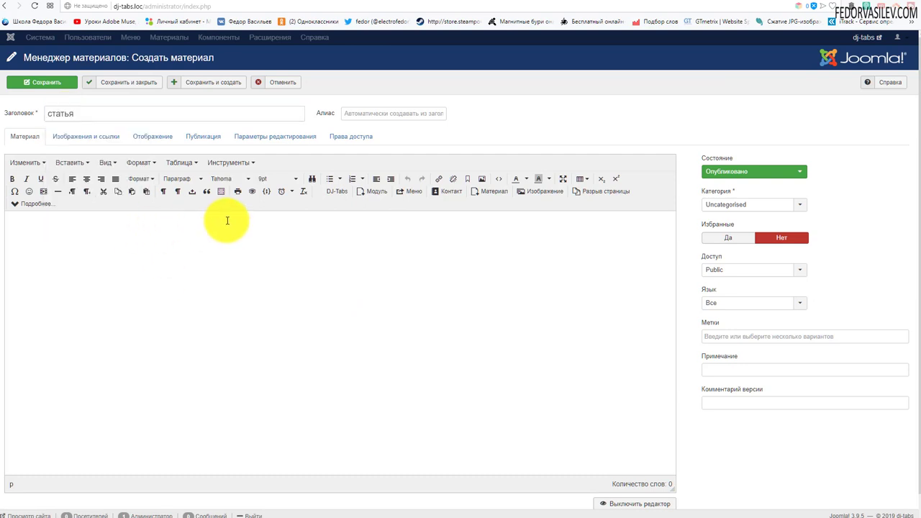
Insert the powered_by image from the root image folder into the article body.
left_click(41, 214)
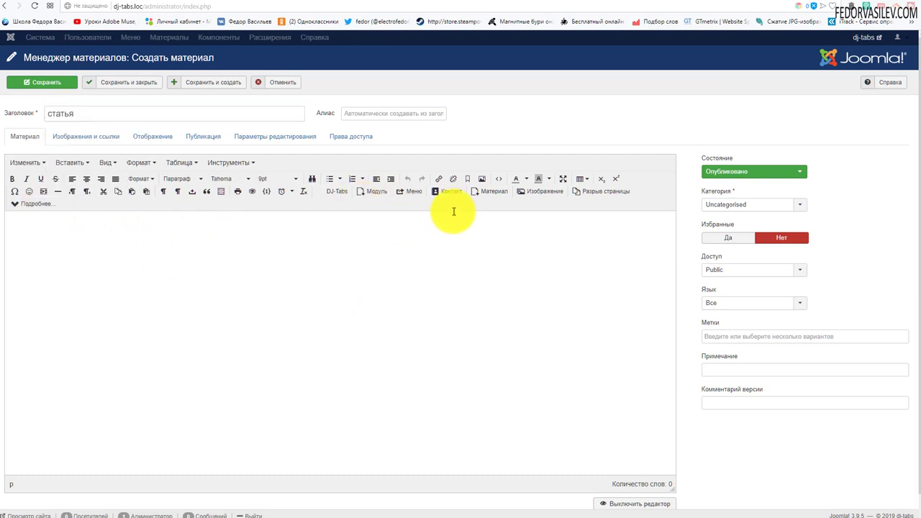
left_click(534, 191)
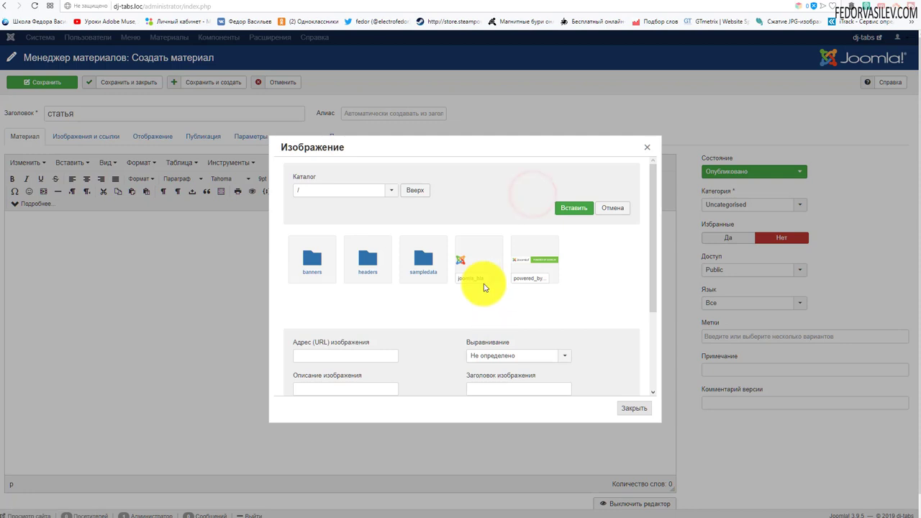
left_click(533, 259)
left_click(575, 208)
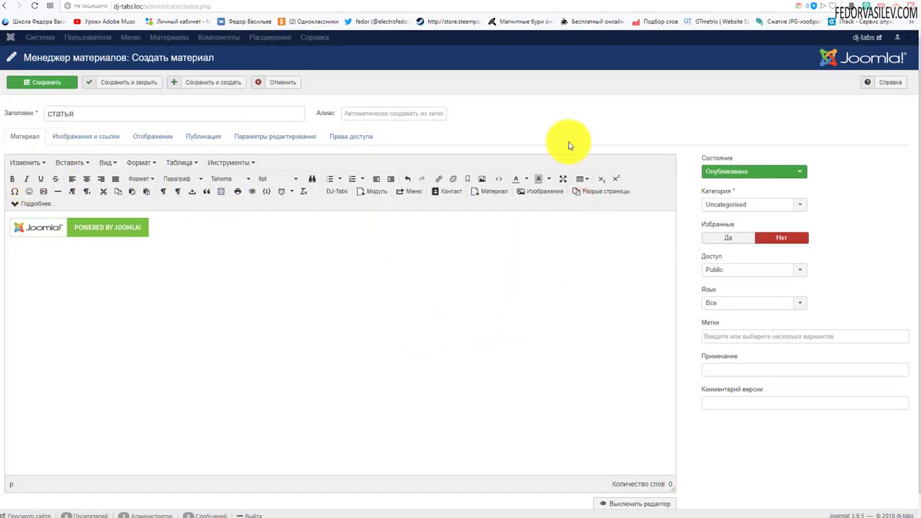
Look at the DJ-Tabs insertion dialog and its group selection in the article editor, then close it without inserting anything.
left_click(320, 250)
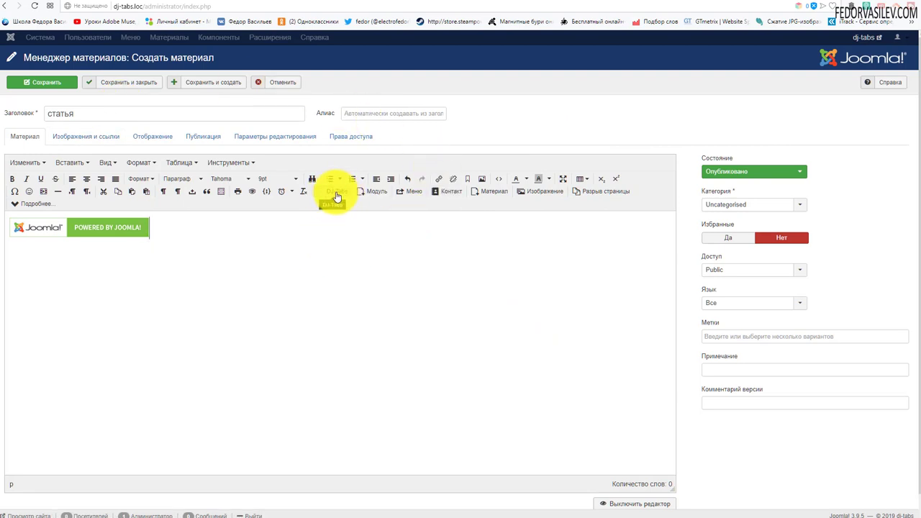
left_click(336, 192)
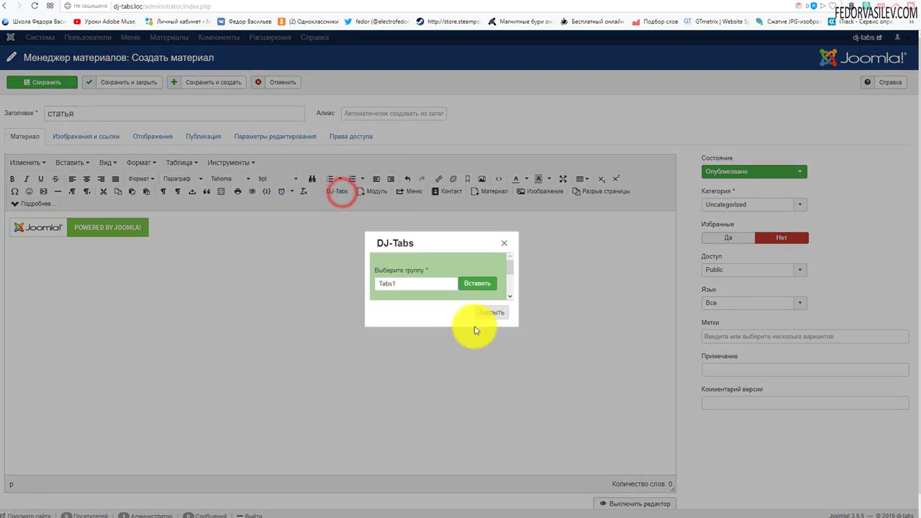
left_click(479, 325)
left_click(345, 198)
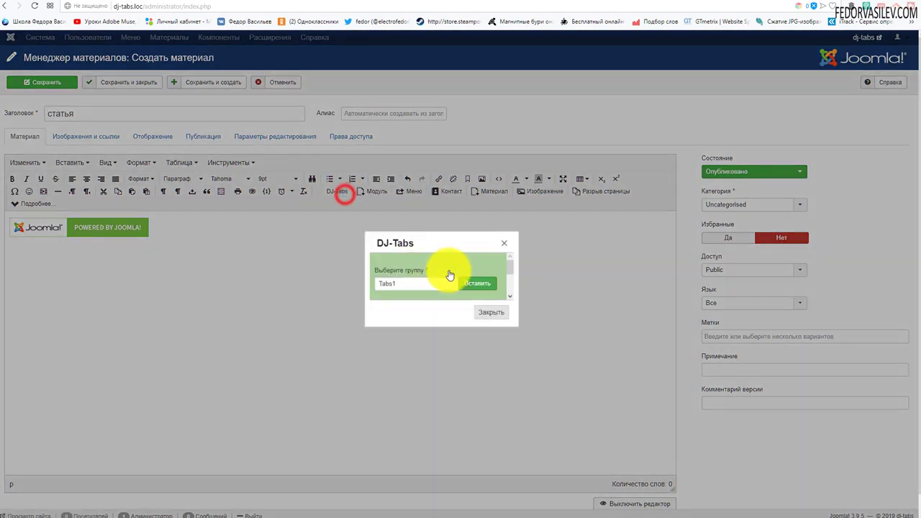
left_click(506, 247)
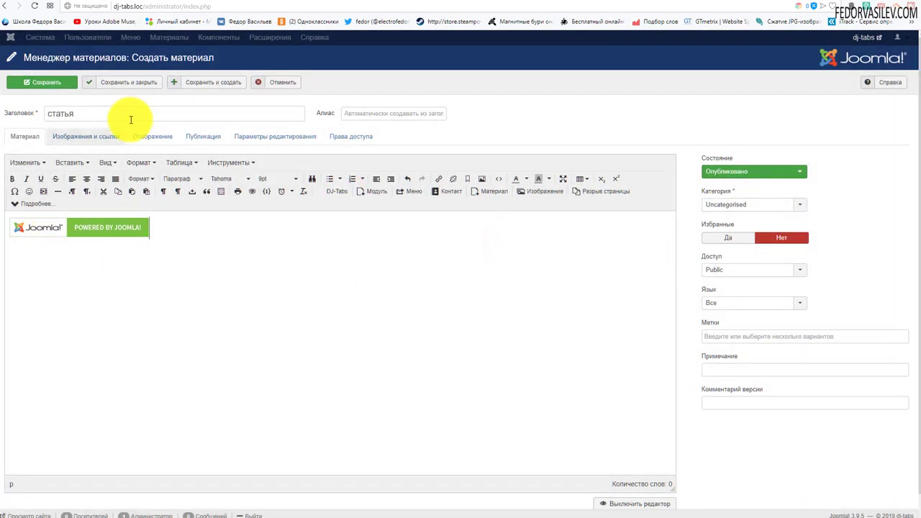
Add a Read more break below the image with a line of repeated 3s under it, and save the article.
scroll(305, 226, "down", 1)
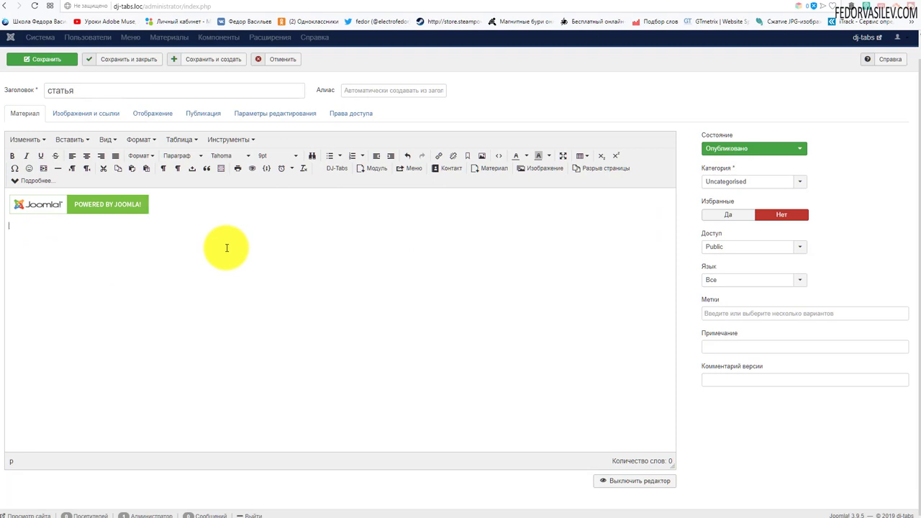
left_click(23, 181)
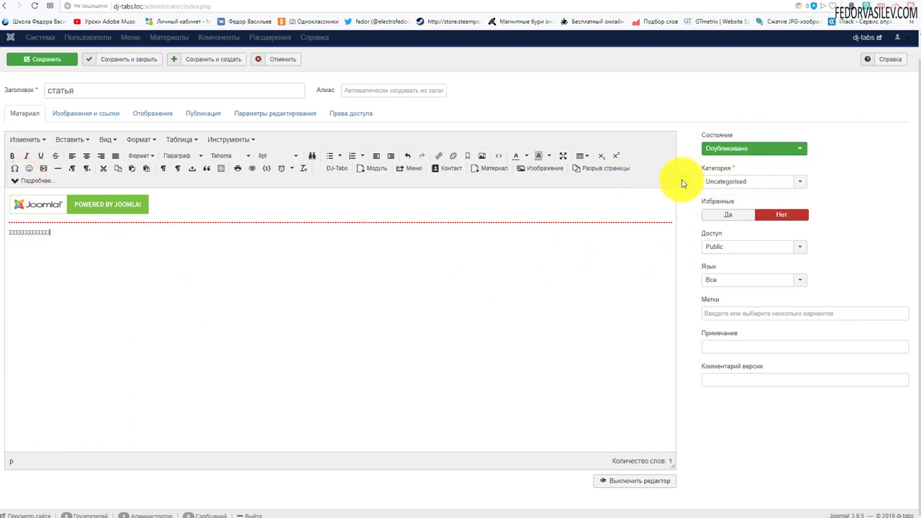
scroll(587, 248, "up", 1)
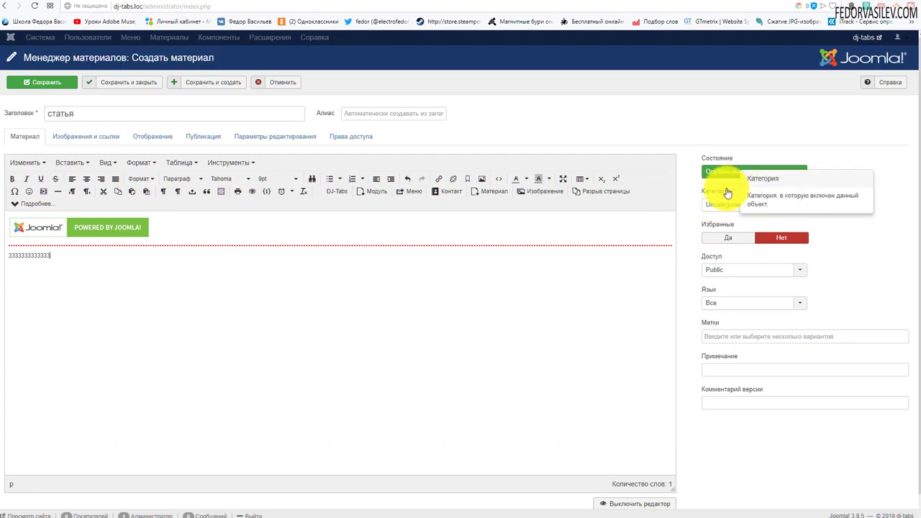
left_click(43, 83)
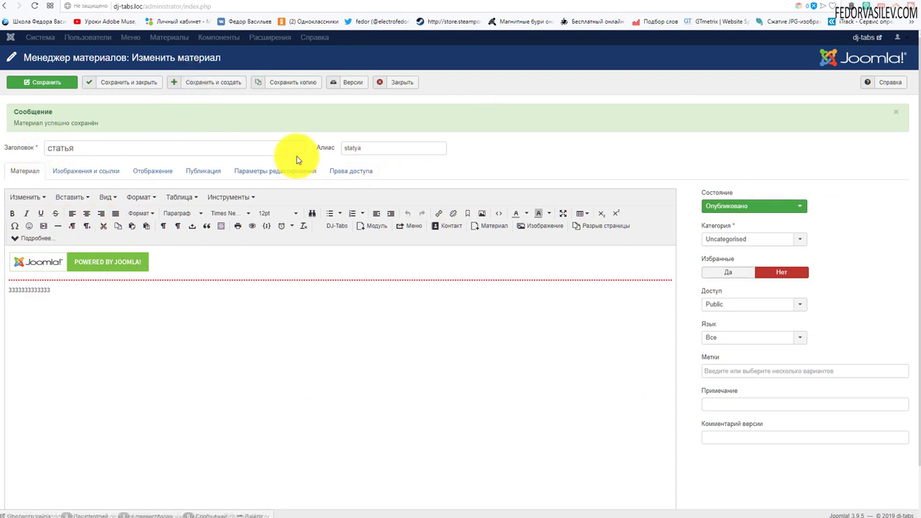
Save the article as a copy, set the copy's status to Published and save it.
left_click(298, 82)
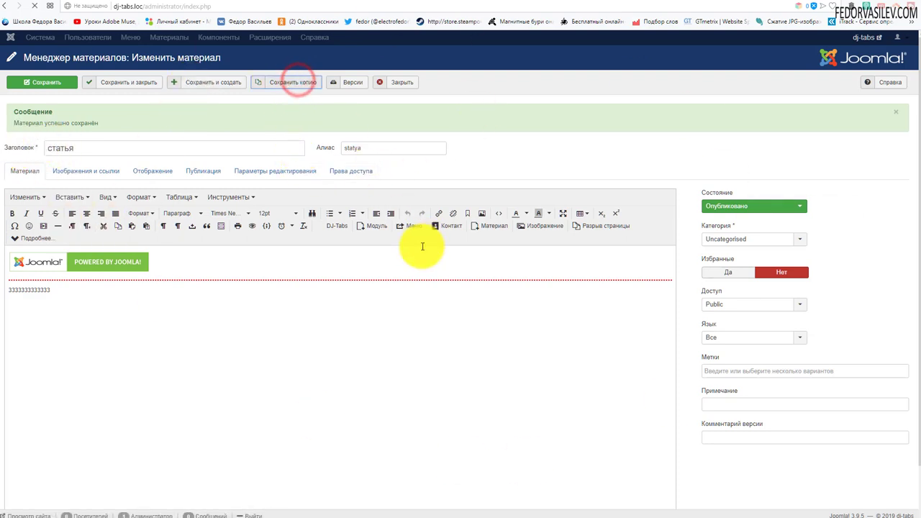
left_click(739, 206)
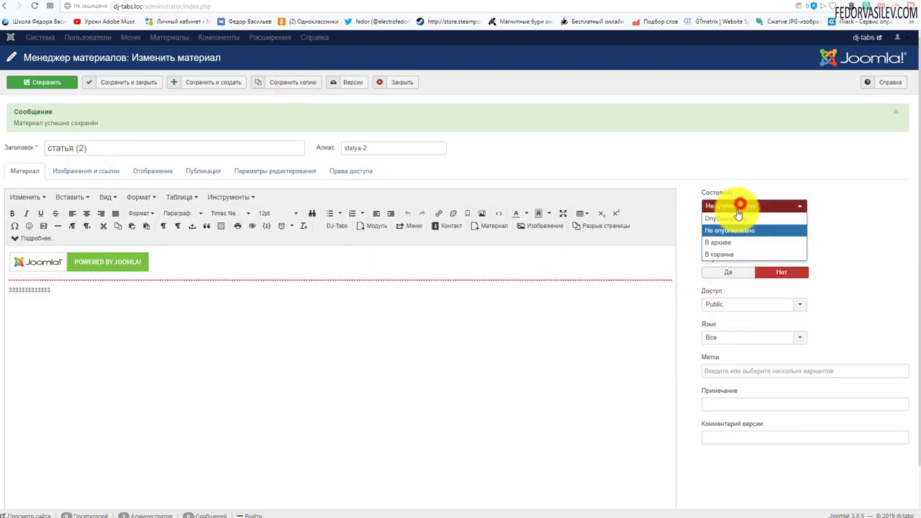
left_click(736, 217)
left_click(33, 81)
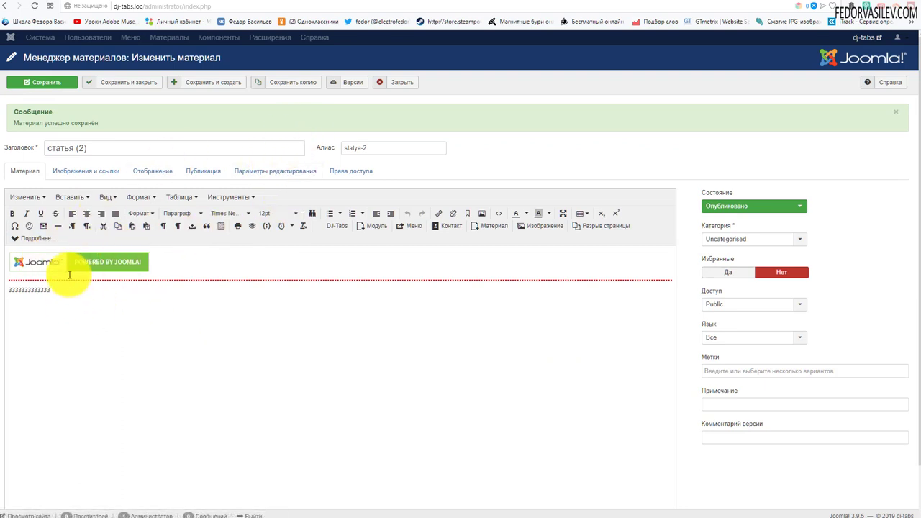
Make a second copy from "статья (2)", set its status to Published, and save and close it.
left_click(172, 256)
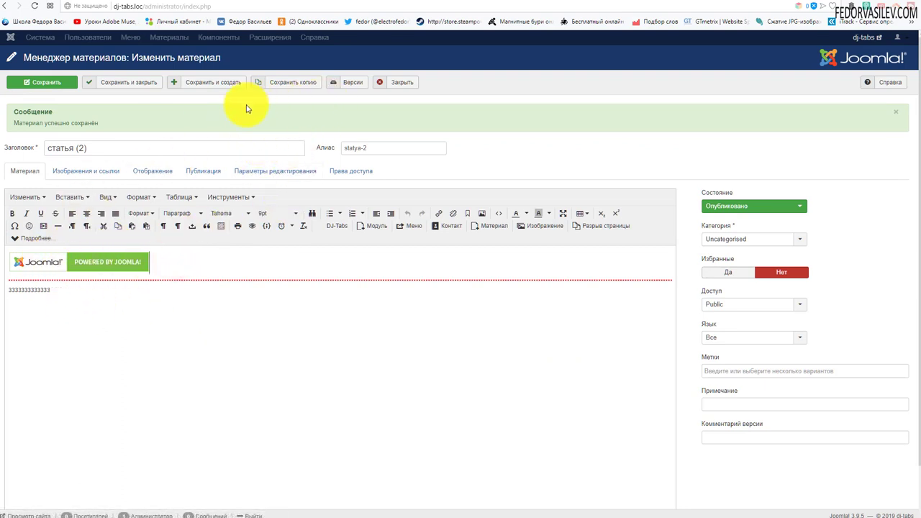
left_click(293, 84)
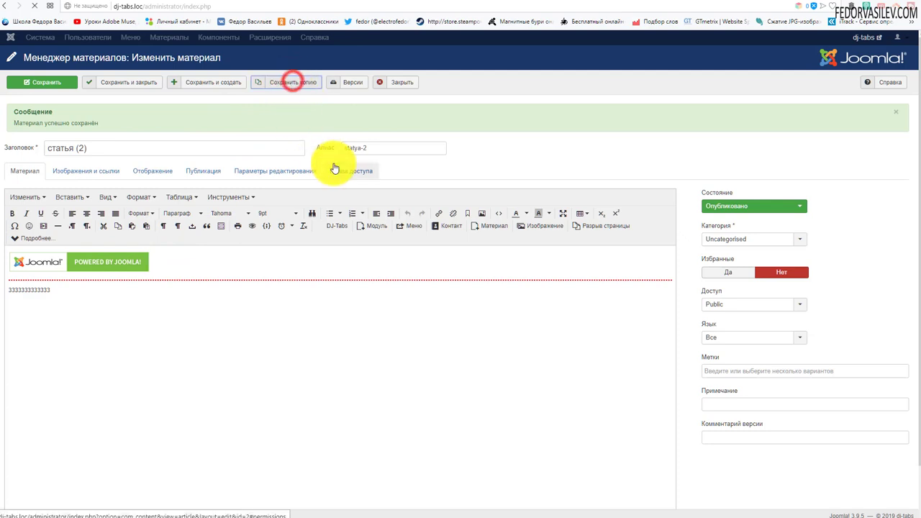
left_click(717, 208)
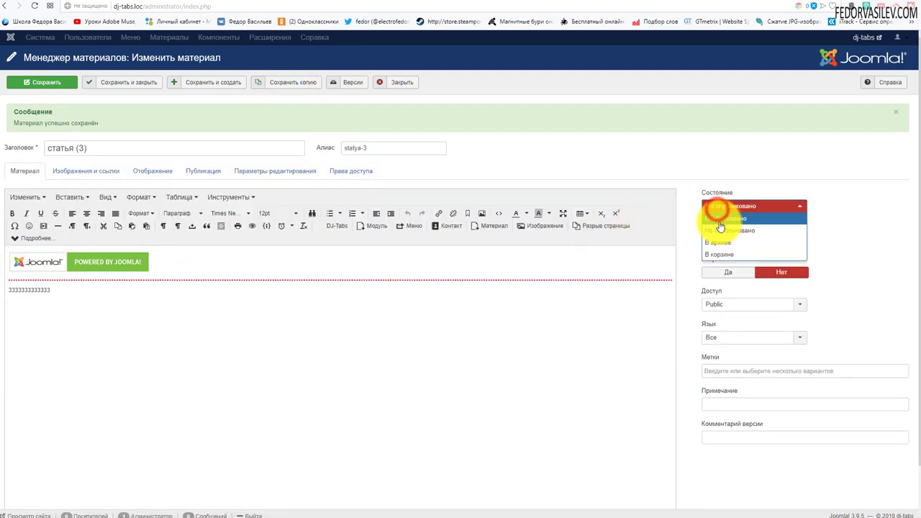
left_click(719, 218)
left_click(145, 82)
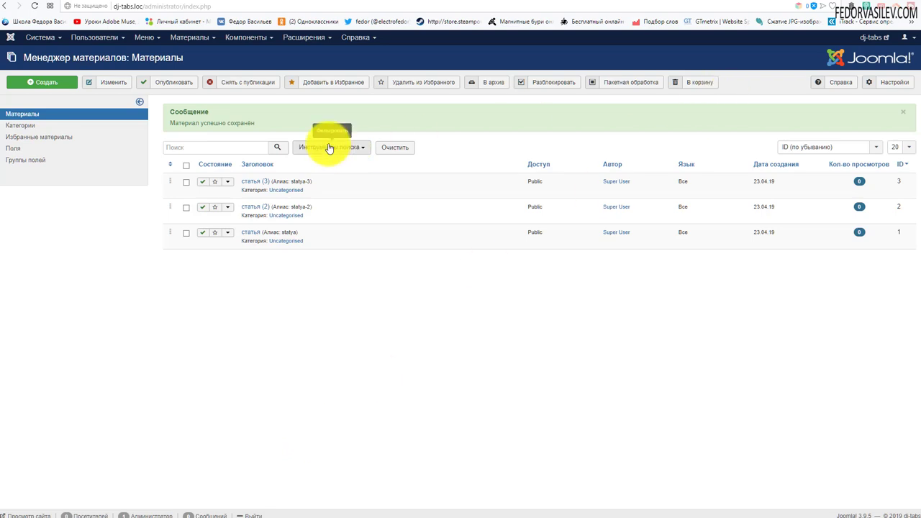
Check the site's public home page and return to the article manager.
left_click(801, 3)
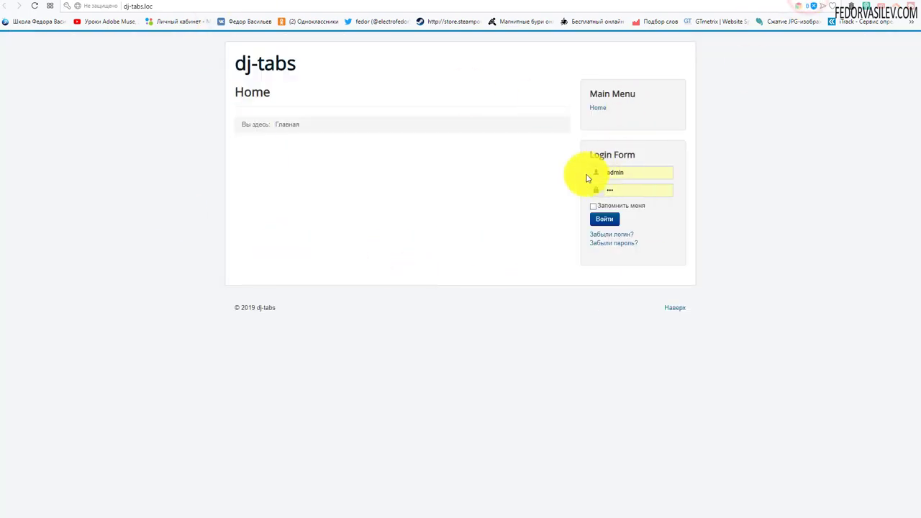
left_click(762, 5)
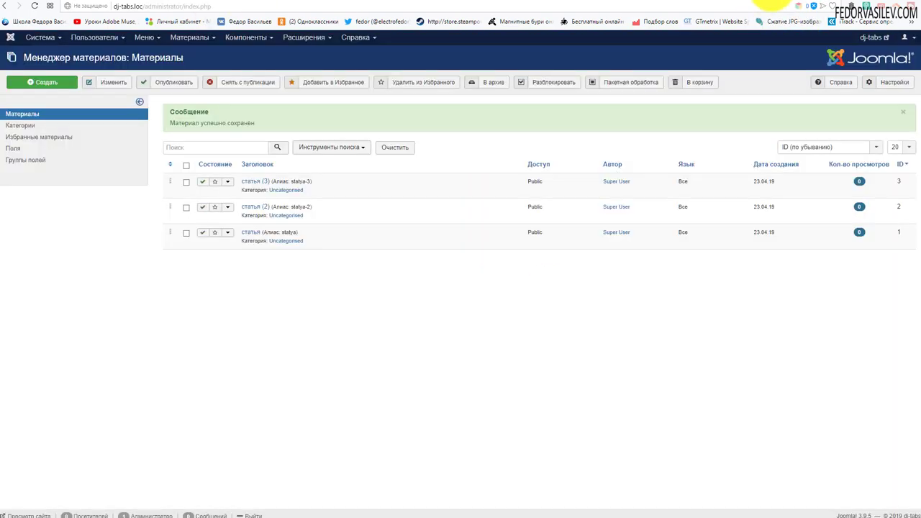
Examine the article options and the article category settings in the DJ-Tabs configuration, then leave it without saving.
left_click(234, 38)
mouse_move(253, 55)
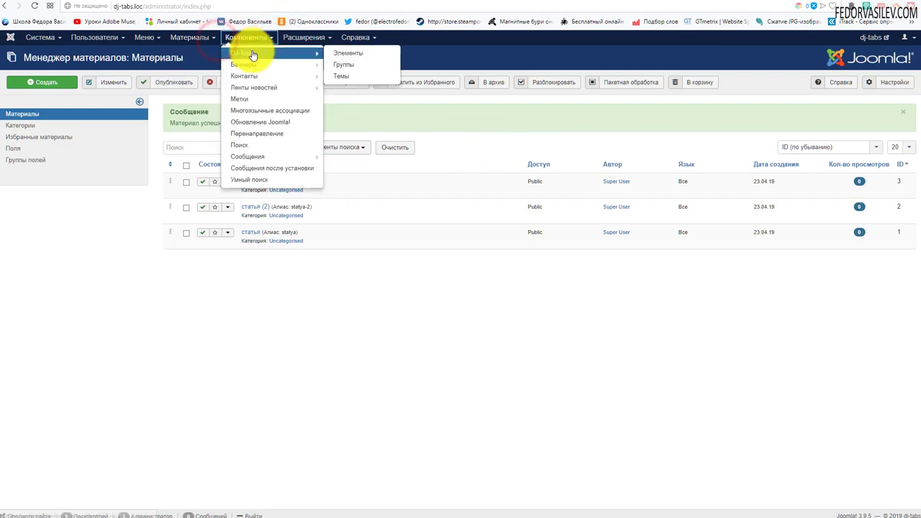
left_click(266, 56)
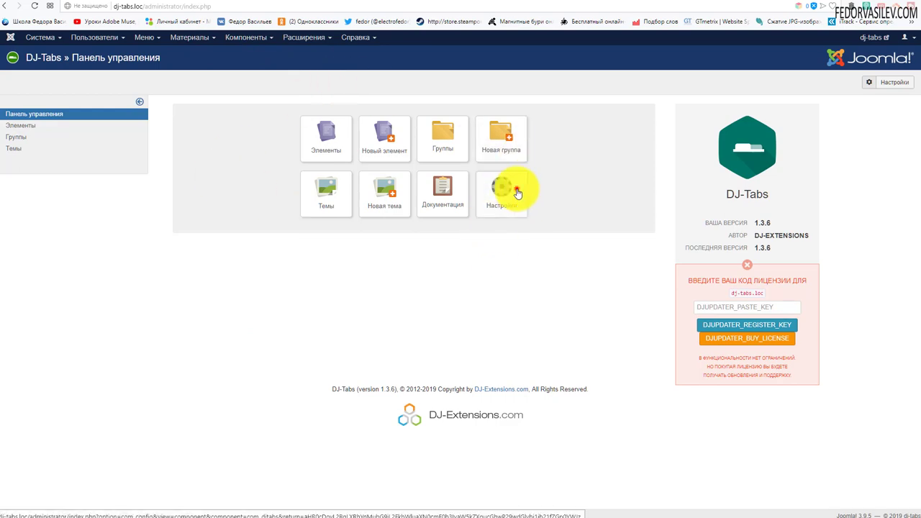
left_click(516, 193)
scroll(243, 240, "down", 3)
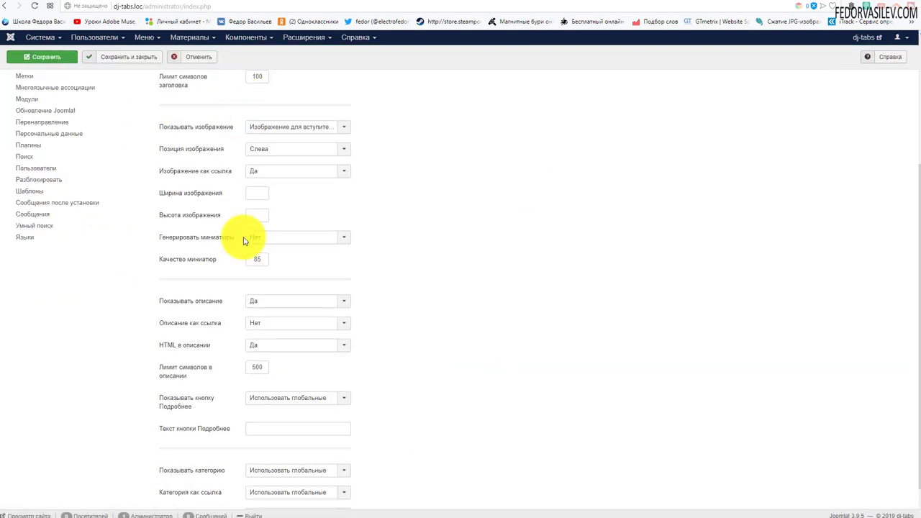
scroll(273, 360, "up", 4)
left_click(257, 113)
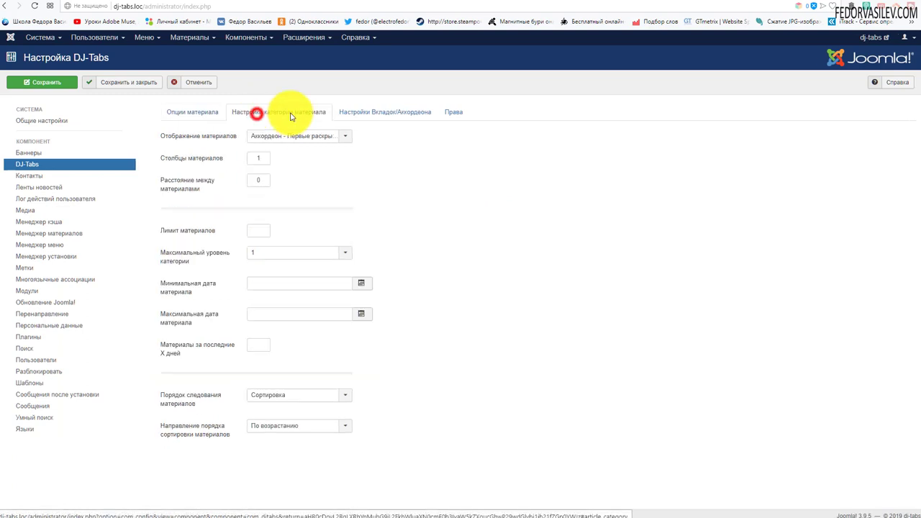
left_click(202, 84)
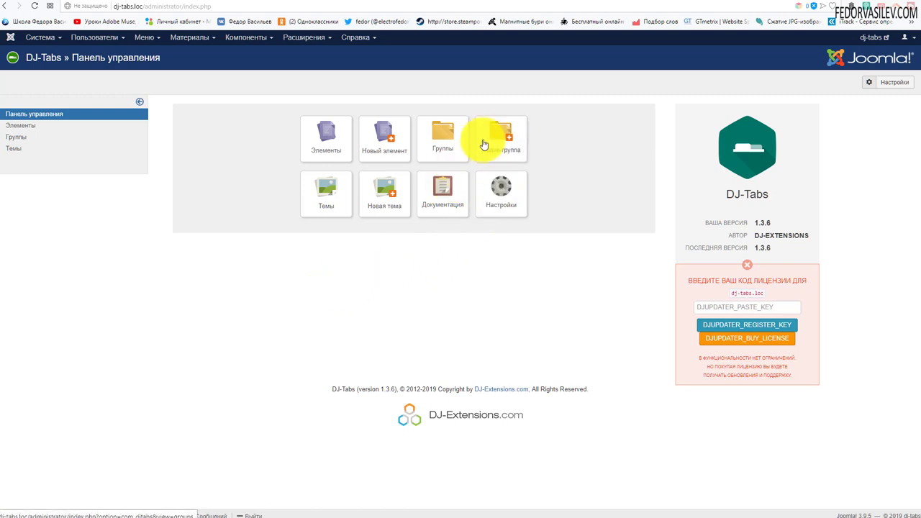
Rename the DJ-Tabs group Tabs1 as "Моя группа", save and close it, and return to the component's control panel.
left_click(508, 151)
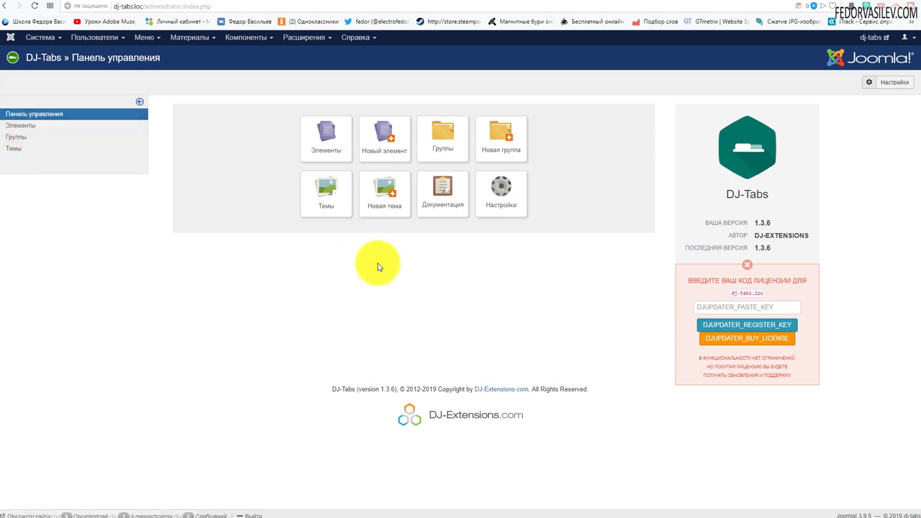
left_click(437, 139)
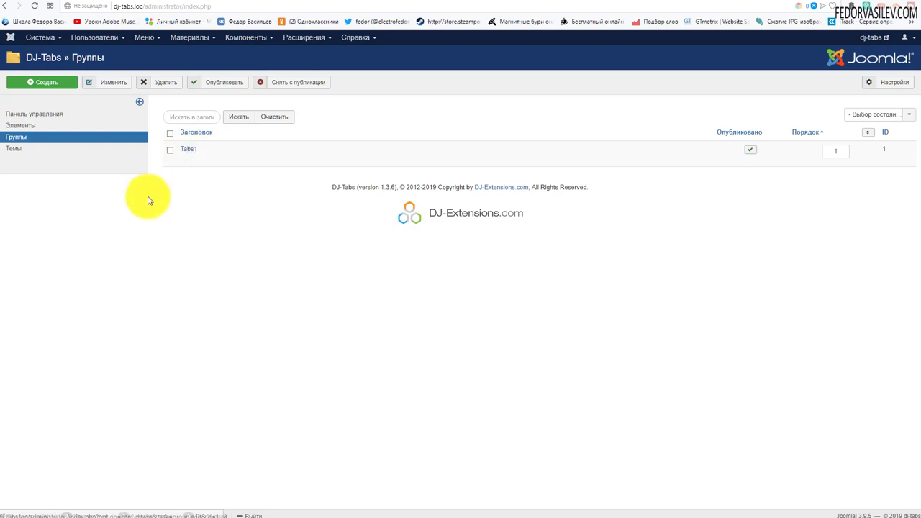
left_click(190, 148)
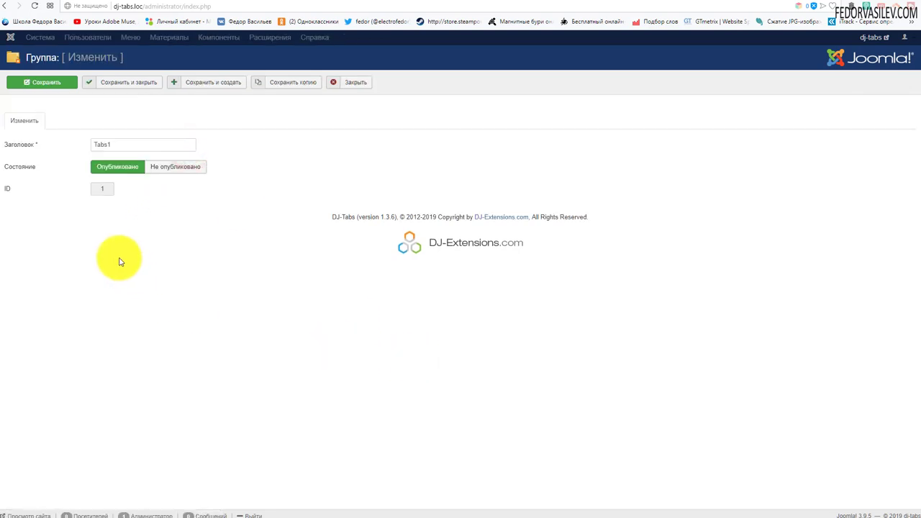
left_click(106, 146)
double_click(127, 145)
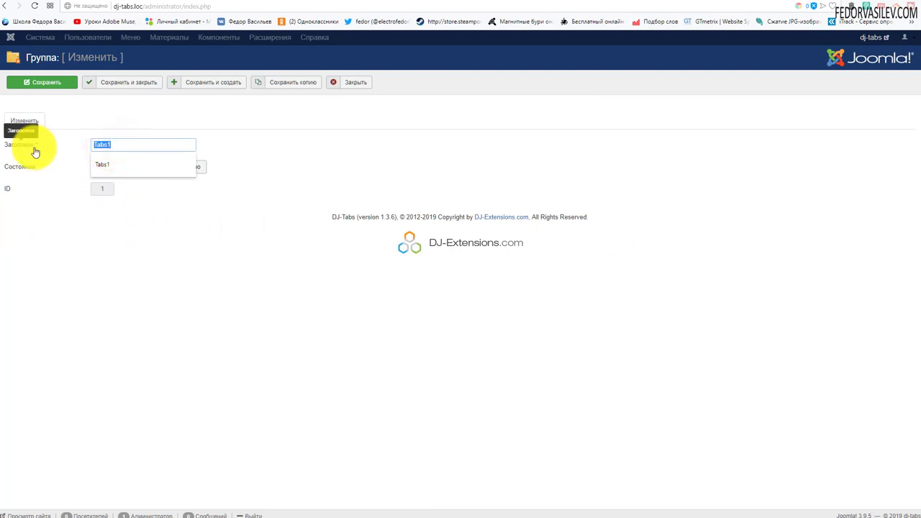
type("Моя группа")
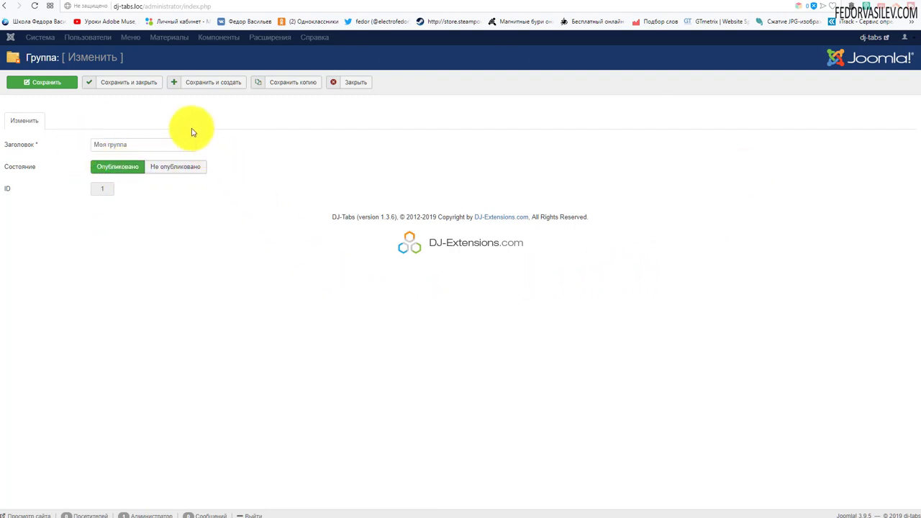
left_click(130, 82)
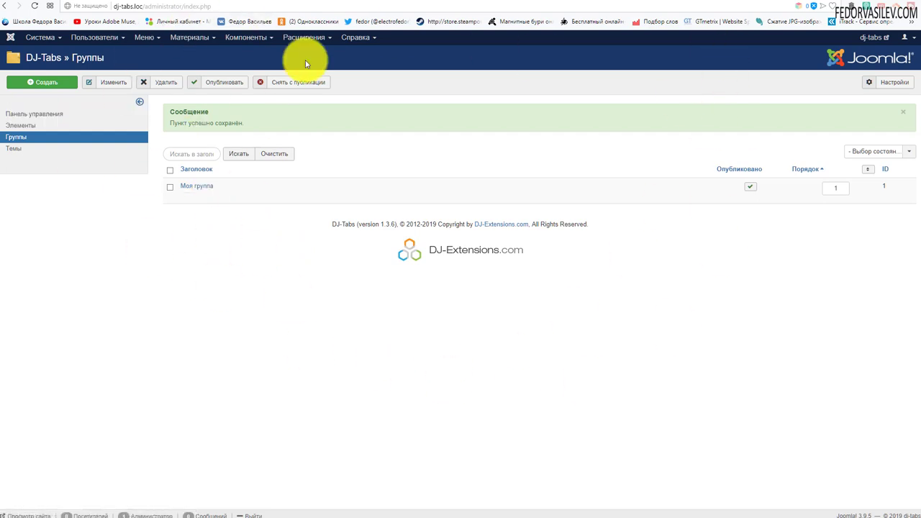
left_click(44, 113)
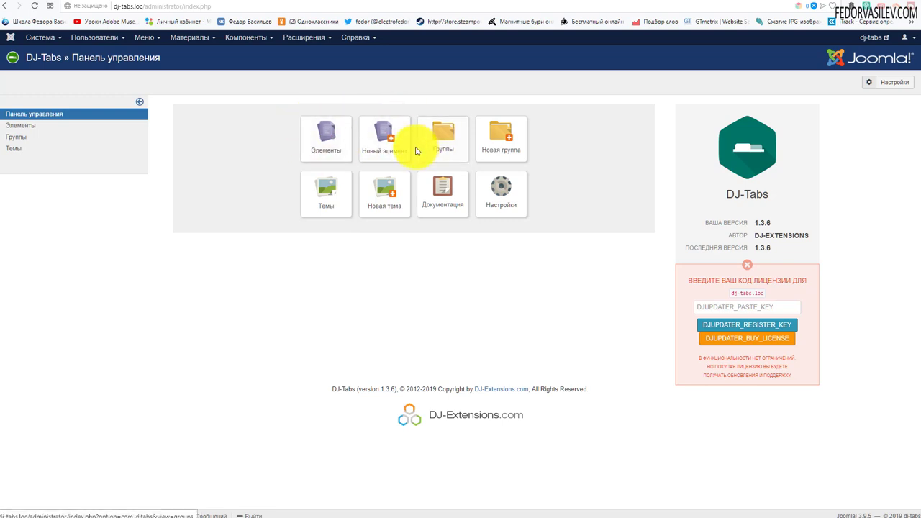
Create a new DJ-Tabs item and title it "1- материал".
left_click(316, 144)
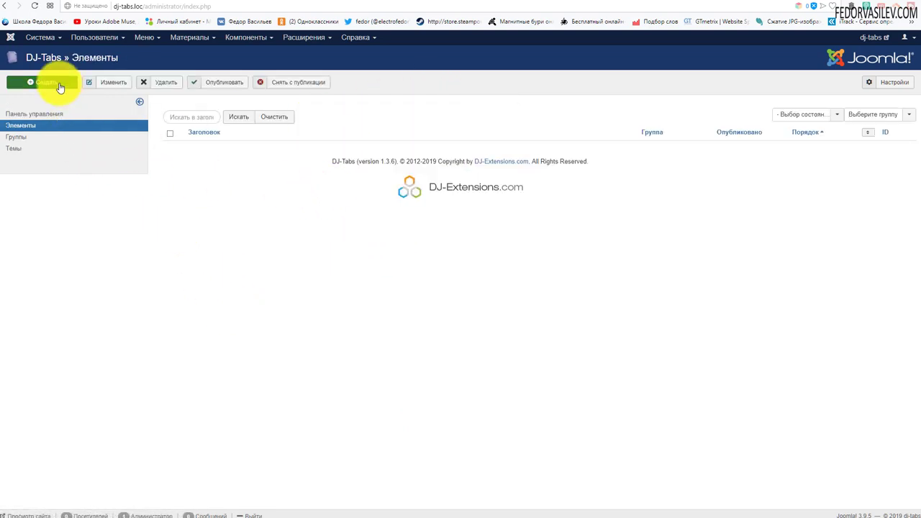
left_click(72, 114)
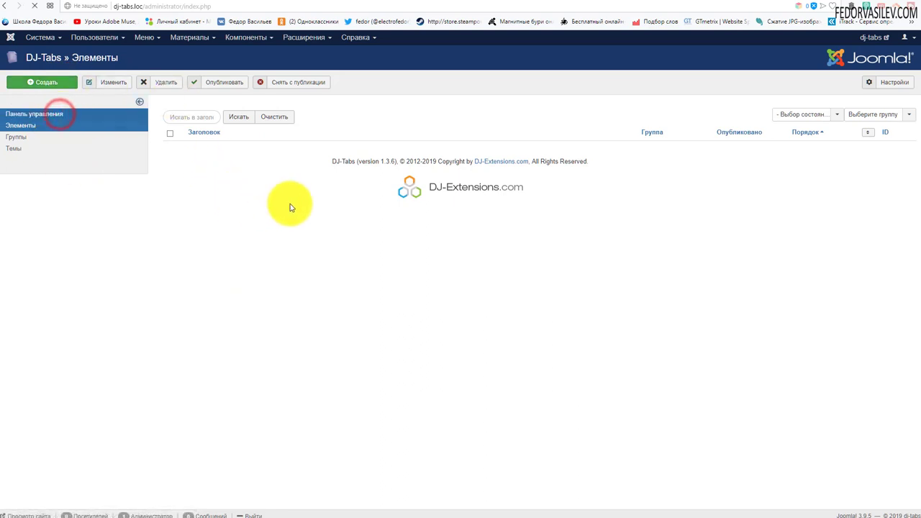
left_click(377, 141)
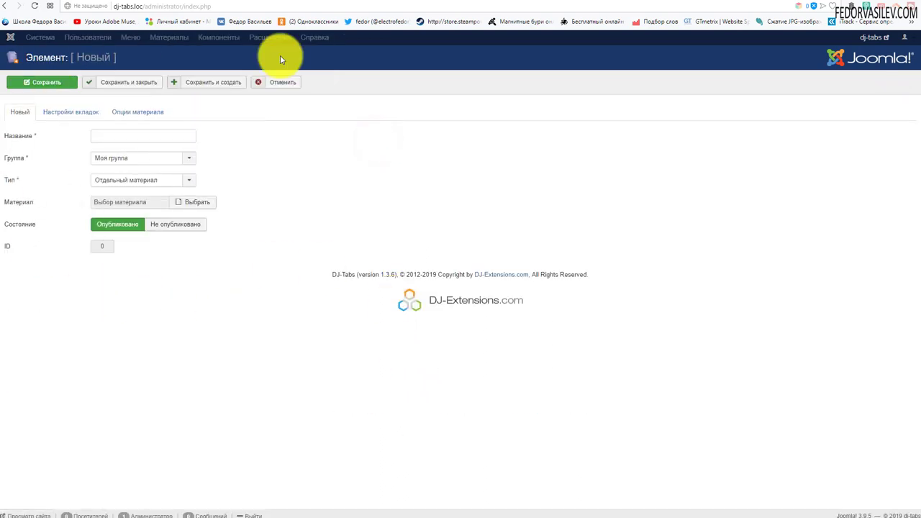
left_click(109, 136)
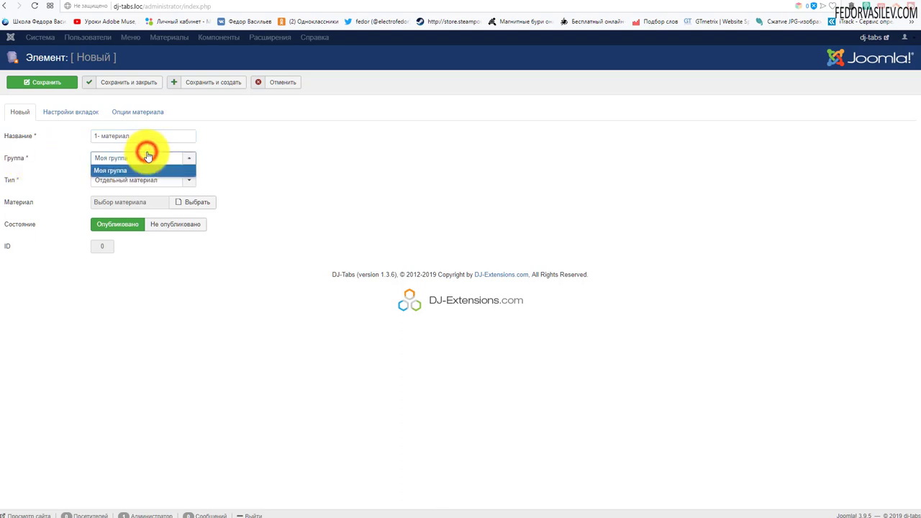
Assign the new item to the group "Моя группа".
left_click(331, 160)
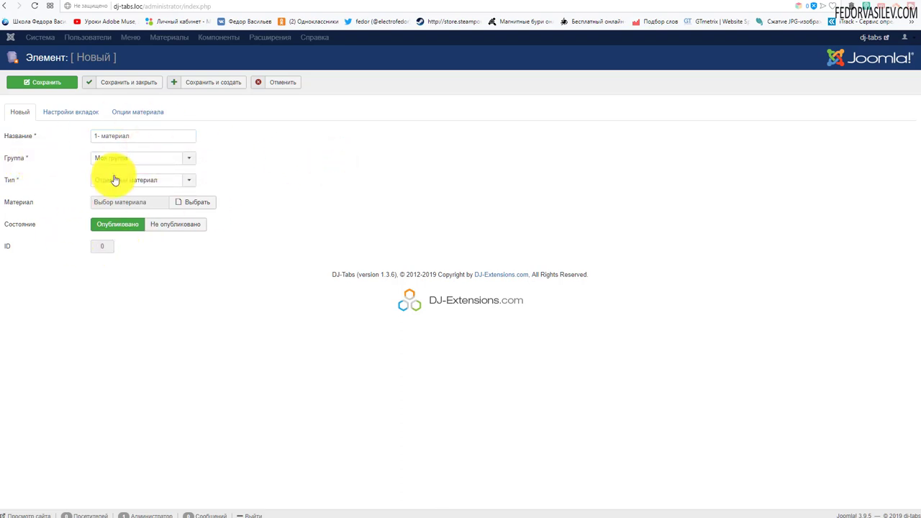
left_click(93, 157)
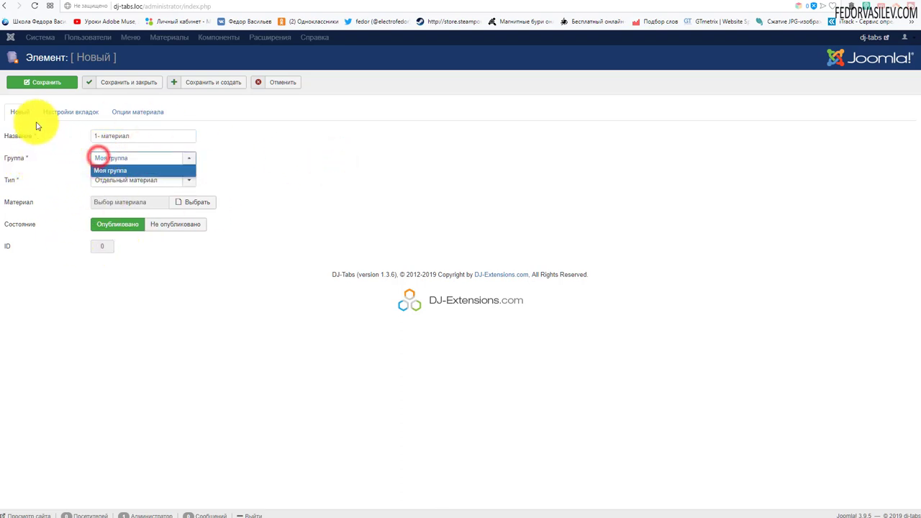
left_click(242, 160)
left_click(107, 157)
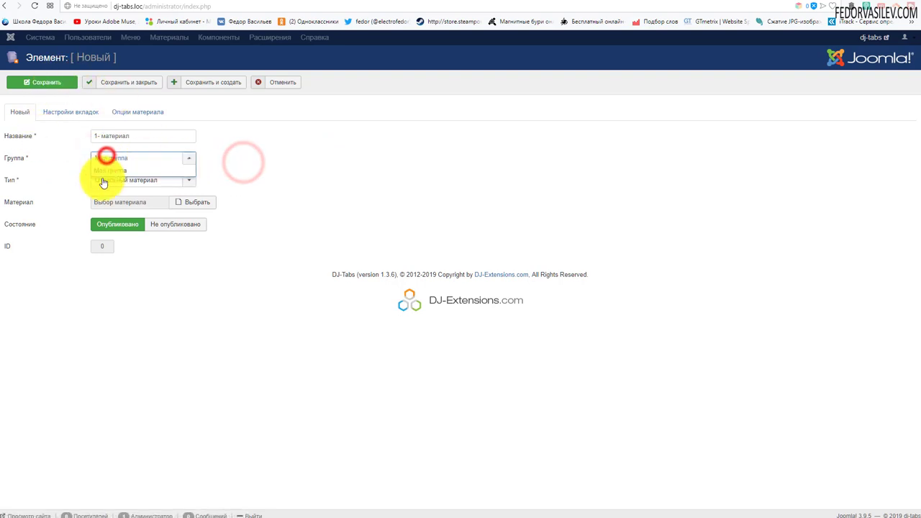
left_click(294, 165)
left_click(149, 158)
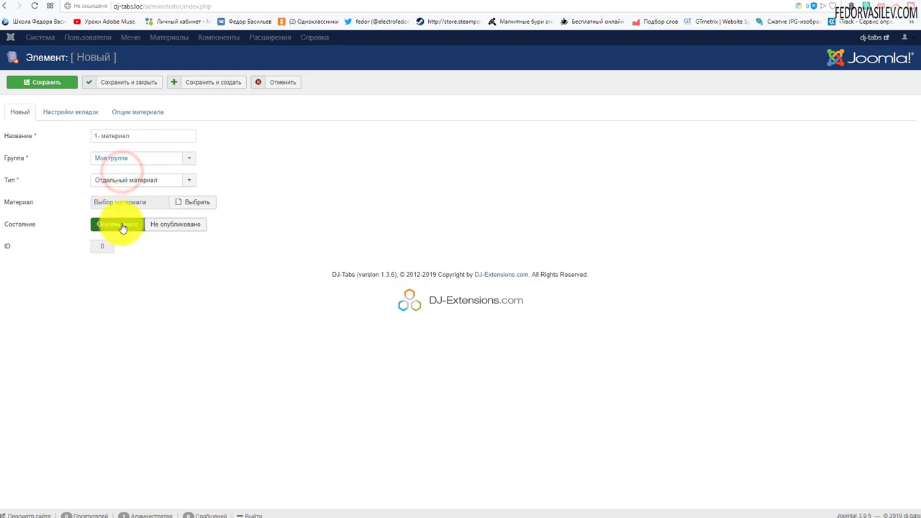
Review the available item types and try the type "Ссылка на видео" to view its video link field.
left_click(117, 183)
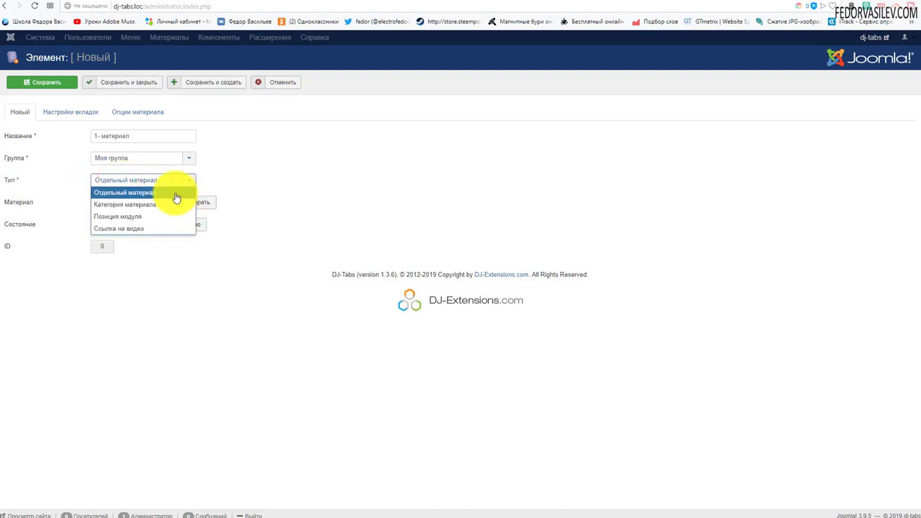
left_click(176, 194)
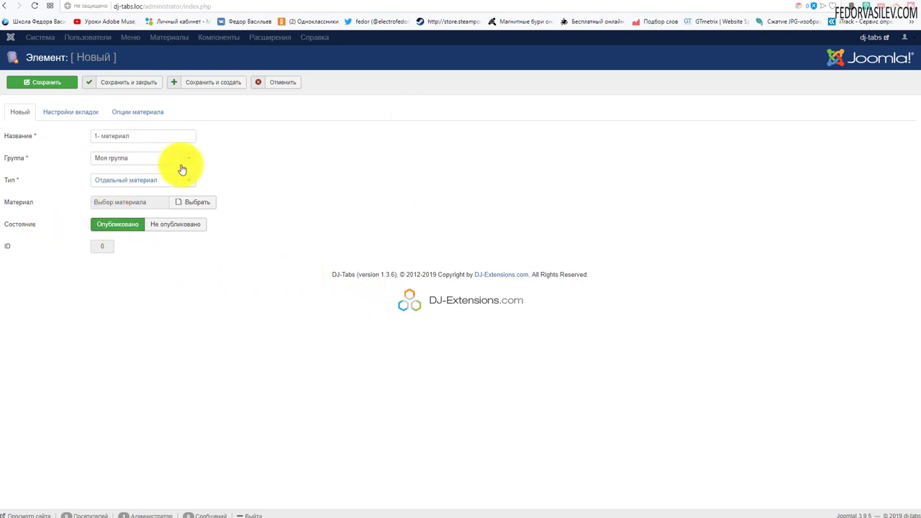
left_click(165, 179)
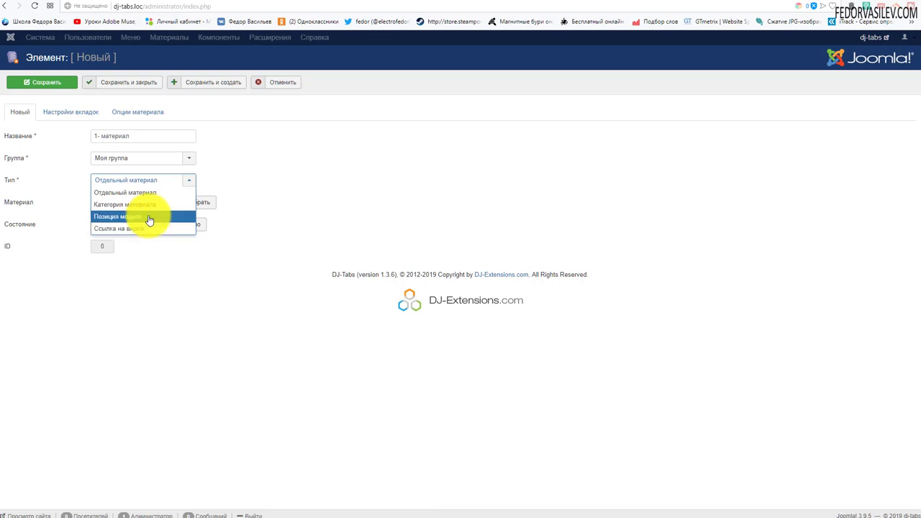
left_click(308, 201)
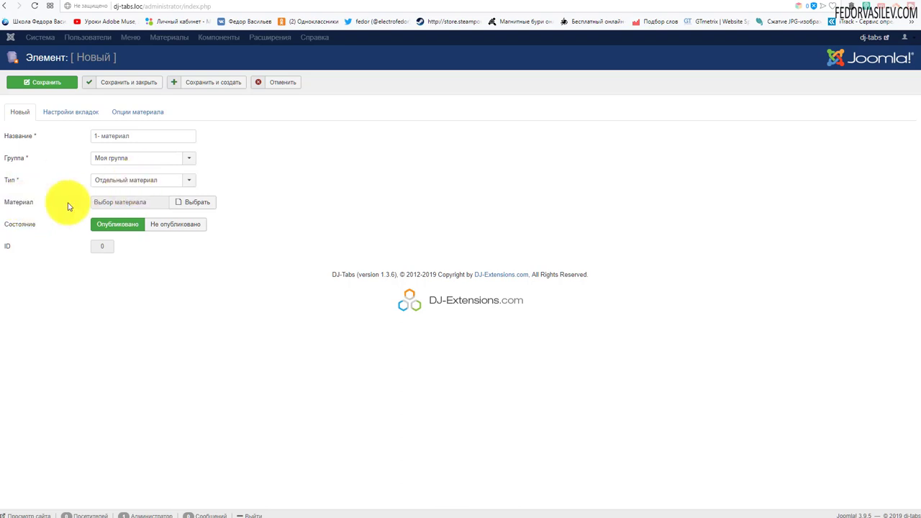
left_click(105, 186)
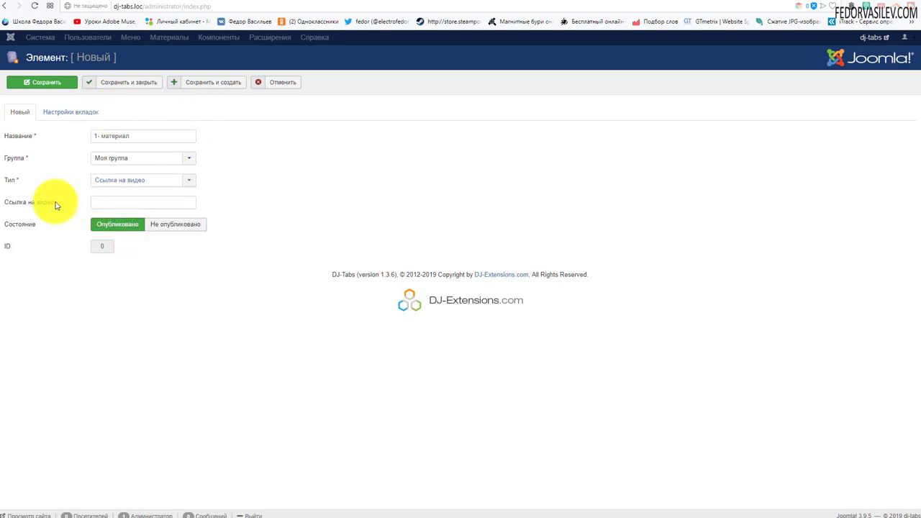
left_click(154, 202)
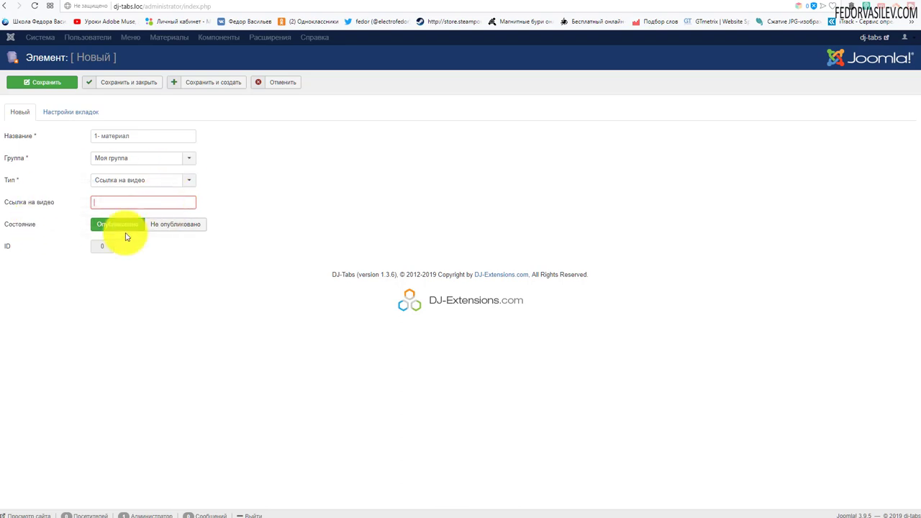
mouse_move(32, 209)
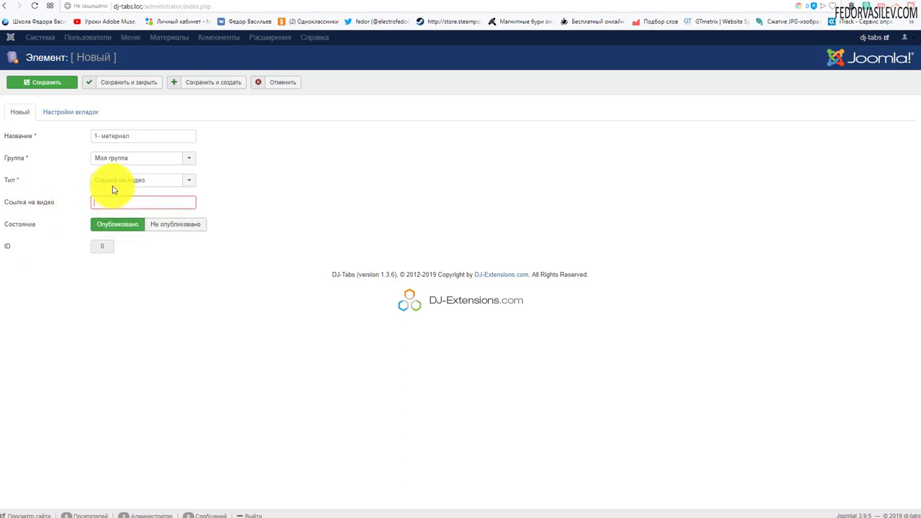
Set the item's type to "Отдельный материал" and choose the article "статья" as its content.
left_click(112, 184)
left_click(113, 191)
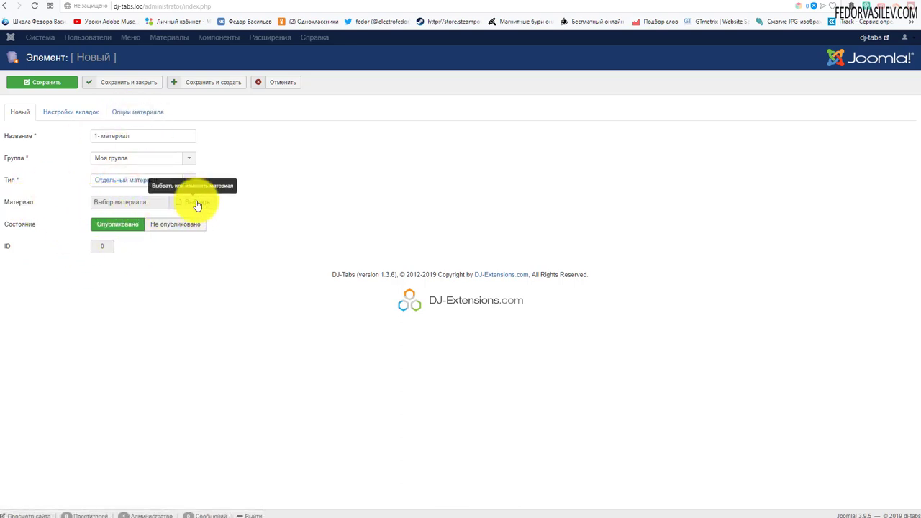
left_click(196, 204)
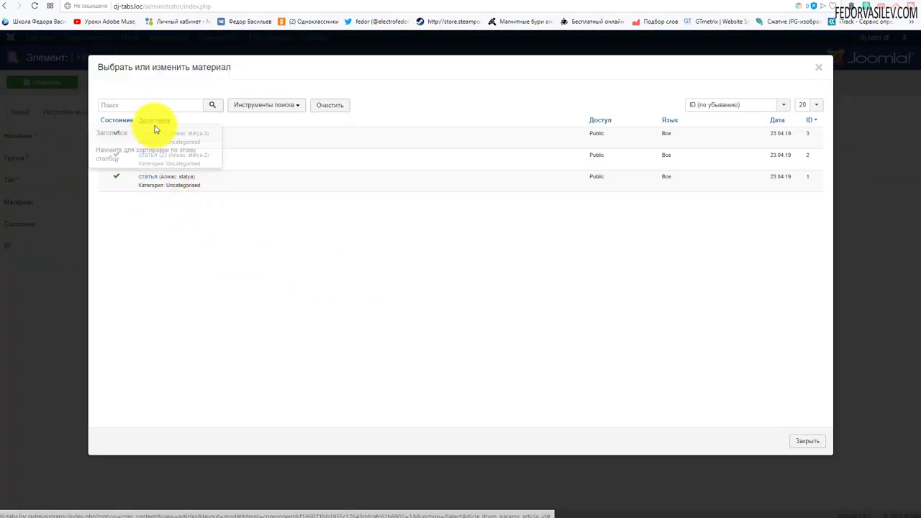
left_click(143, 180)
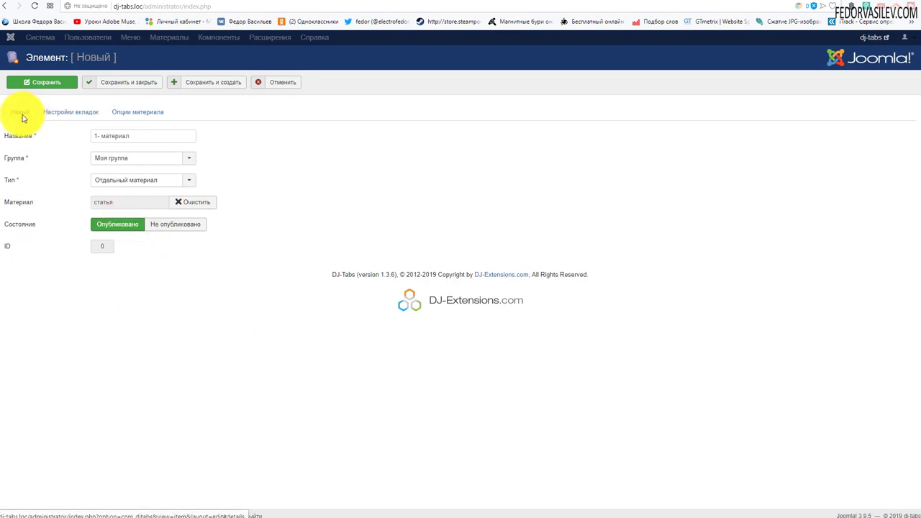
Set the item's tab icon to icon-featured.
left_click(72, 116)
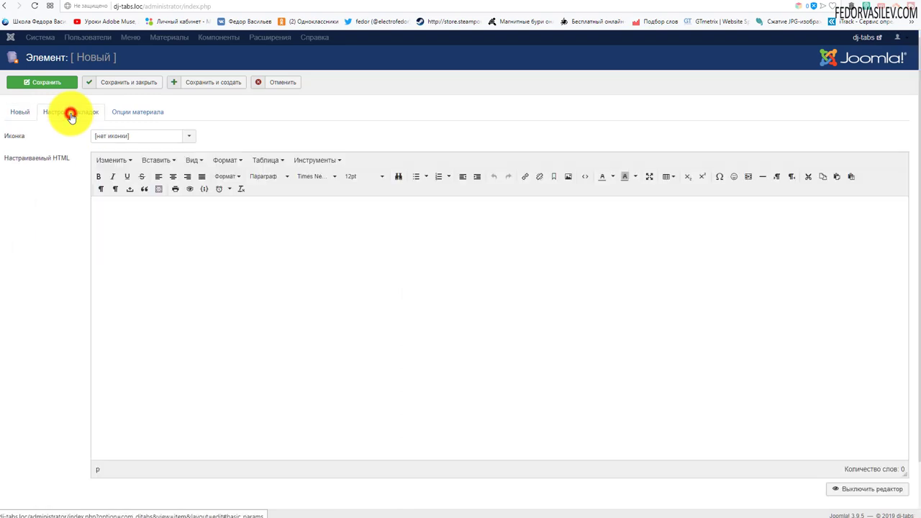
left_click(153, 136)
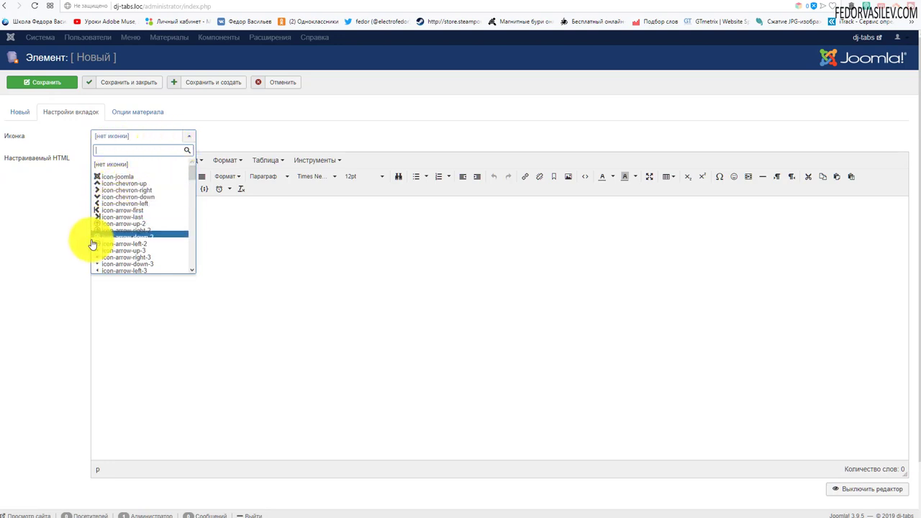
scroll(115, 231, "down", 8)
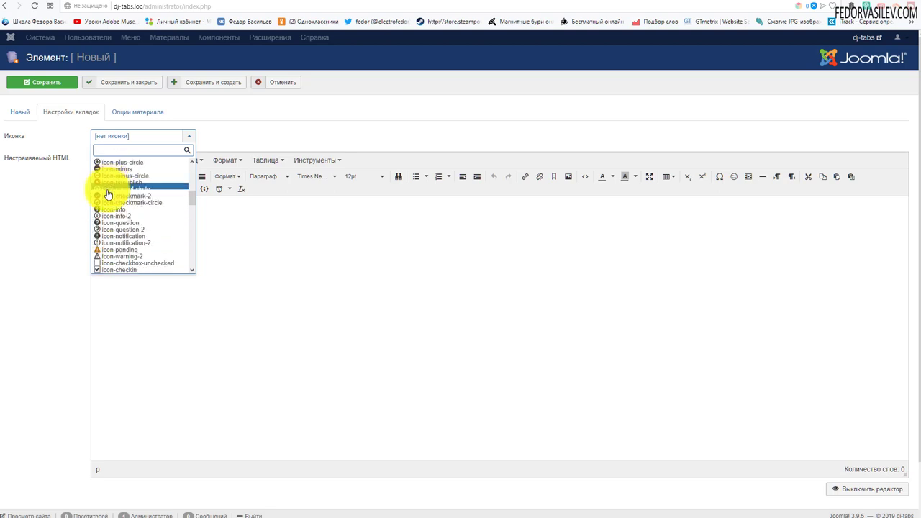
scroll(112, 191, "down", 10)
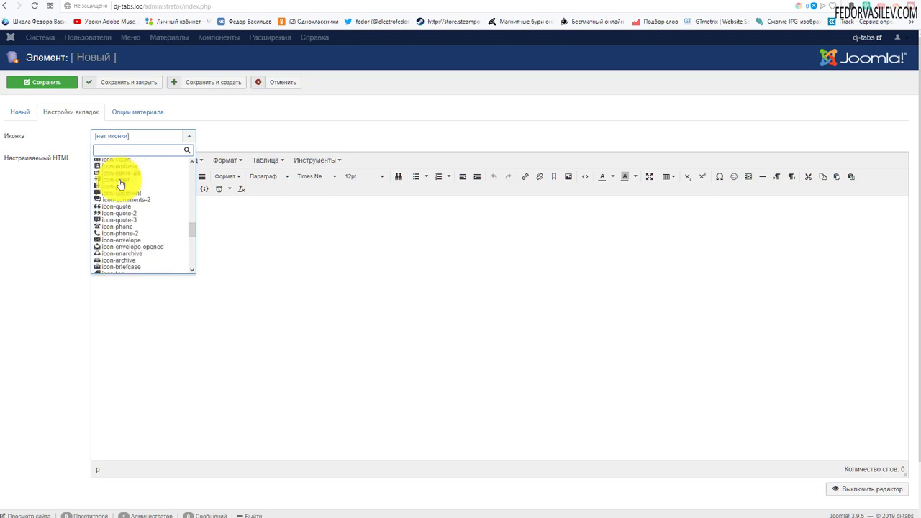
scroll(120, 185, "down", 10)
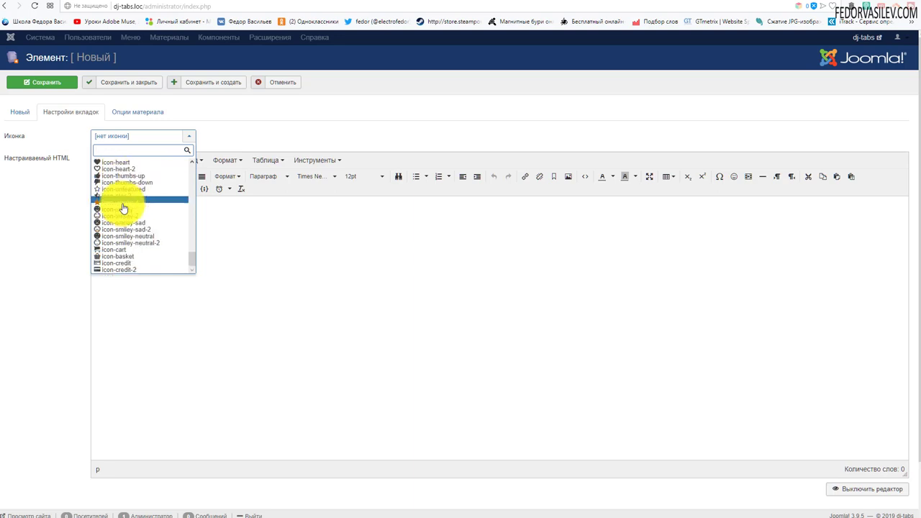
left_click(114, 201)
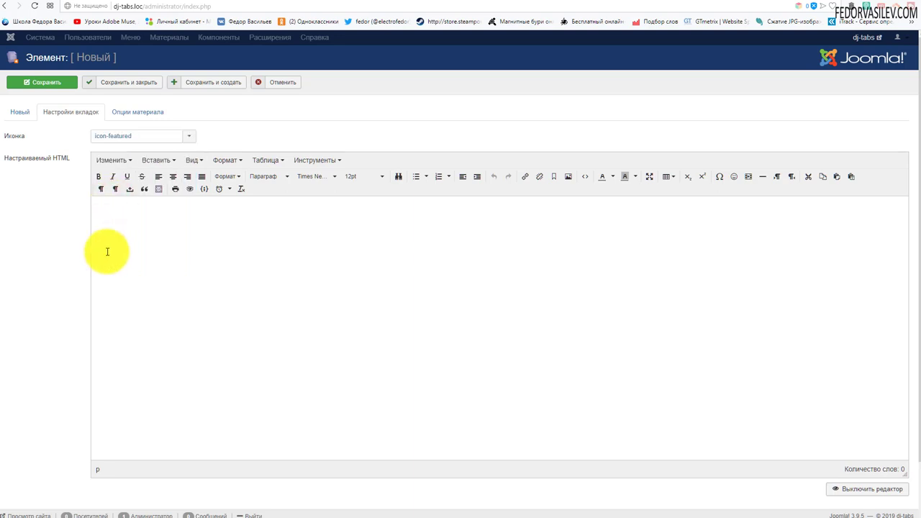
Enter "описание" as the tab's custom HTML text.
left_click(180, 235)
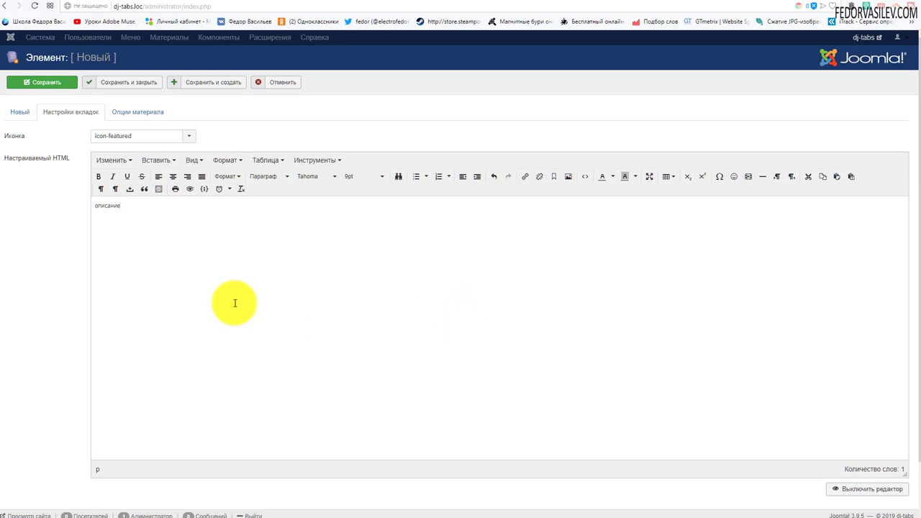
left_click_drag(134, 216, 76, 206)
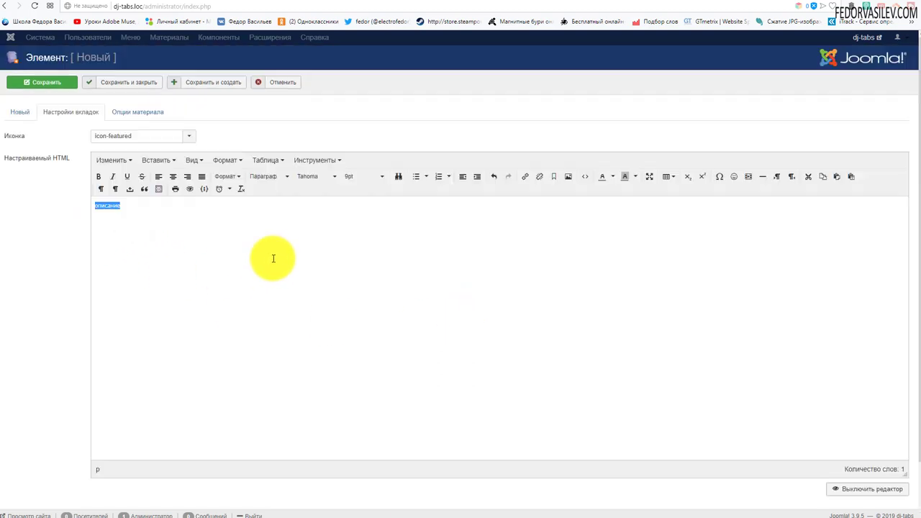
key("Right")
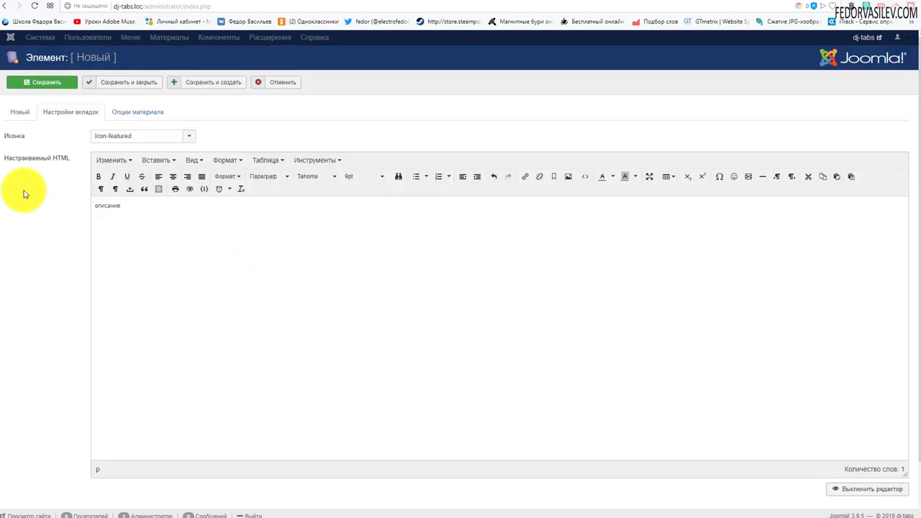
Examine the item's article options, including the choices for showing the date, without changing any of them.
left_click(141, 112)
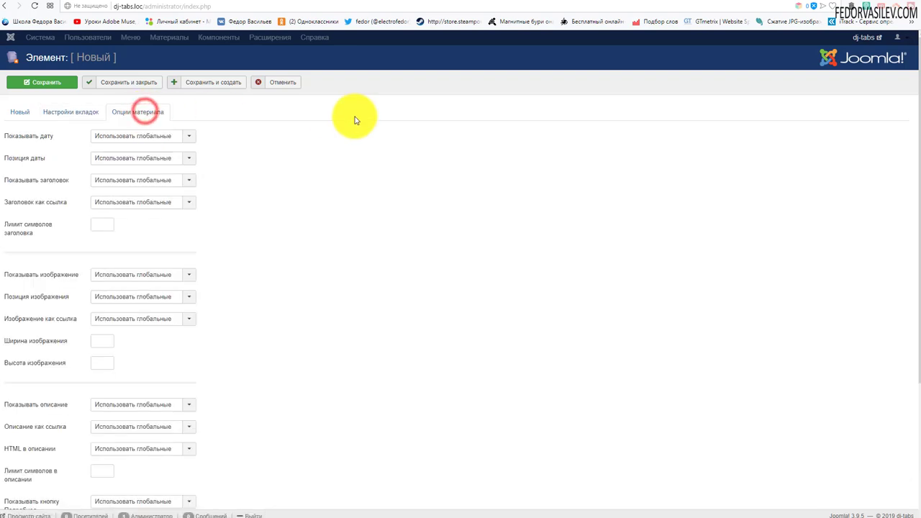
scroll(231, 231, "down", 3)
scroll(107, 238, "up", 3)
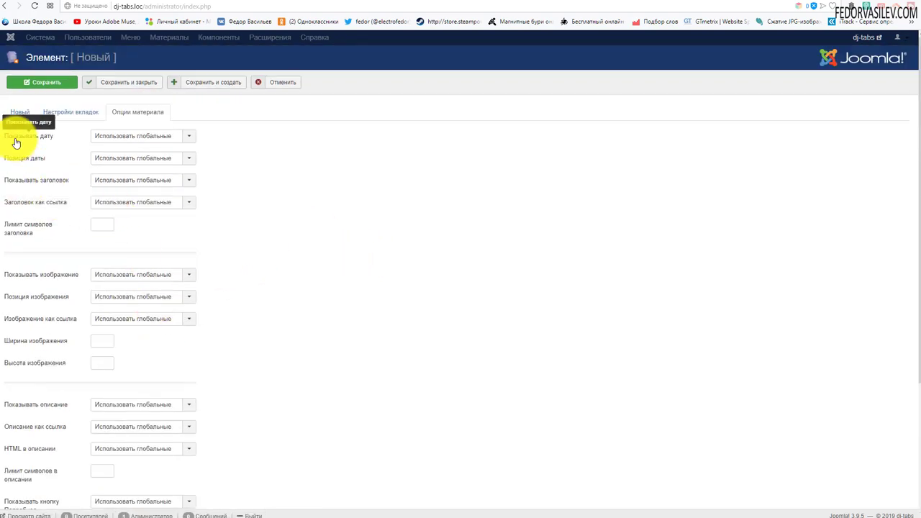
left_click(117, 136)
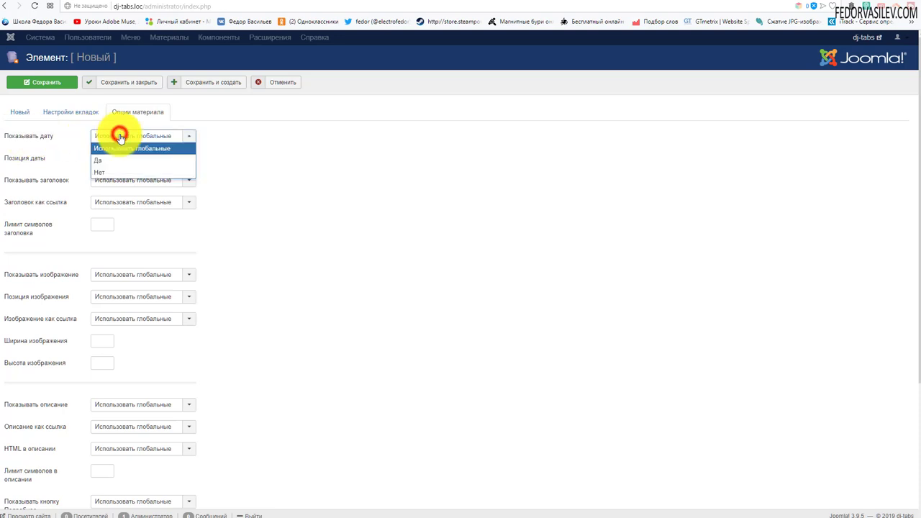
left_click(269, 141)
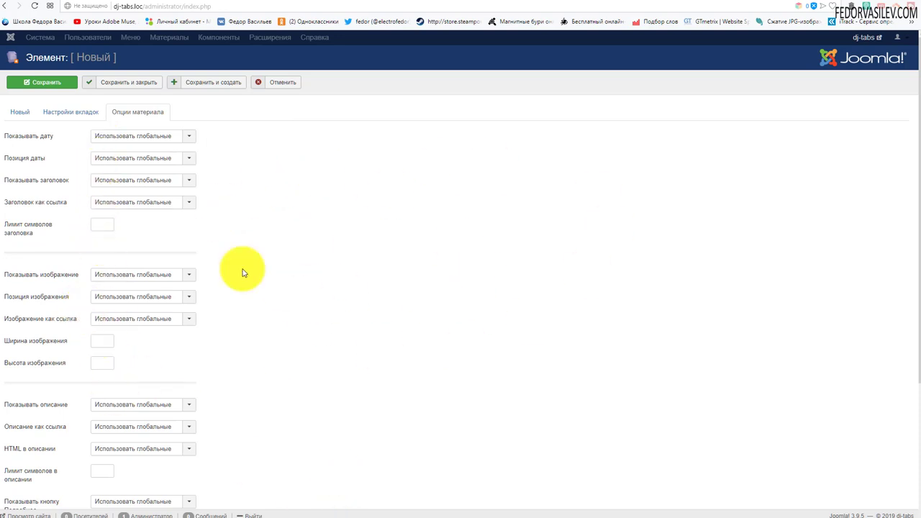
scroll(69, 175, "down", 1)
scroll(123, 319, "down", 3)
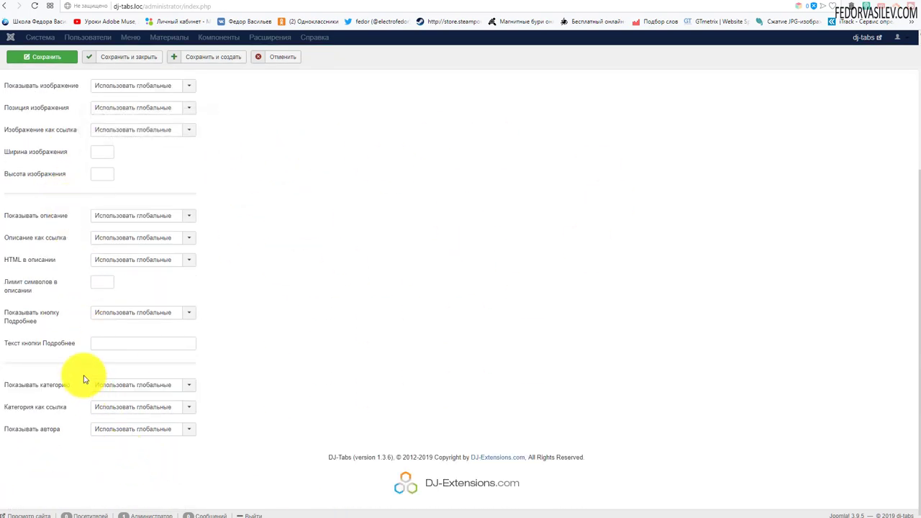
scroll(74, 169, "up", 4)
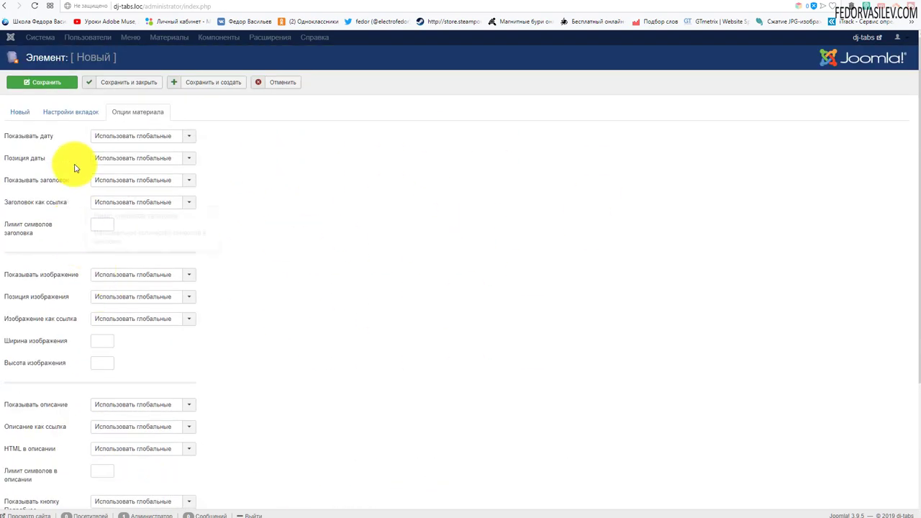
Return to the item's main details, then save and close the item "1- материал".
left_click(13, 117)
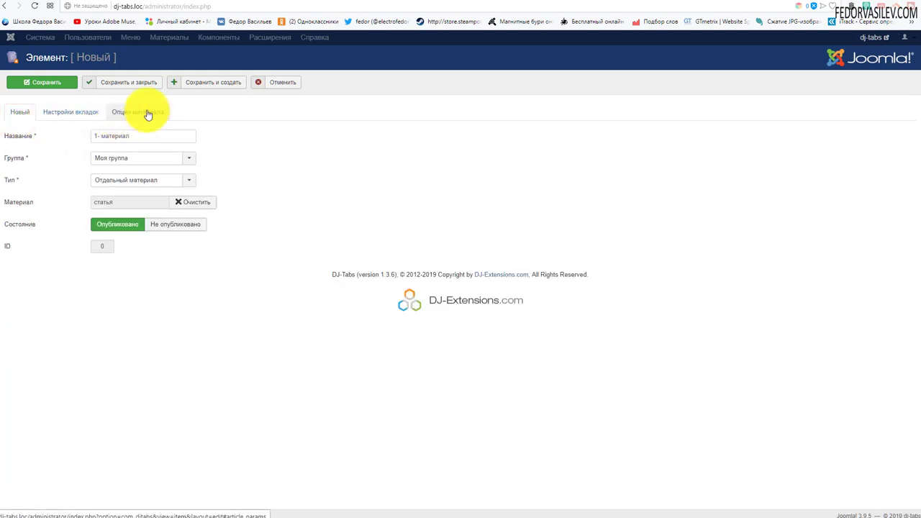
left_click(133, 84)
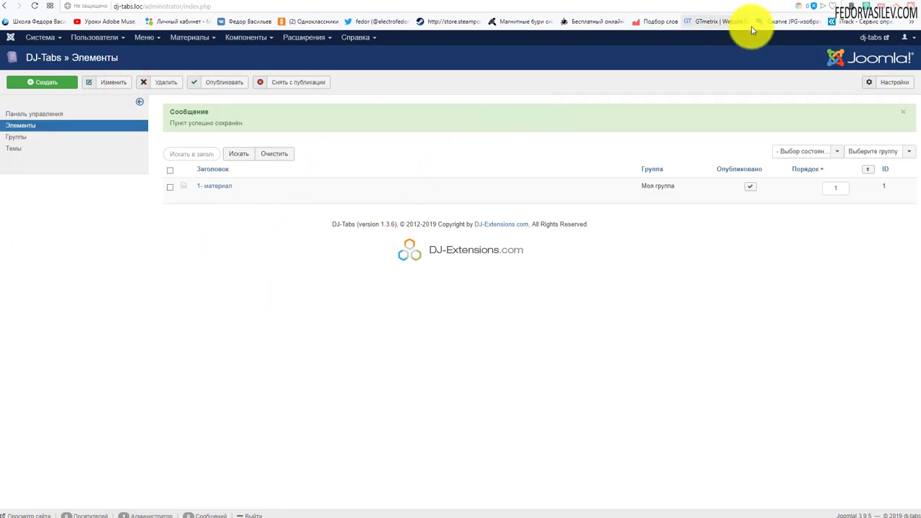
Reload the site's public home page and check its content, then return to the administration area.
left_click(799, 4)
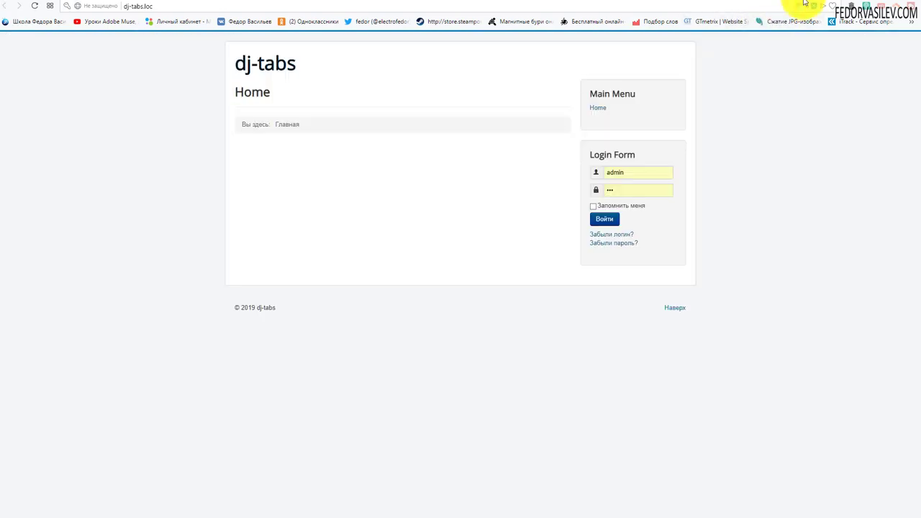
left_click(34, 6)
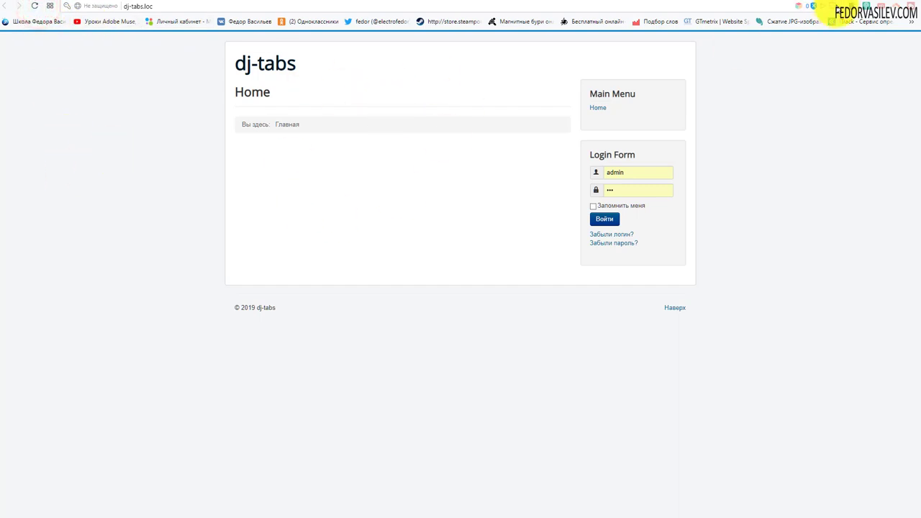
left_click(781, 6)
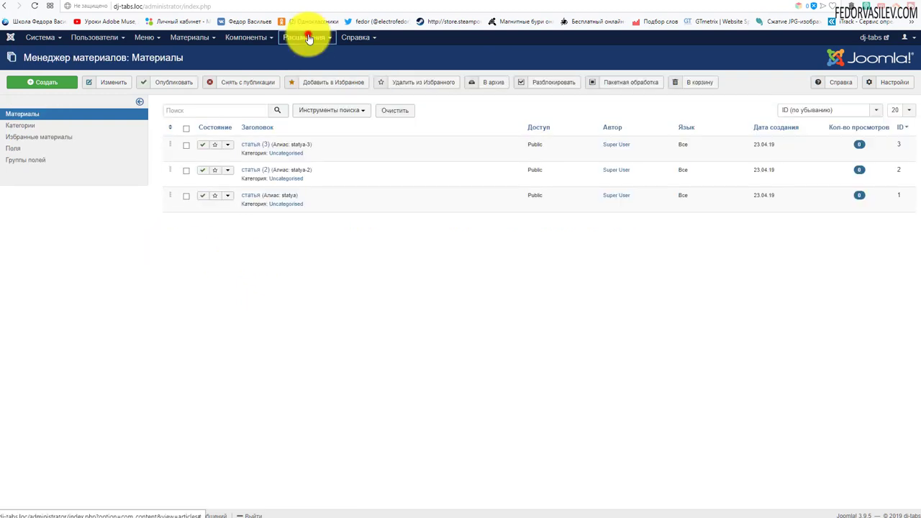
Open the DJ-Tabs module from the site modules list and set its state to Опубликовано.
left_click(304, 37)
left_click(312, 67)
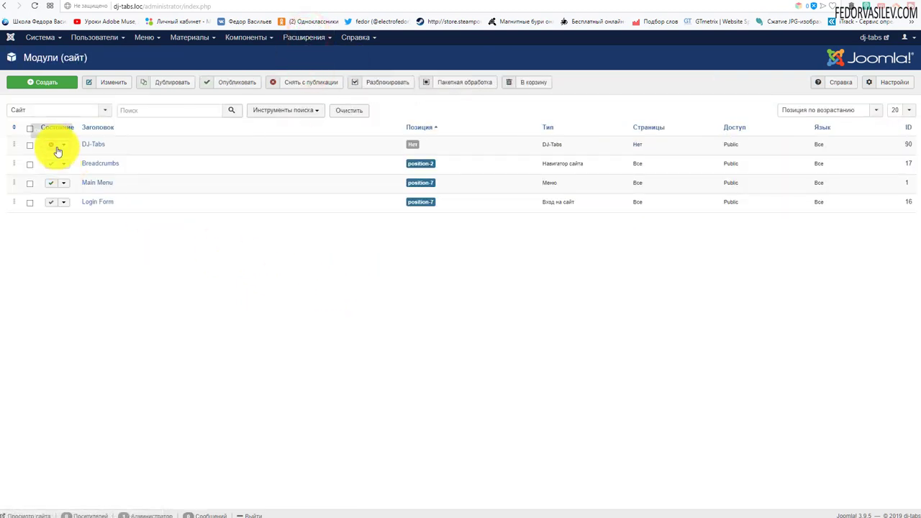
left_click(94, 145)
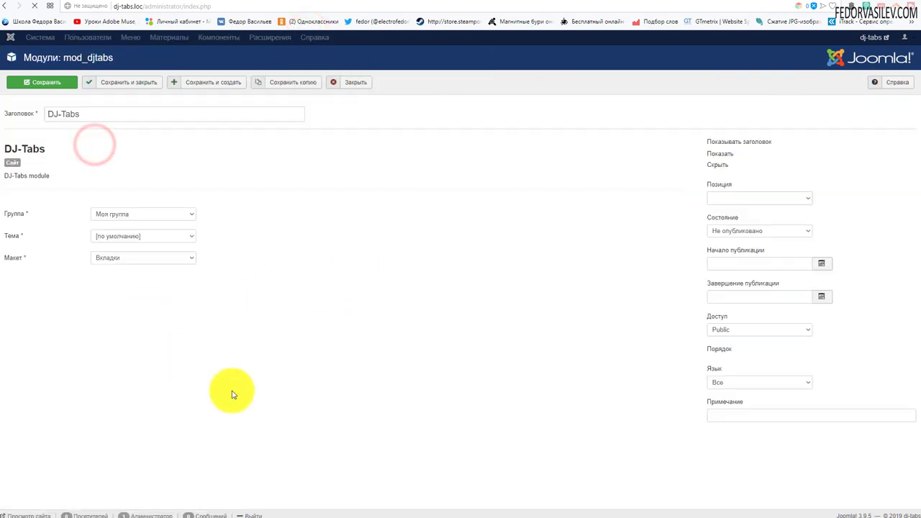
left_click(726, 237)
left_click(713, 261)
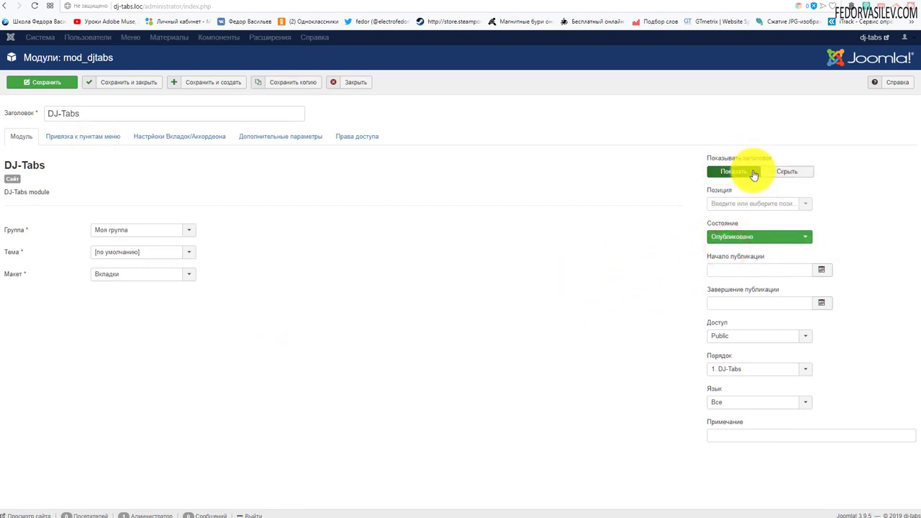
left_click_drag(90, 113, 36, 117)
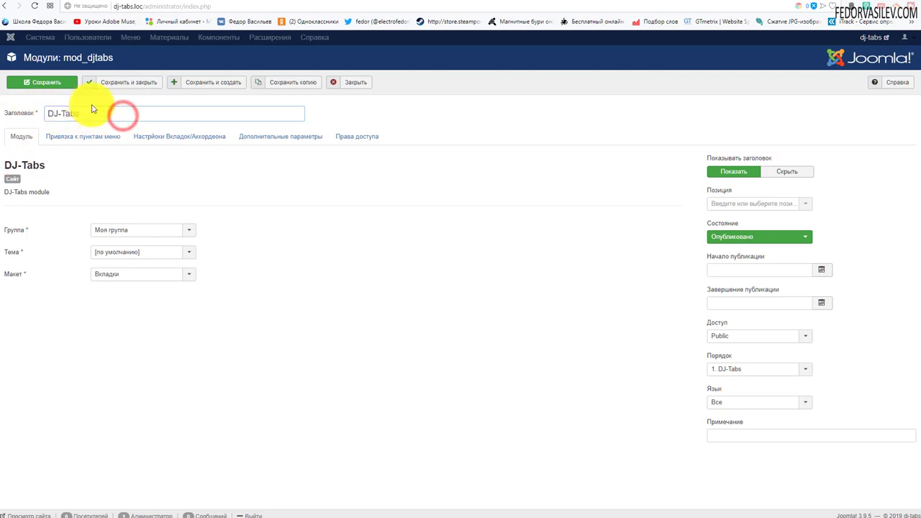
left_click(469, 97)
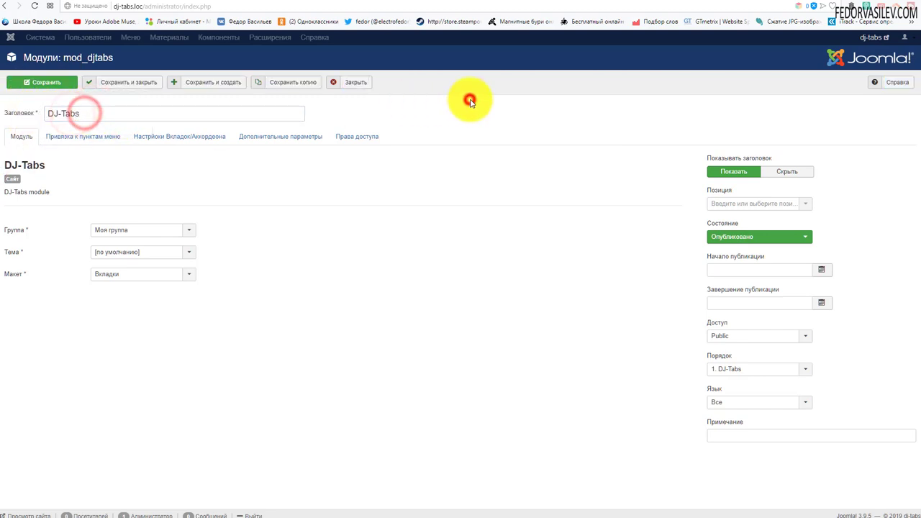
Assign the DJ-Tabs module to the template position Banner [banner].
left_click(820, 205)
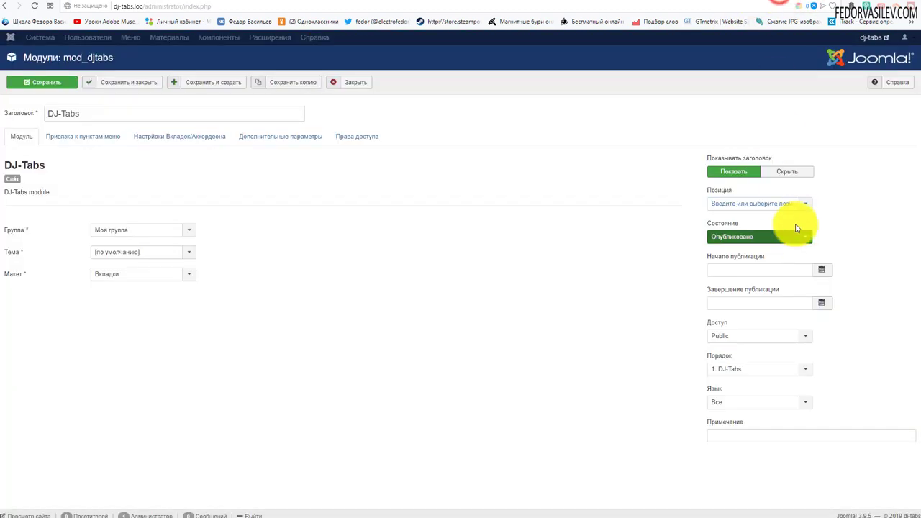
left_click(804, 207)
left_click_drag(808, 245, 813, 278)
left_click(768, 311)
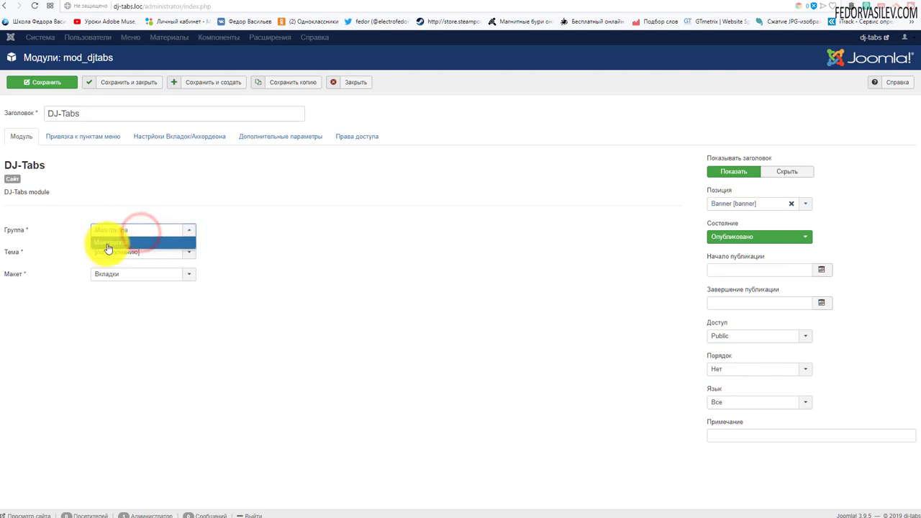
Examine the choices available for the module's group, theme and layout.
left_click(224, 225)
left_click(137, 229)
left_click(296, 226)
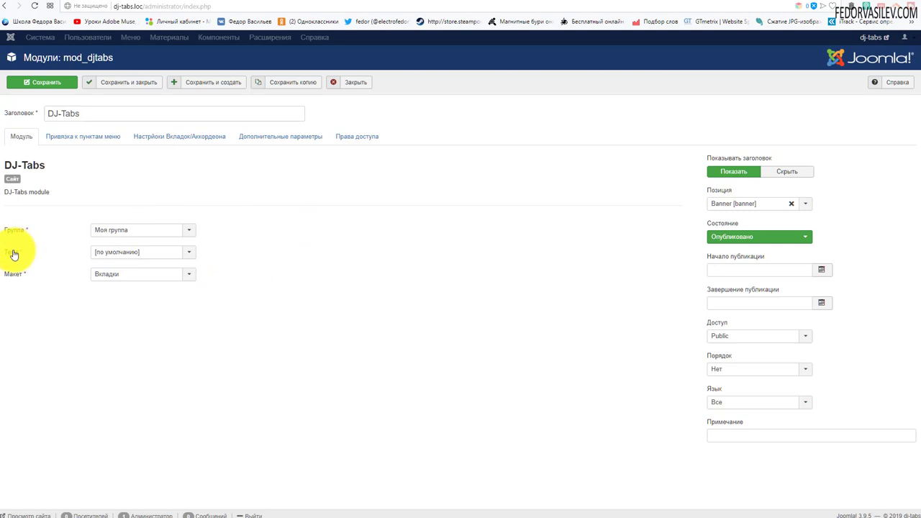
left_click(109, 252)
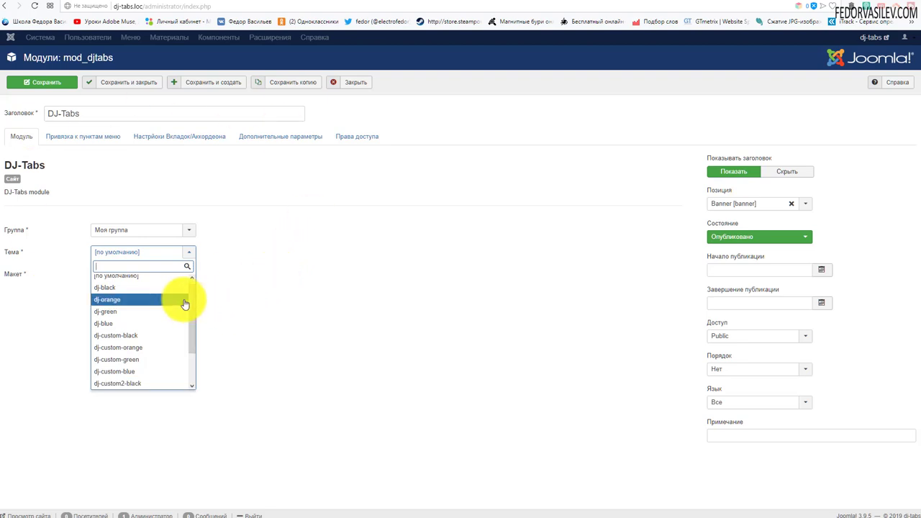
left_click(373, 230)
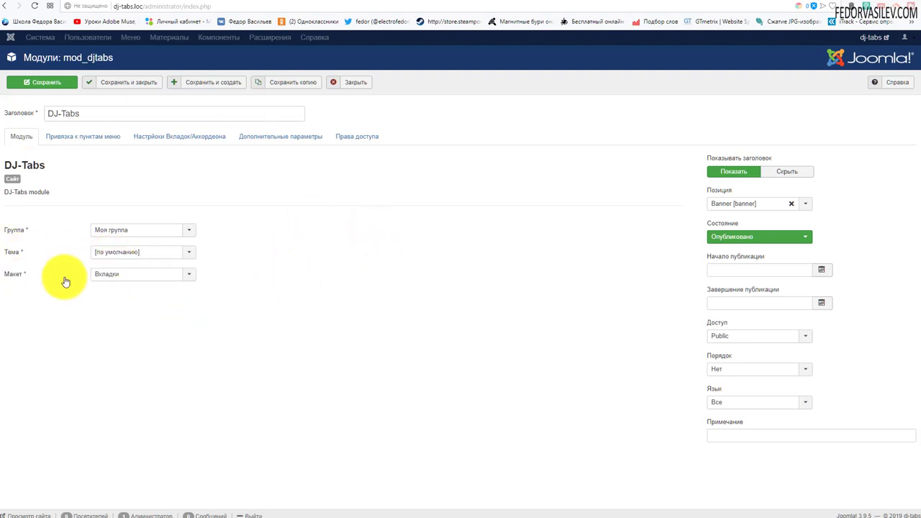
left_click(127, 278)
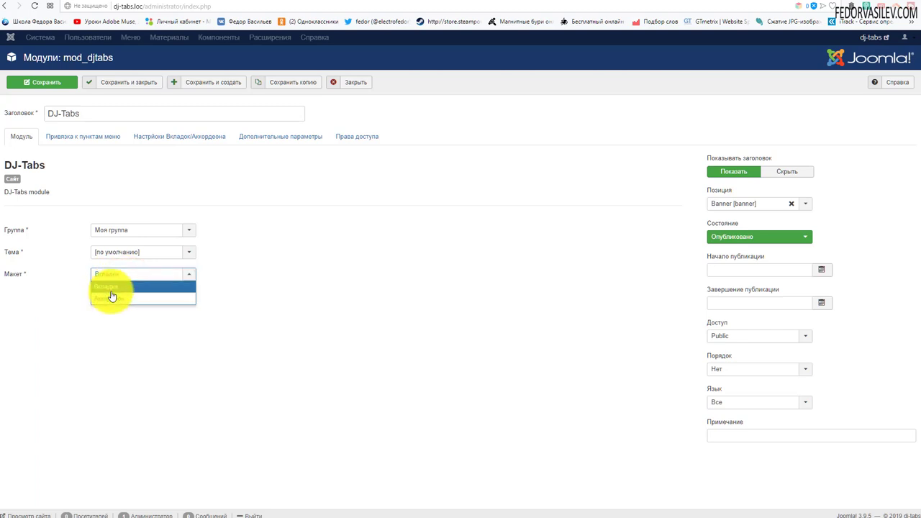
left_click(351, 279)
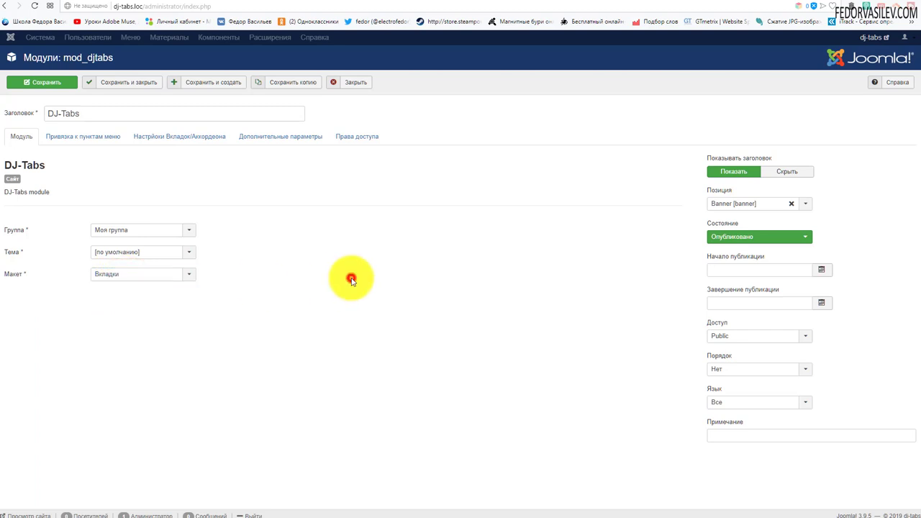
Set the module's menu assignment to "На всех страницах".
left_click(68, 143)
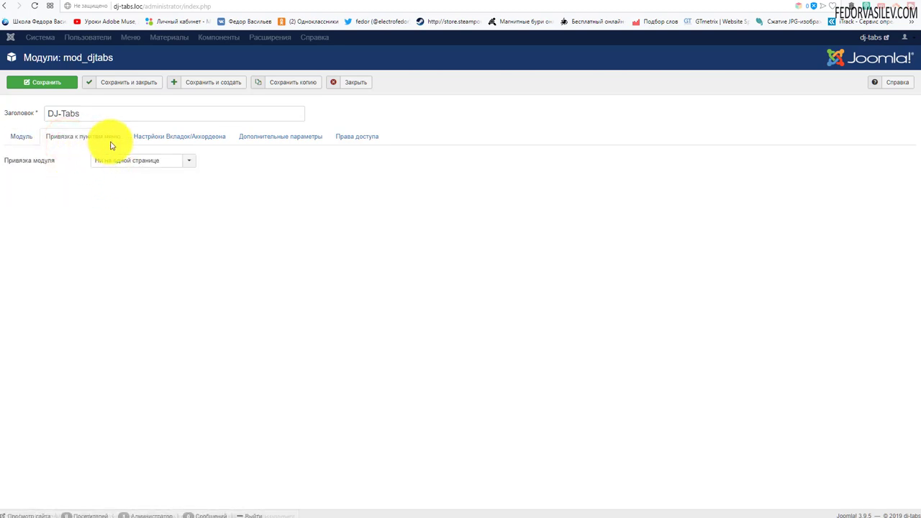
left_click(105, 163)
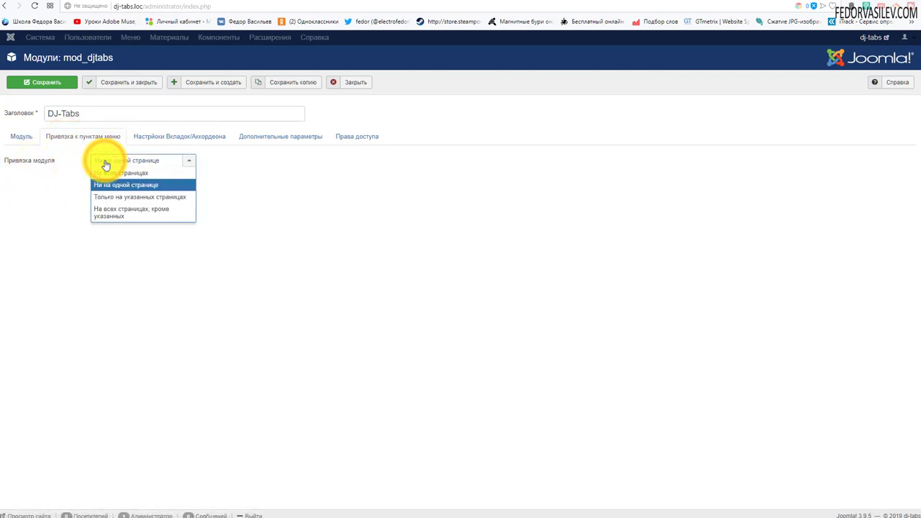
left_click(115, 177)
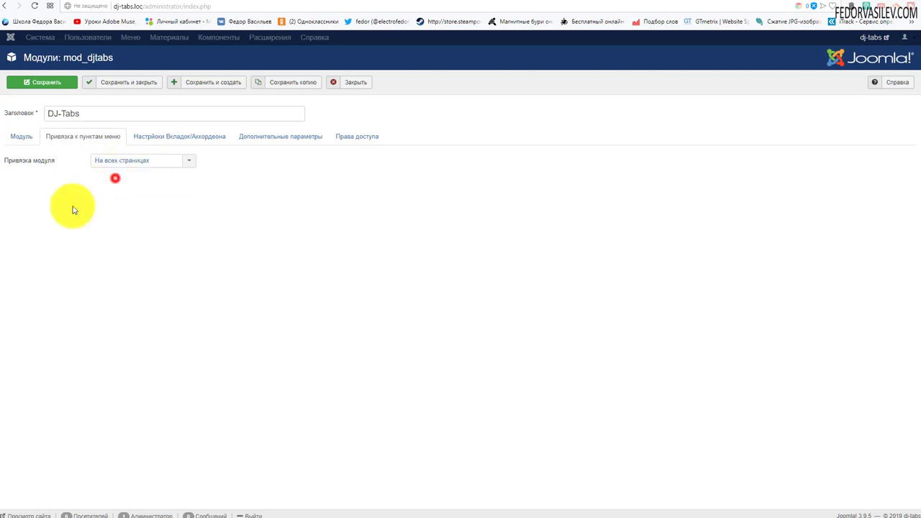
Examine the module's tab and accordion settings, including the choices for automatic video playback and pause.
left_click(158, 141)
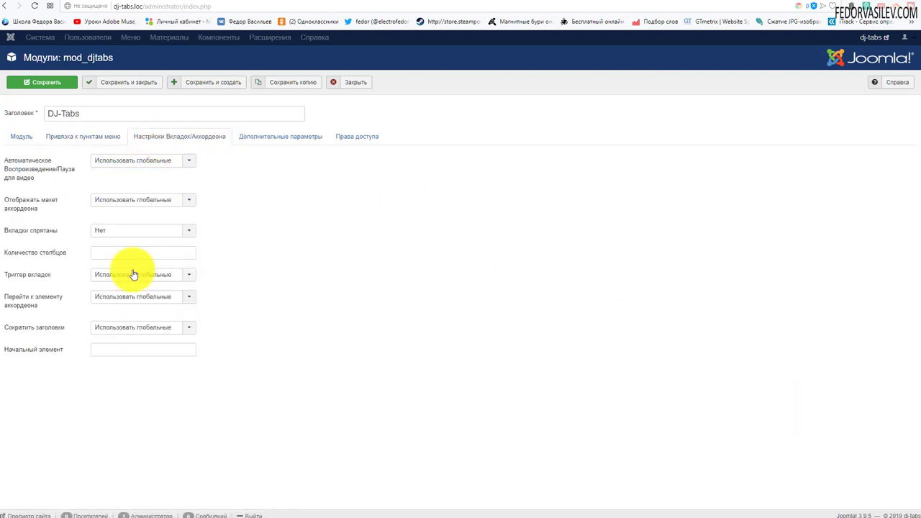
mouse_move(16, 170)
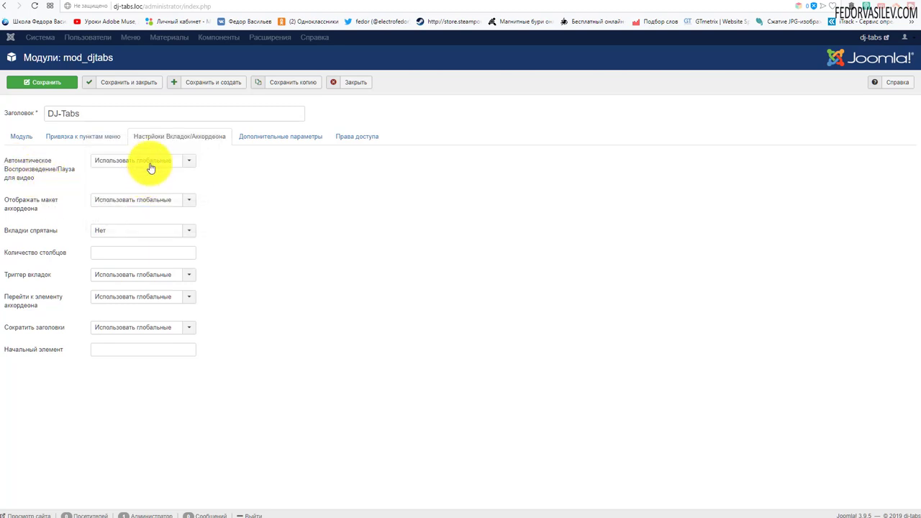
left_click(152, 160)
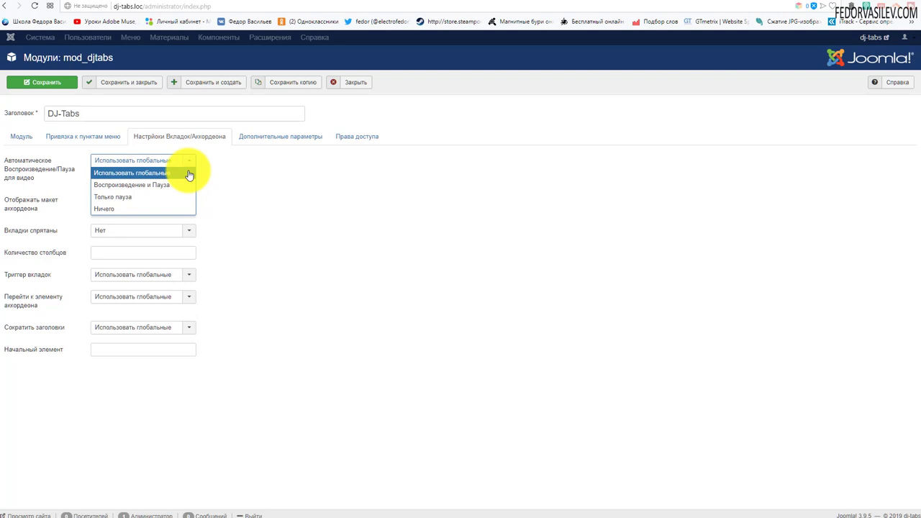
left_click(280, 193)
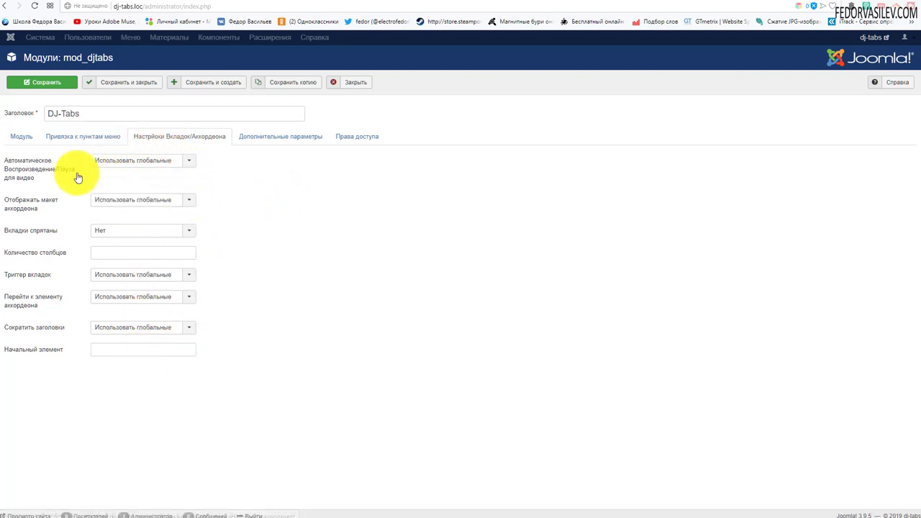
left_click(72, 114)
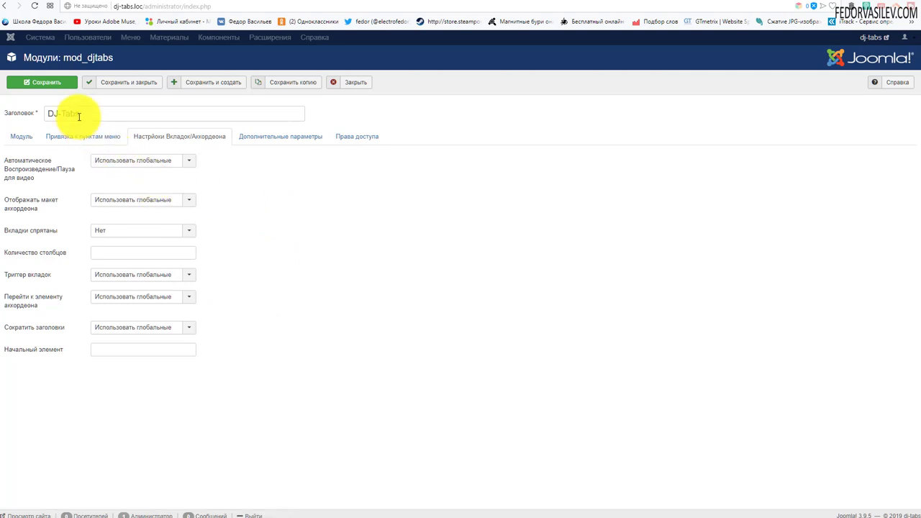
left_click(134, 165)
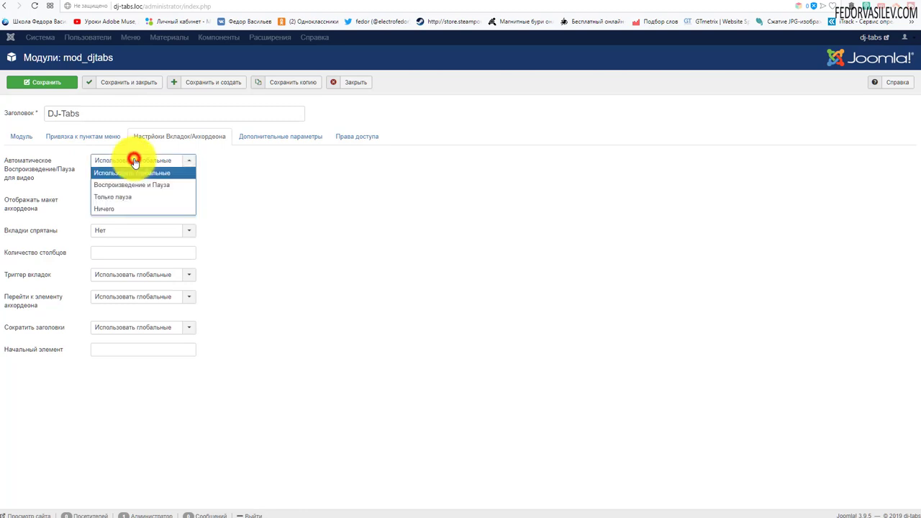
left_click(283, 168)
left_click(179, 163)
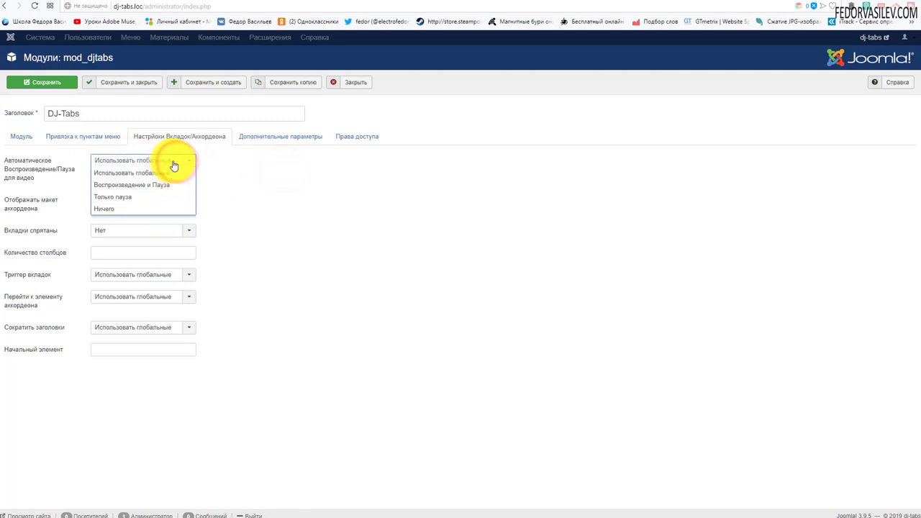
left_click(224, 178)
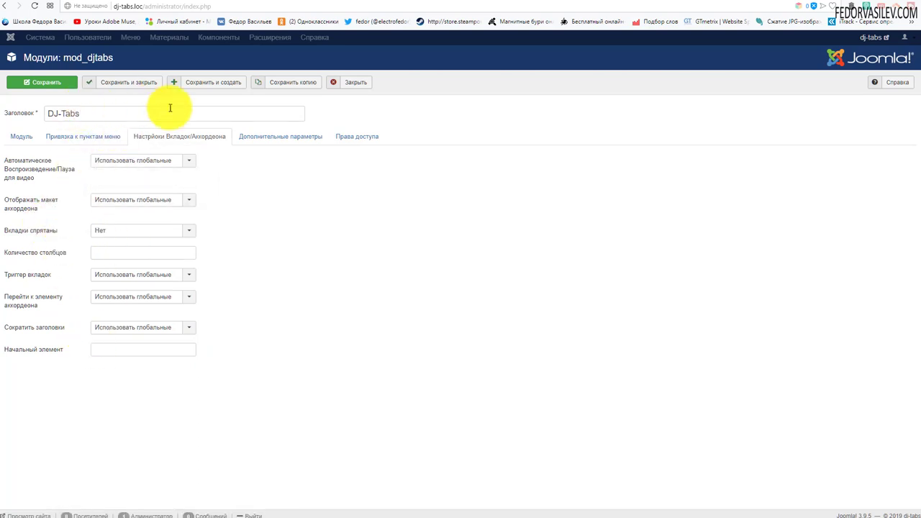
left_click_drag(109, 117, 55, 117)
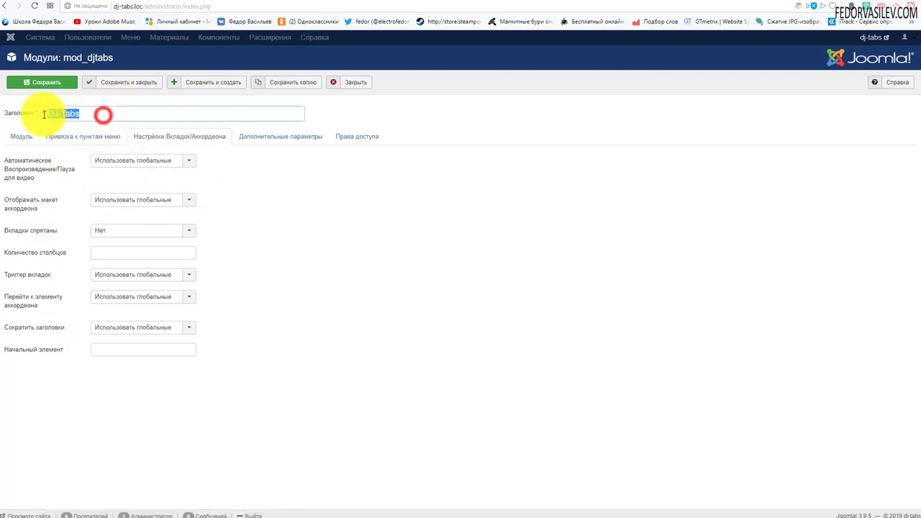
left_click(271, 201)
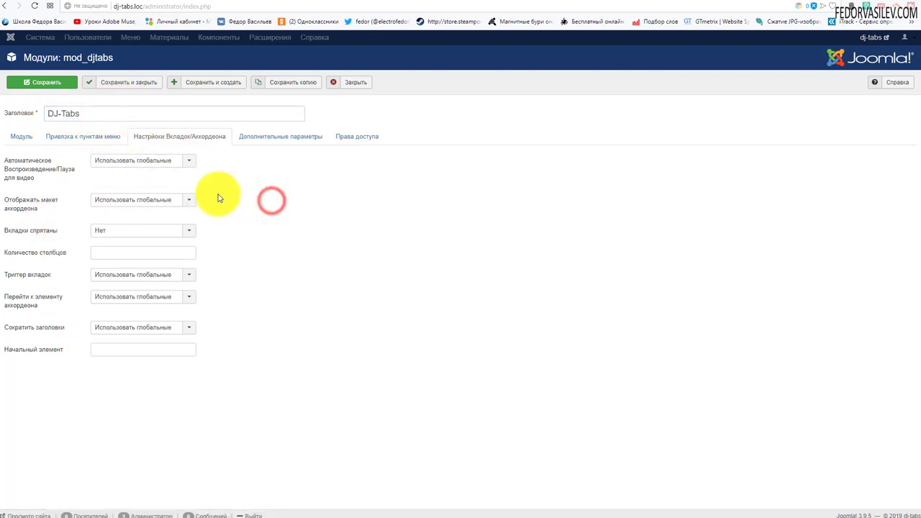
Examine the module's additional parameters, including the description and choices of the IE11/Win10 video fix.
left_click(291, 142)
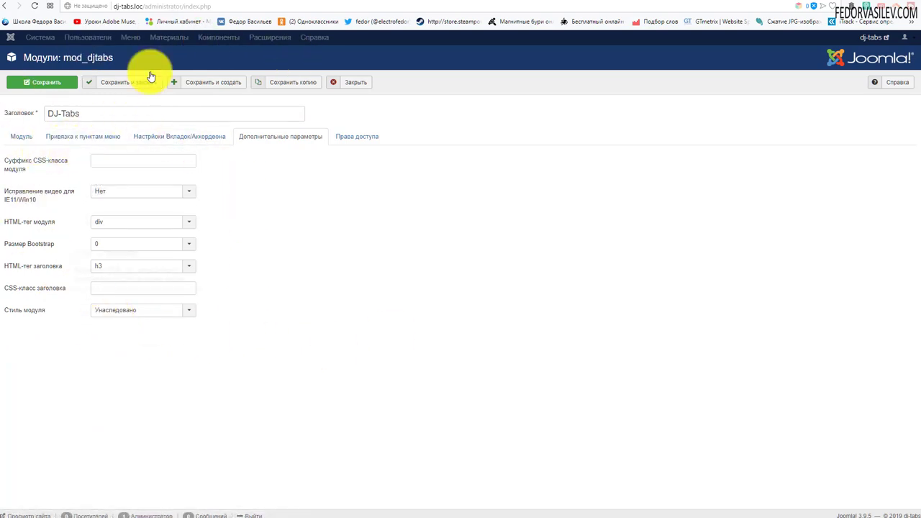
mouse_move(9, 195)
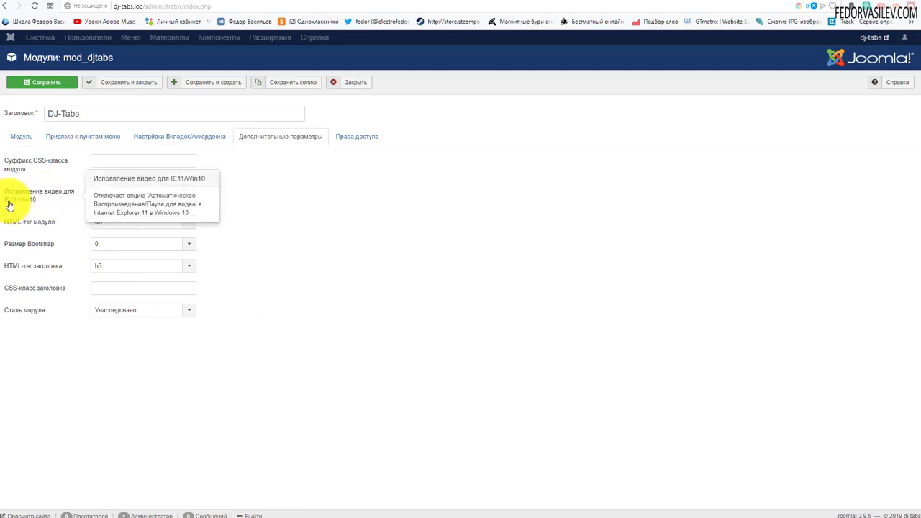
left_click(100, 195)
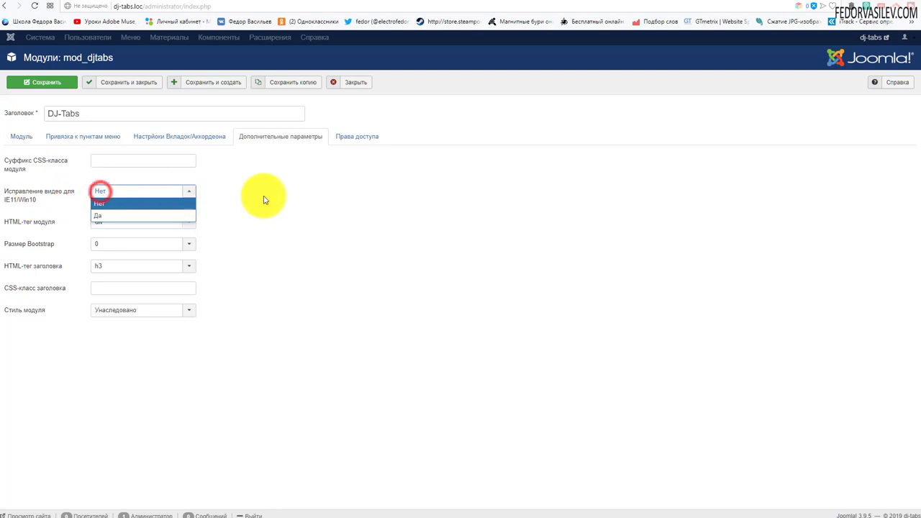
left_click(264, 194)
mouse_move(49, 193)
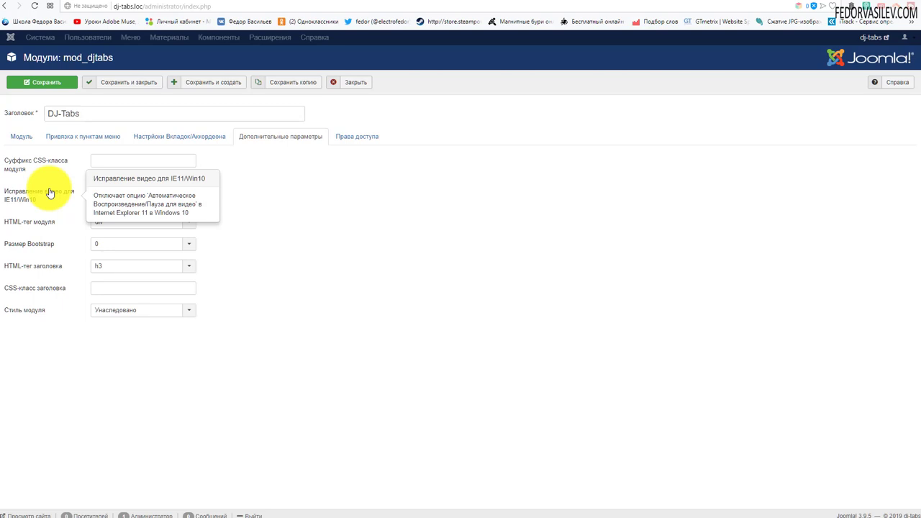
left_click(123, 192)
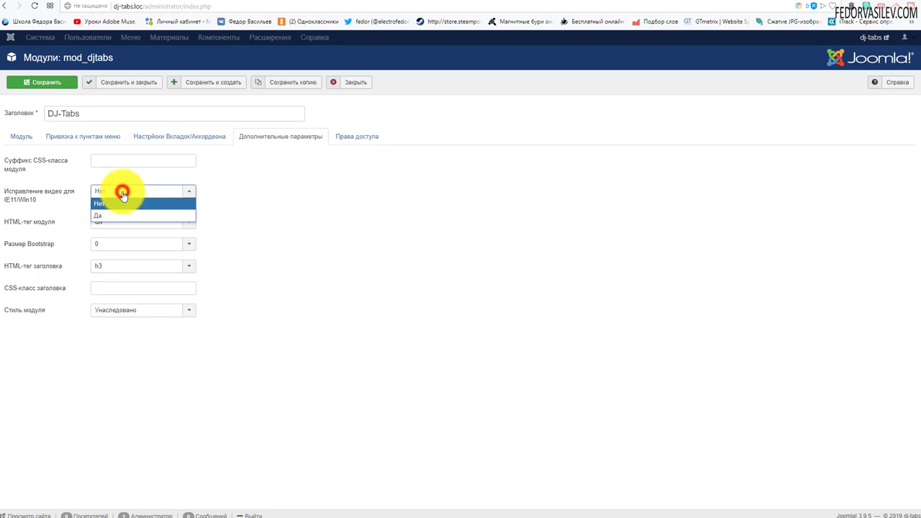
left_click(252, 205)
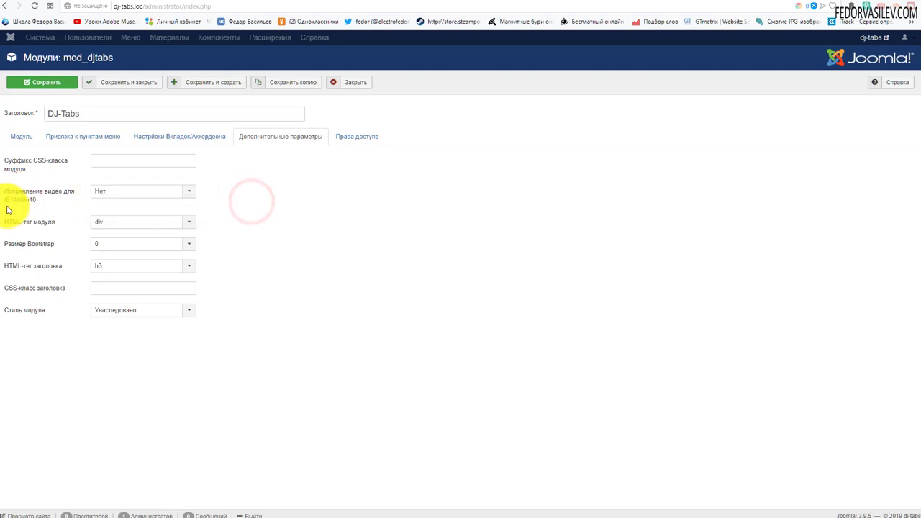
mouse_move(12, 200)
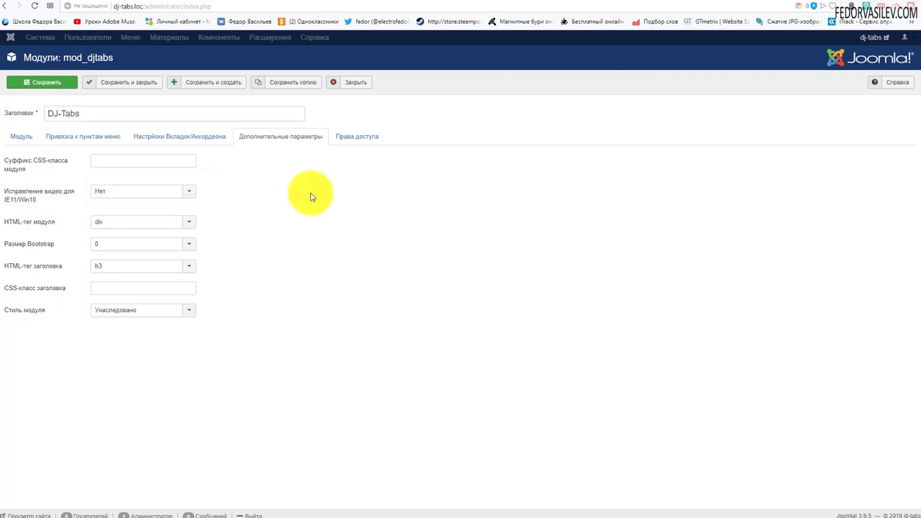
View the module's access rights, return to its main settings and save the DJ-Tabs module.
left_click(357, 136)
left_click(20, 136)
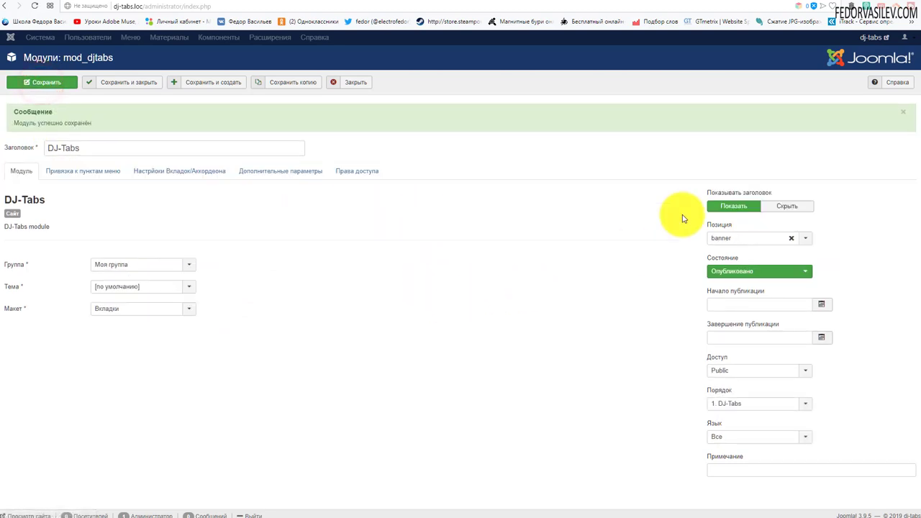
Examine the published DJ-Tabs module on the site's home page, including its tab title, article title, category, author and "Подробнее" link.
left_click(805, 3)
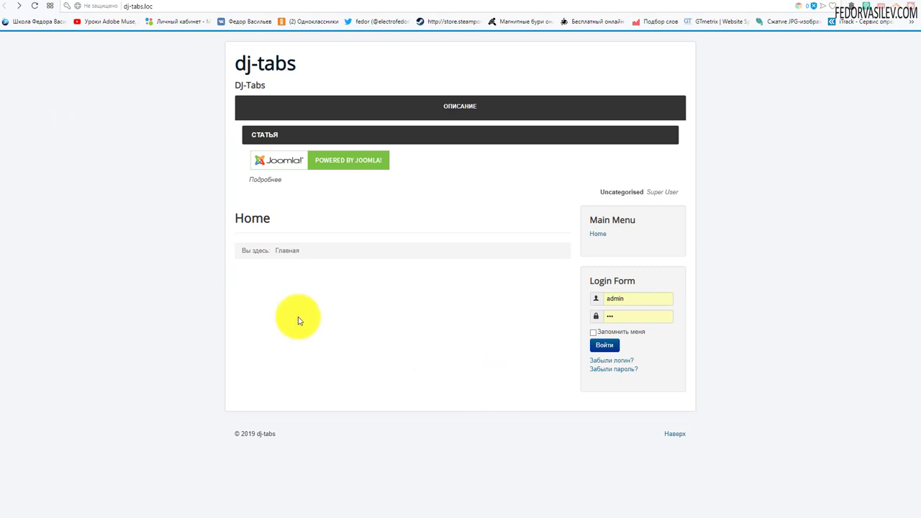
left_click(455, 110)
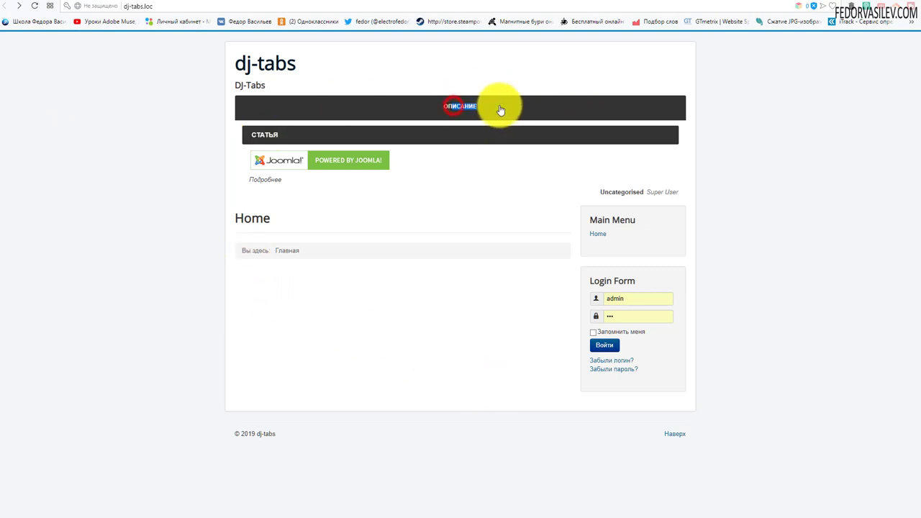
left_click(504, 65)
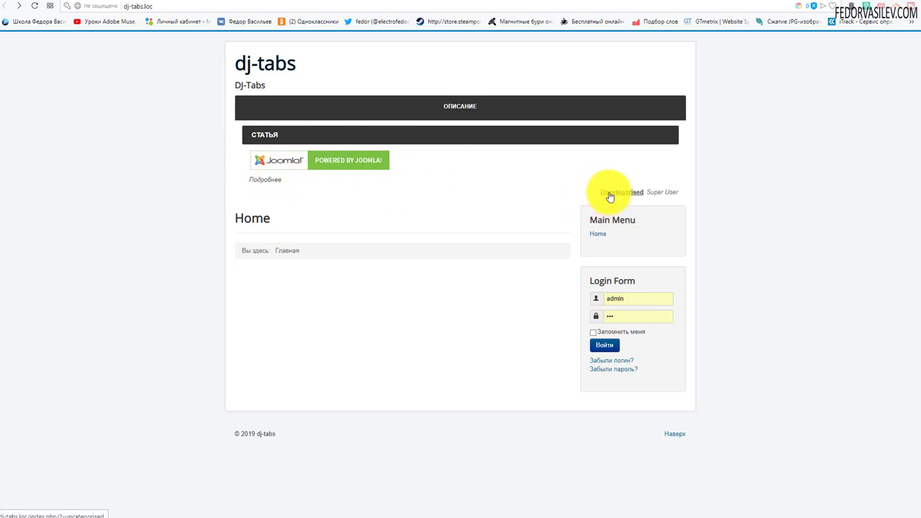
left_click_drag(683, 191, 655, 192)
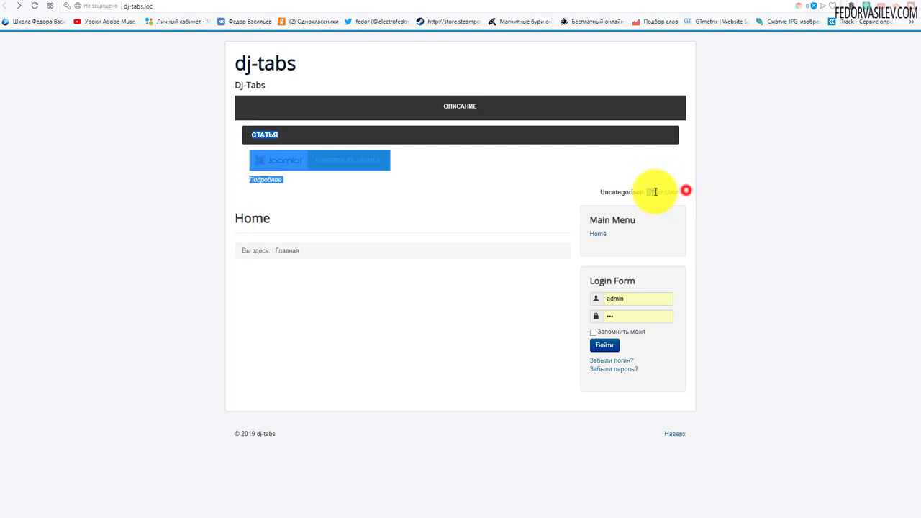
left_click(654, 177)
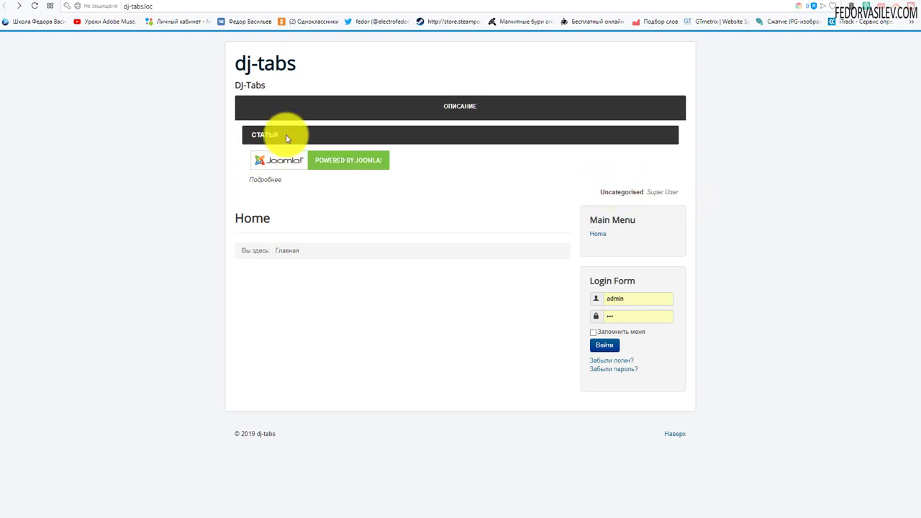
left_click(272, 180)
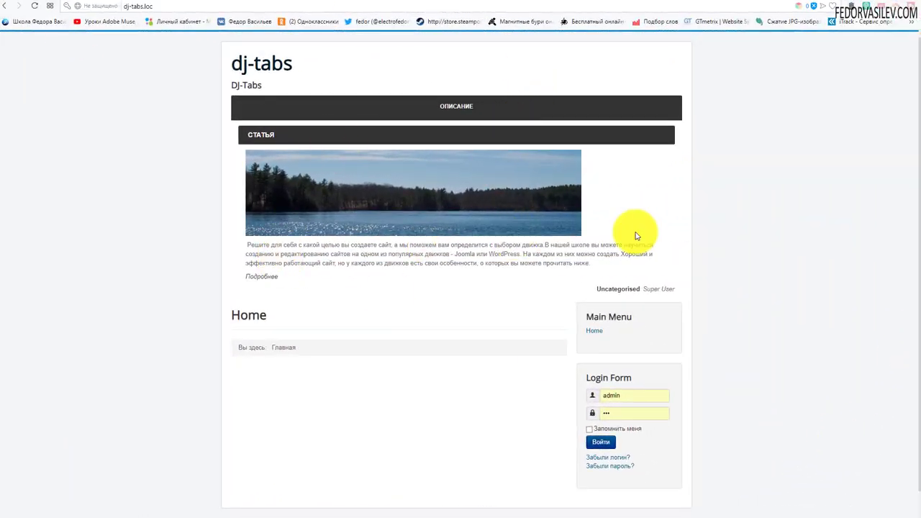
Open the full article through the tab's "Подробнее" link and compare it with the intro shown in the tab.
left_click(261, 277)
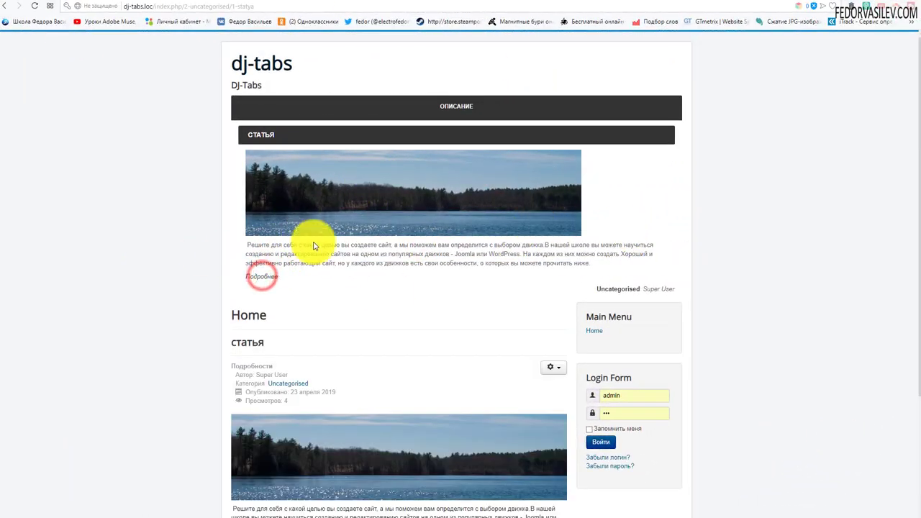
scroll(312, 246, "down", 3)
scroll(307, 251, "up", 3)
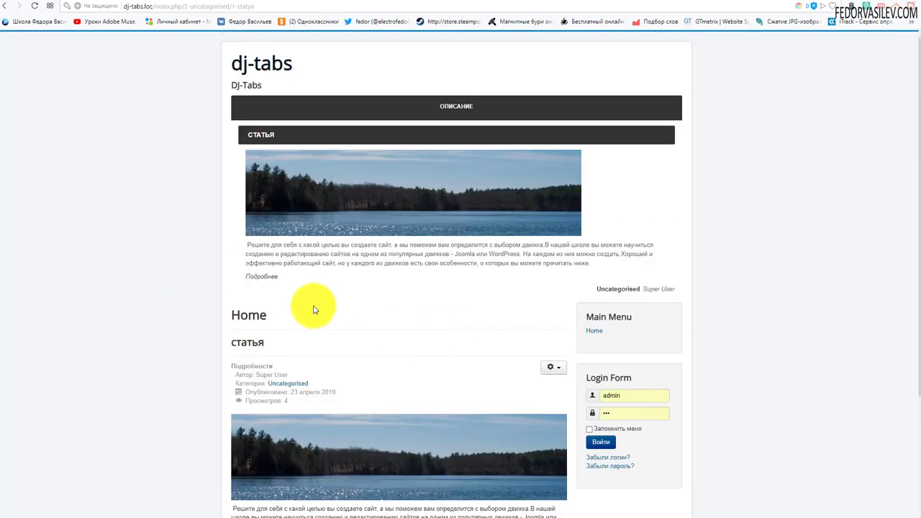
scroll(339, 351, "down", 3)
scroll(308, 142, "up", 3)
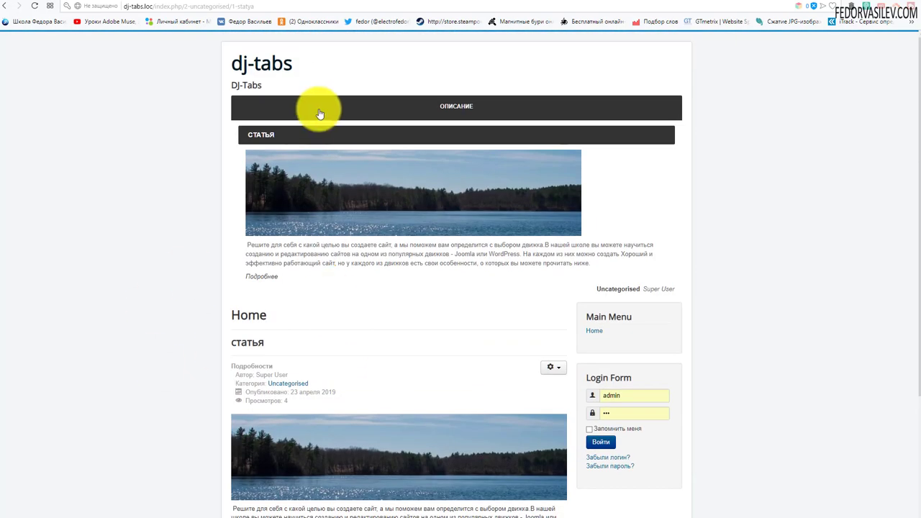
scroll(324, 270, "down", 3)
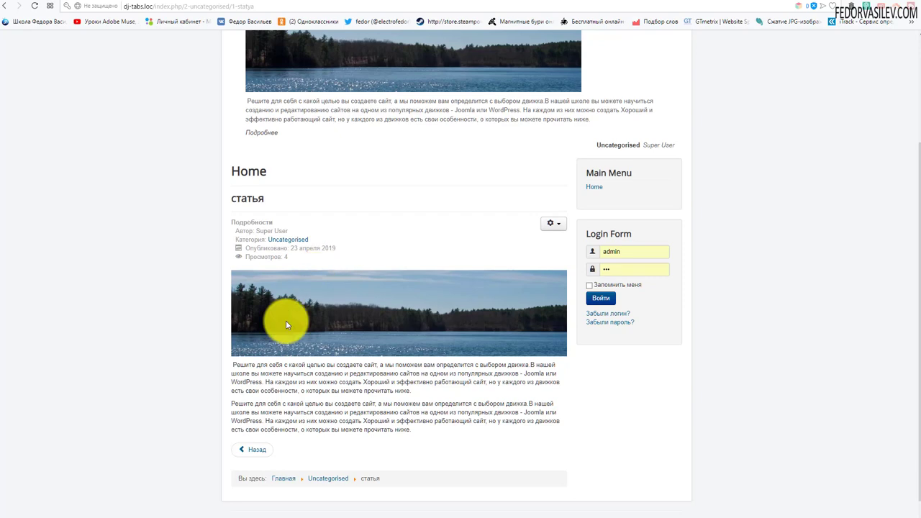
scroll(403, 280, "up", 2)
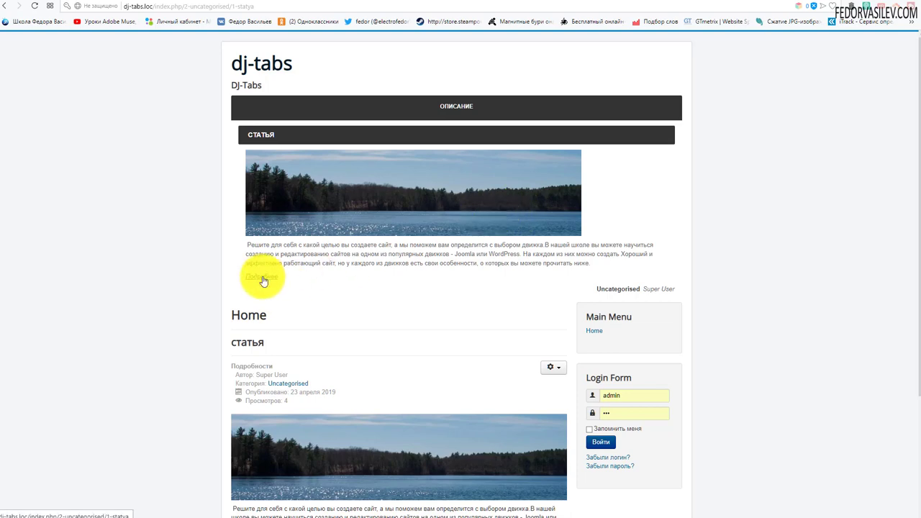
scroll(417, 360, "down", 3)
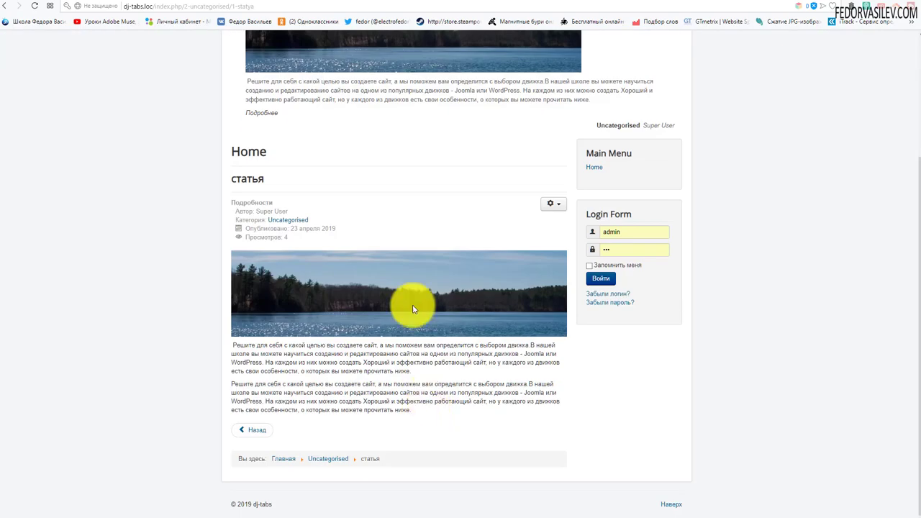
scroll(338, 115, "up", 3)
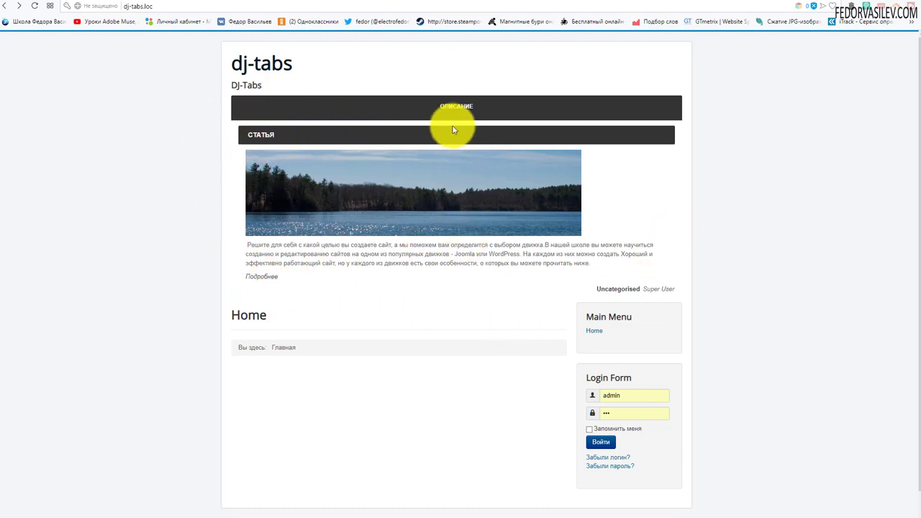
Create a new DJ-Tabs item in the site administration and name it "статья 2".
left_click(785, 2)
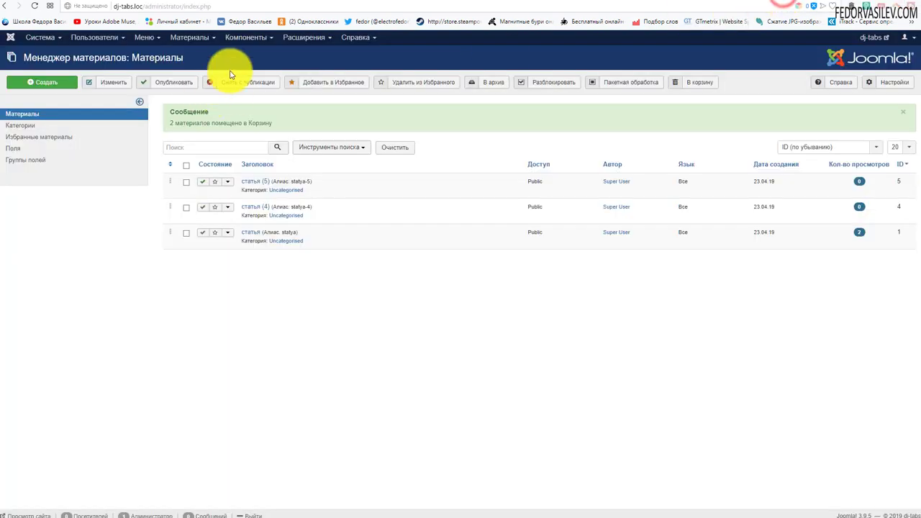
left_click(259, 42)
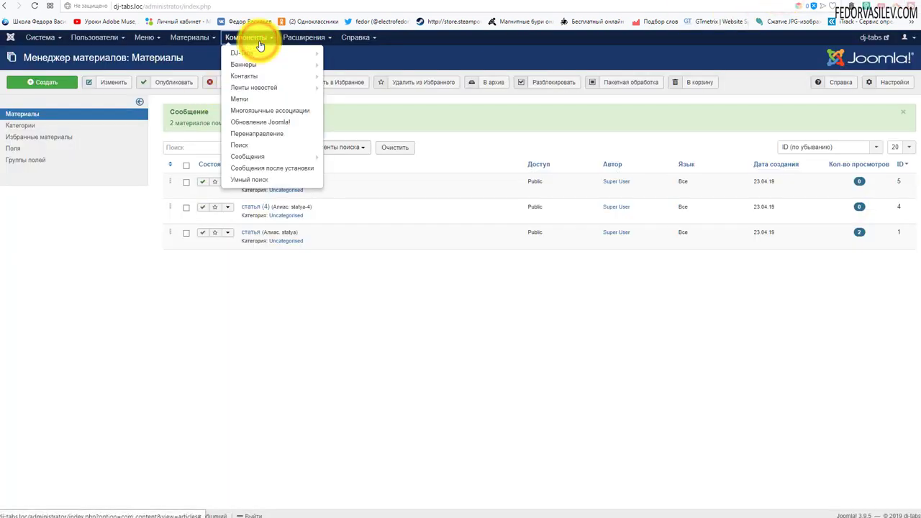
left_click(261, 52)
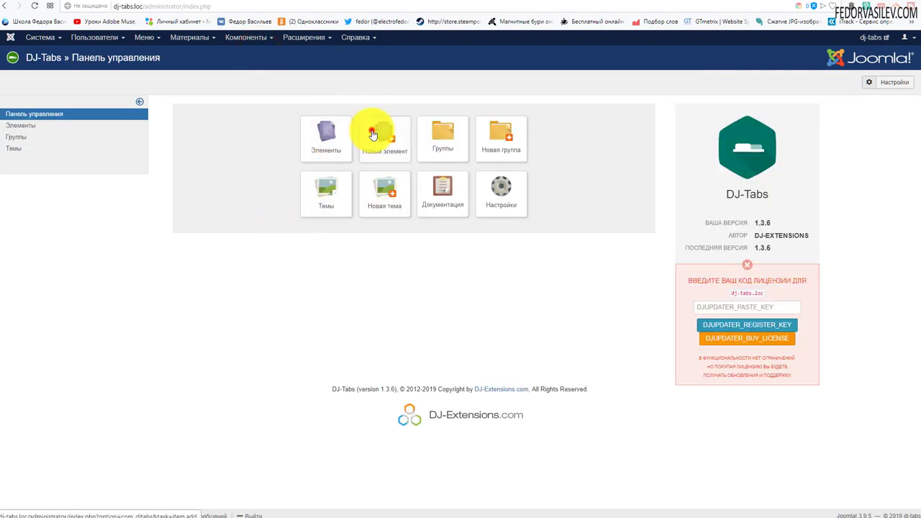
left_click(372, 130)
left_click(123, 135)
type("статья")
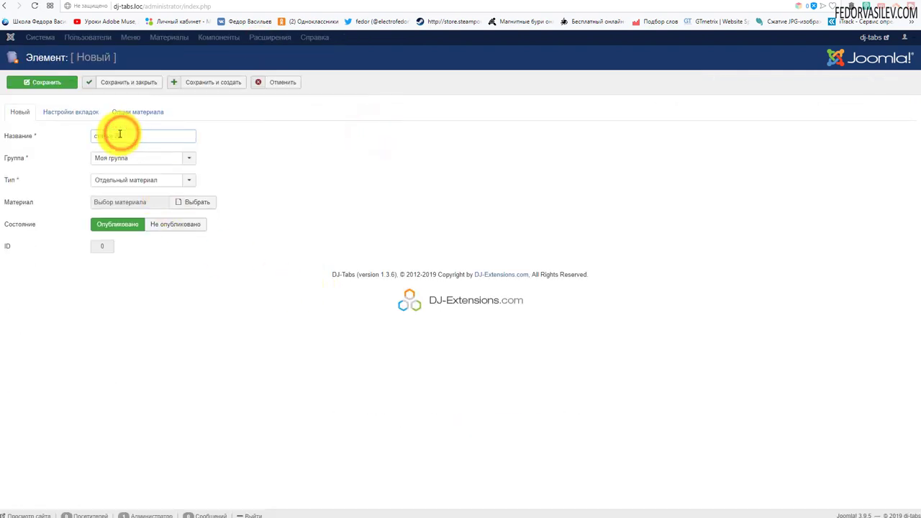
type(" 2")
Keep the item in "Моя группа" with type "Отдельный материал" and assign the article "статья (4)" to it.
left_click(177, 158)
left_click(261, 156)
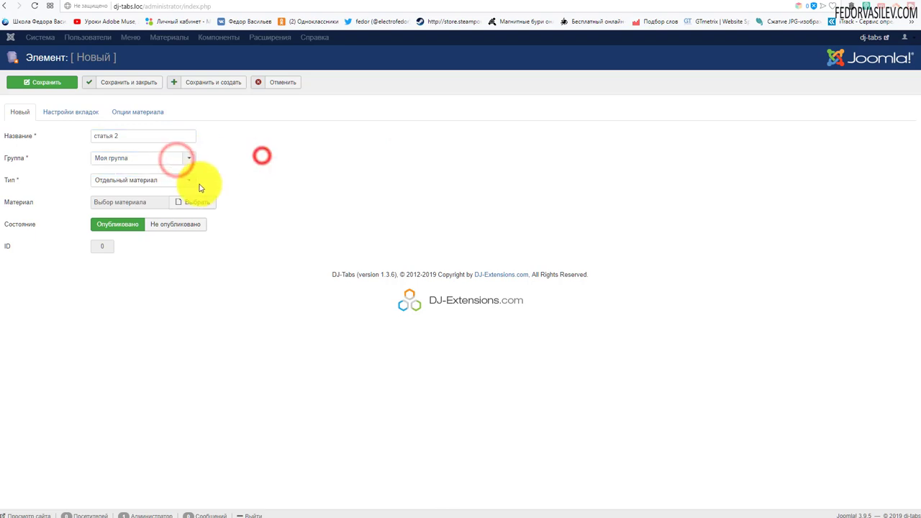
left_click(180, 182)
left_click(264, 167)
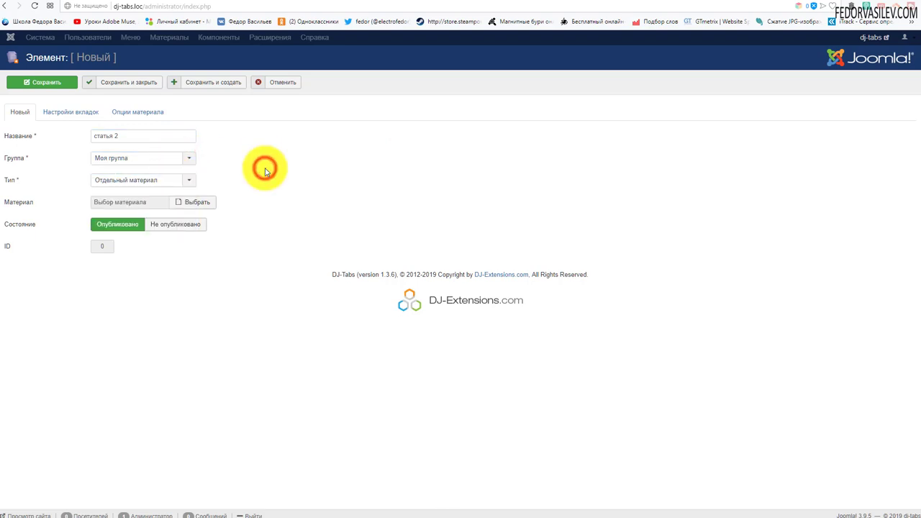
left_click(185, 203)
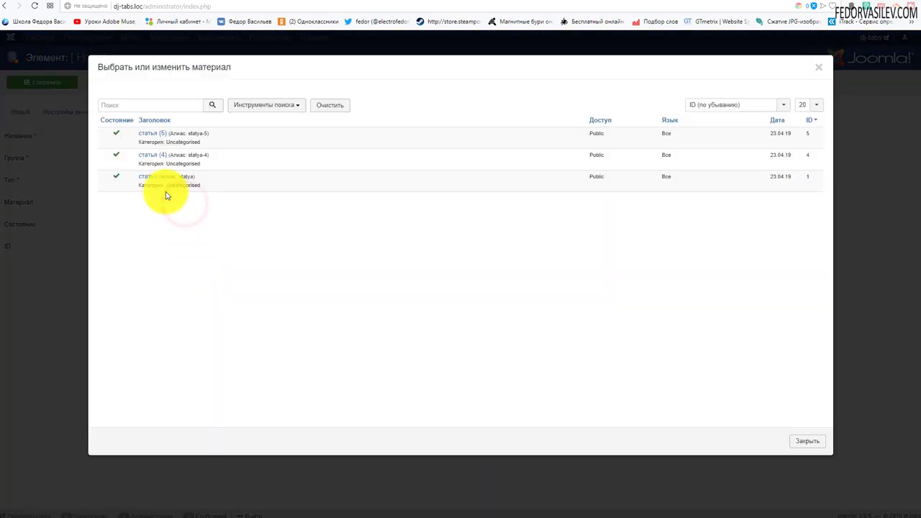
left_click(147, 157)
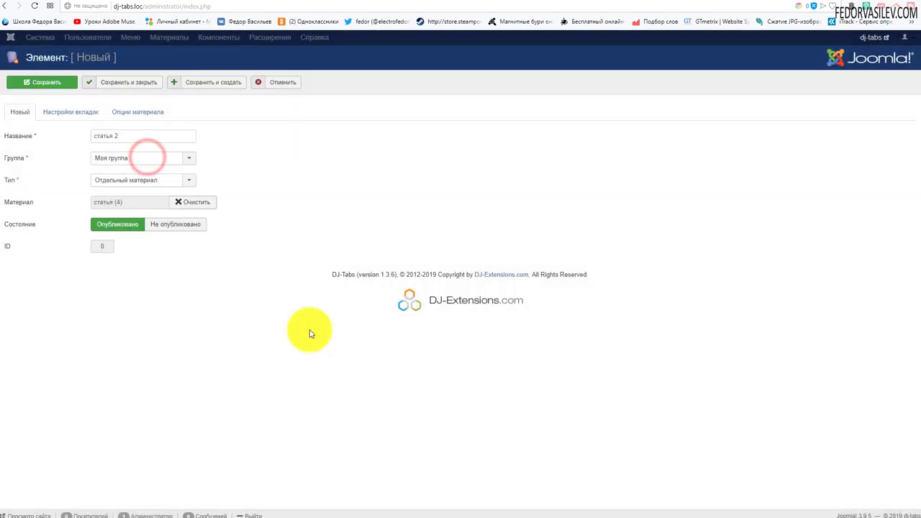
Give the item's tab the right-pointing chevron icon, leave the article options on global values, and save and close the item.
left_click(84, 120)
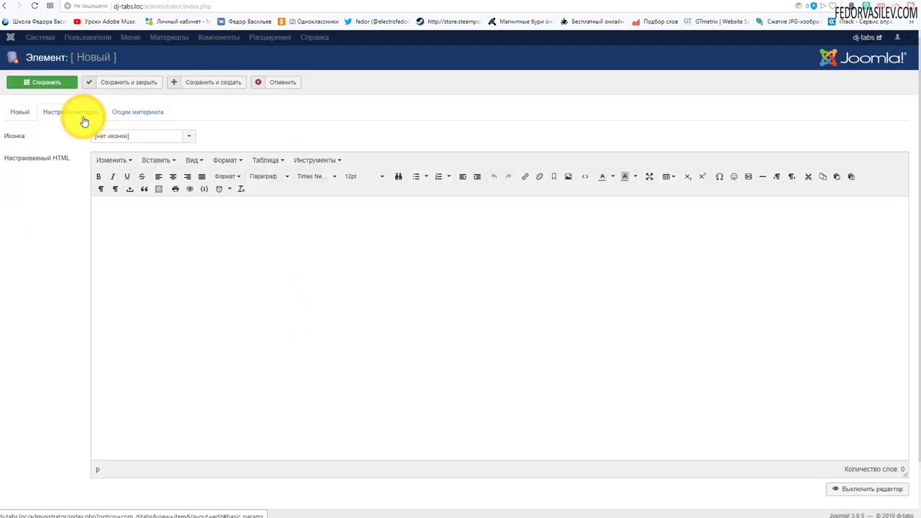
left_click(103, 136)
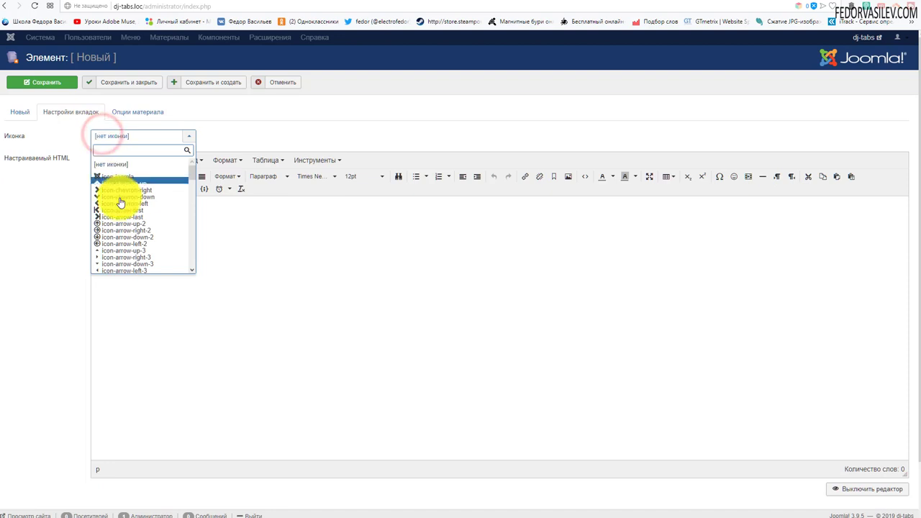
left_click(112, 181)
left_click(126, 111)
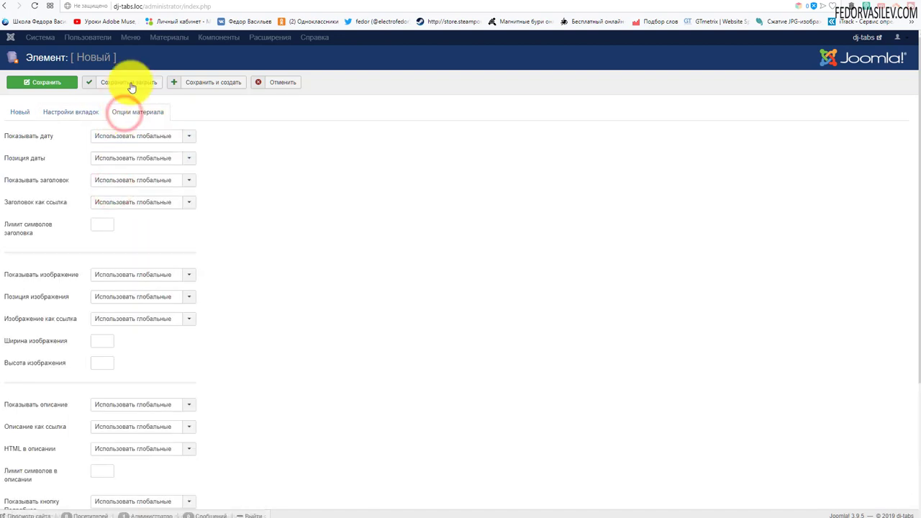
left_click(130, 83)
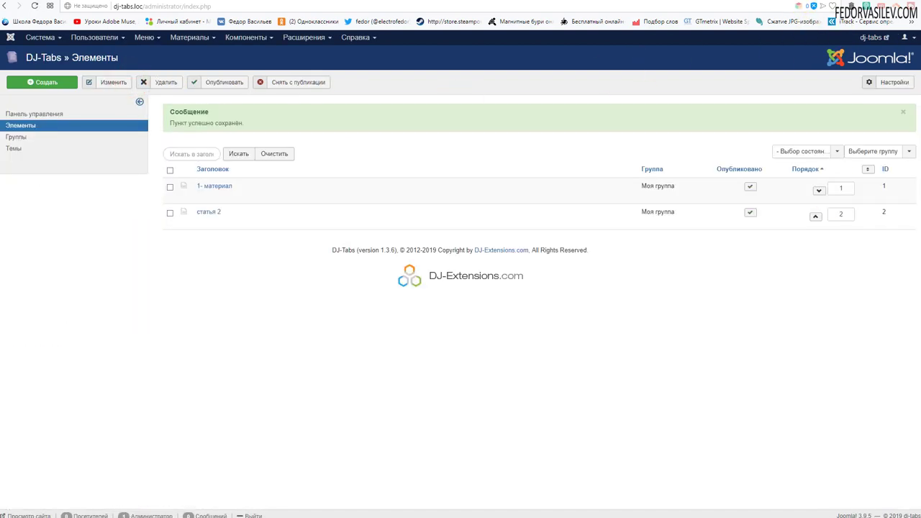
Check the module on the site by switching repeatedly between the "Описание" and "статья 2" tabs.
key("ctrl+Tab")
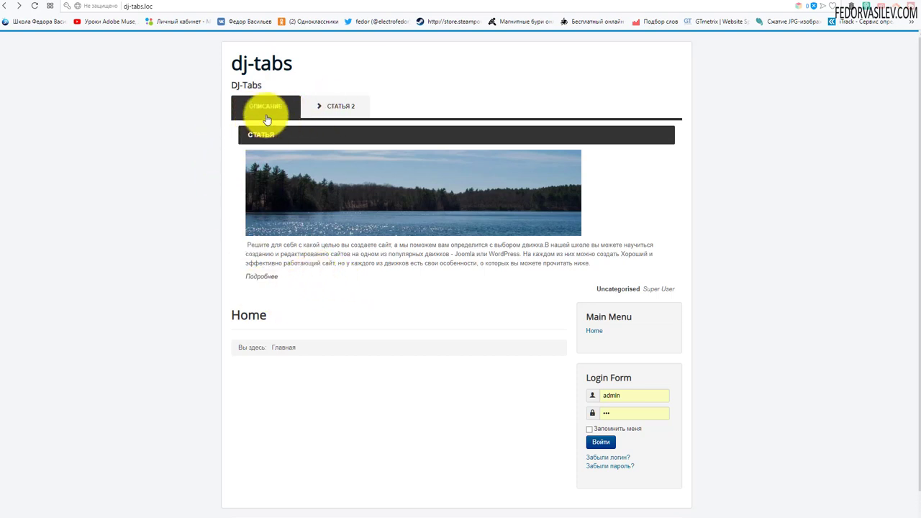
left_click(337, 107)
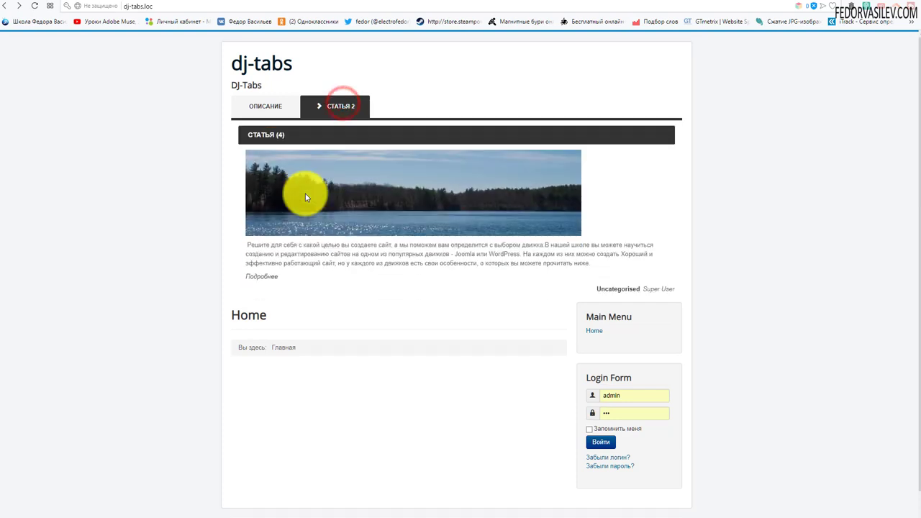
left_click(267, 107)
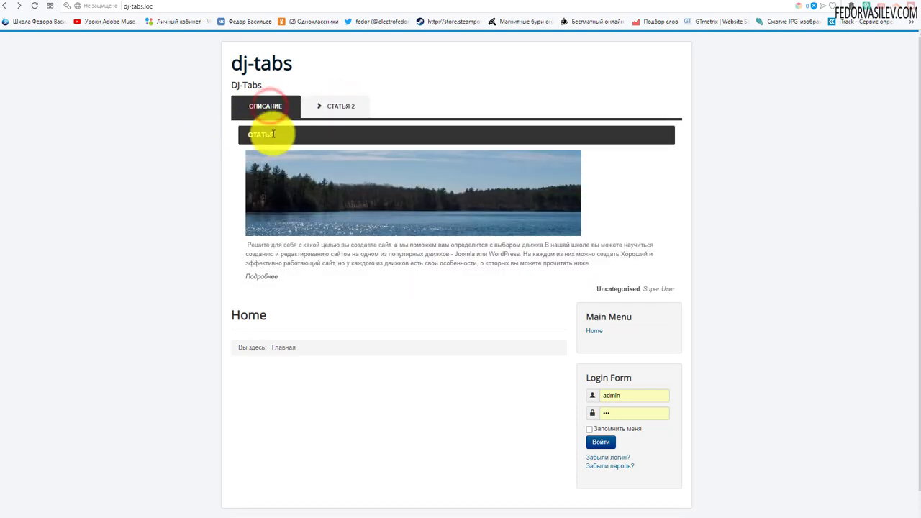
left_click(324, 108)
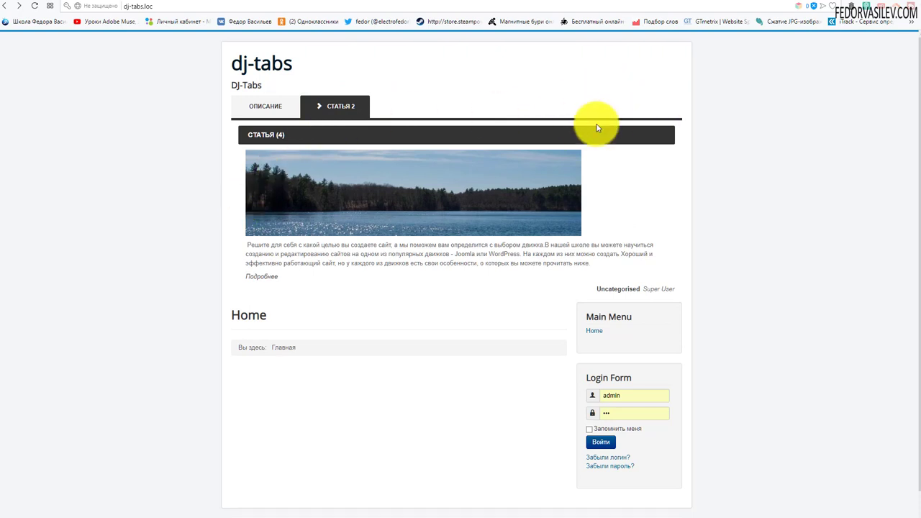
left_click(265, 111)
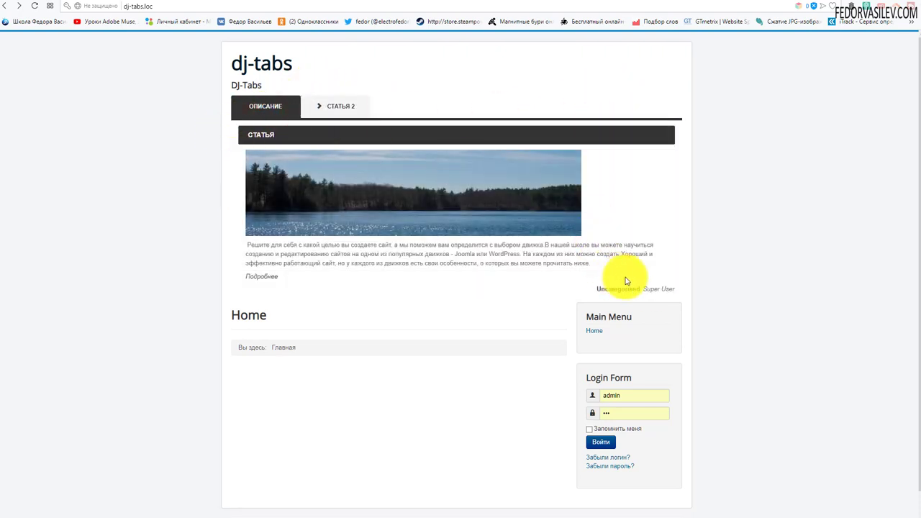
left_click(353, 103)
left_click(269, 108)
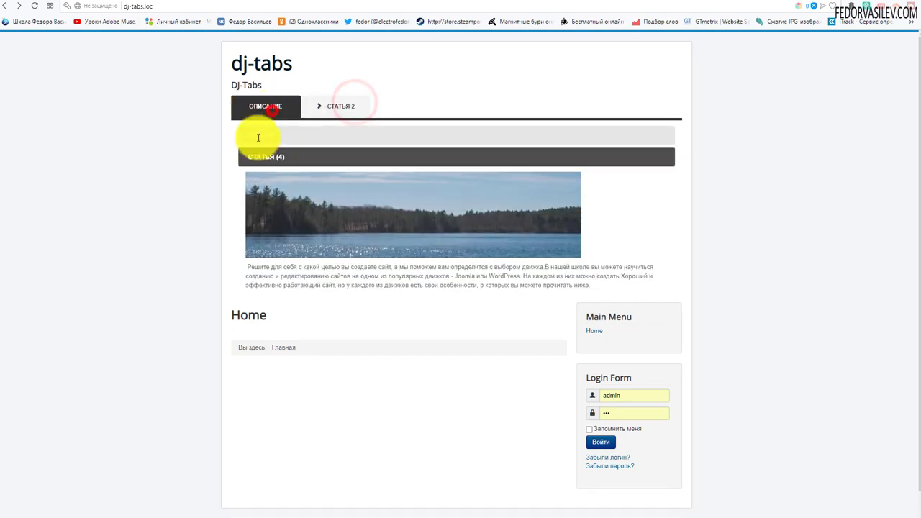
left_click(273, 129)
left_click(329, 107)
left_click(271, 110)
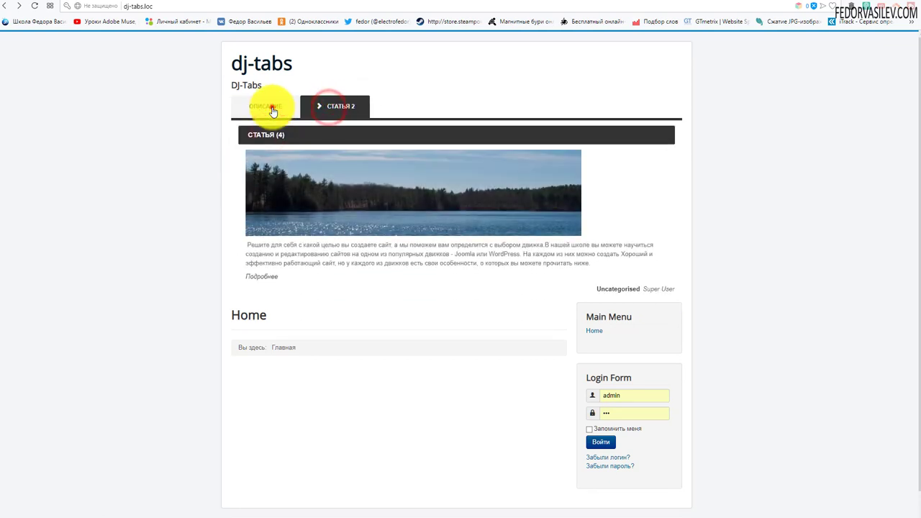
left_click(331, 108)
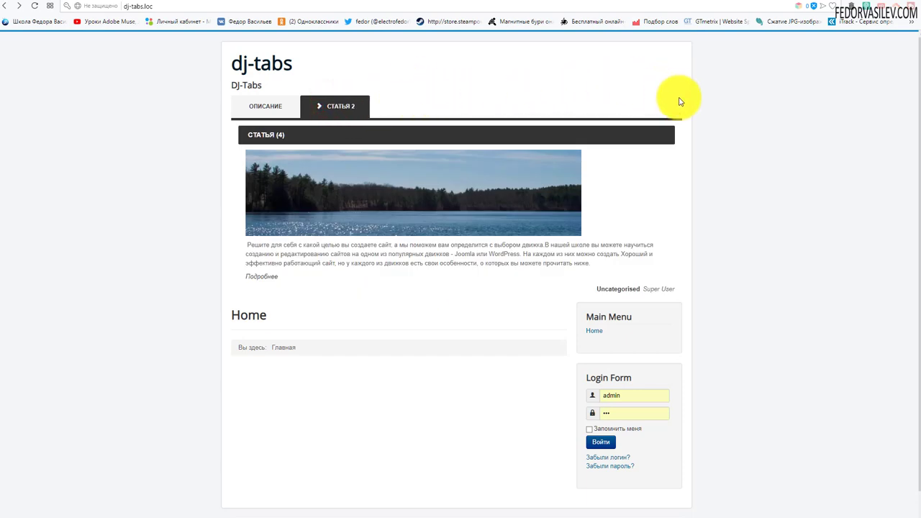
left_click(255, 108)
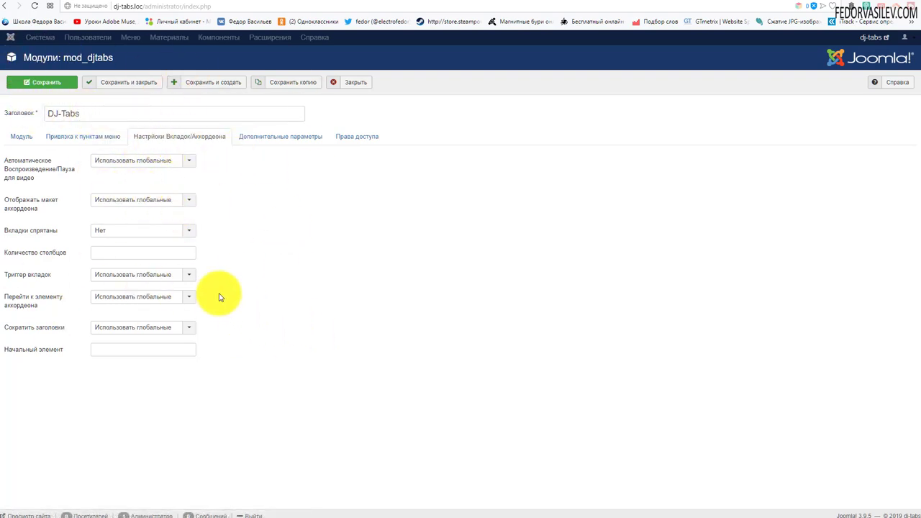
Close the module and examine DJ-Tabs' global options for tabs/accordion, article categories and articles.
left_click(349, 82)
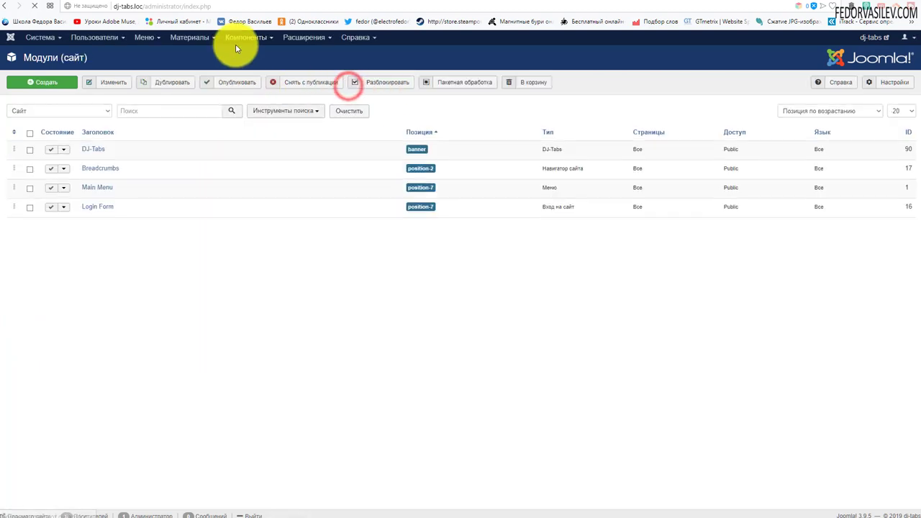
left_click(245, 37)
left_click(245, 52)
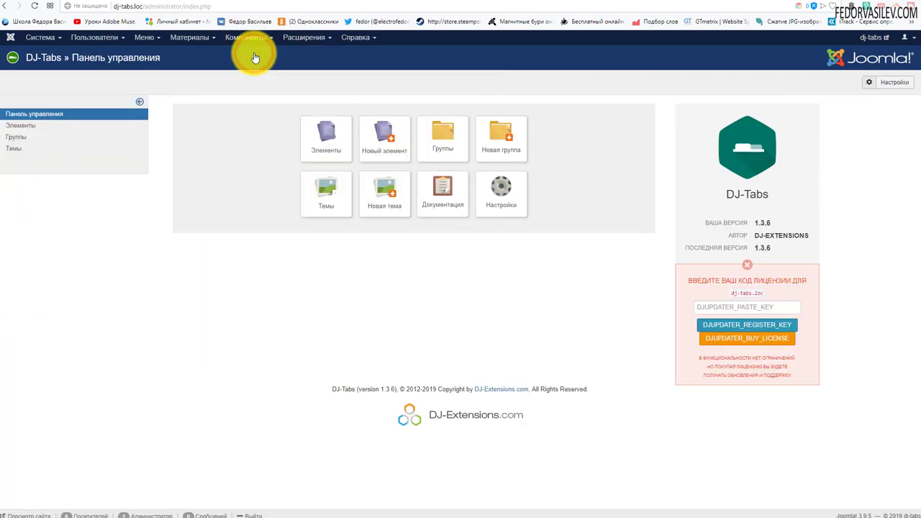
left_click(503, 207)
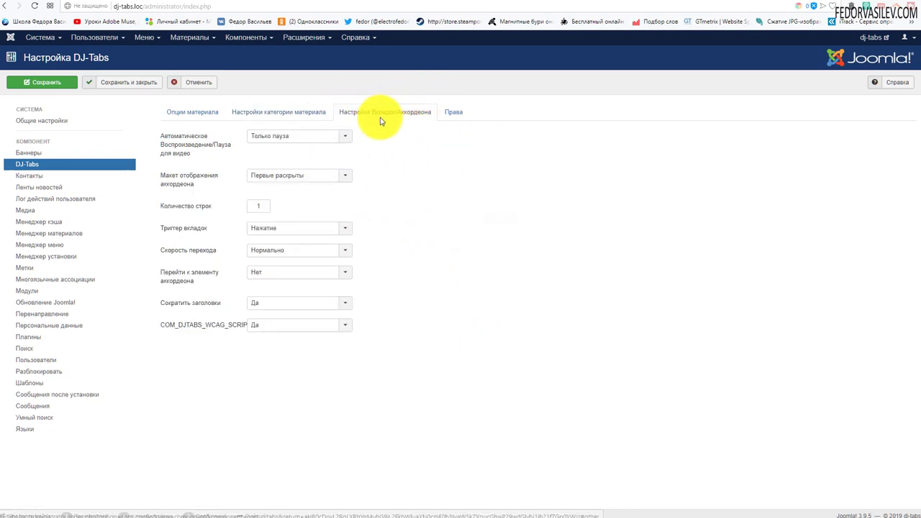
left_click(257, 110)
left_click(193, 116)
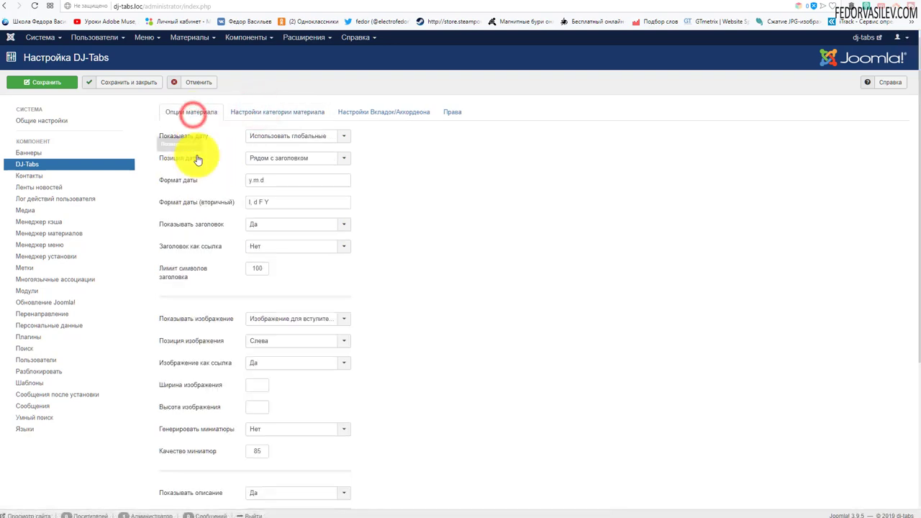
scroll(200, 159, "down", 4)
scroll(216, 115, "up", 4)
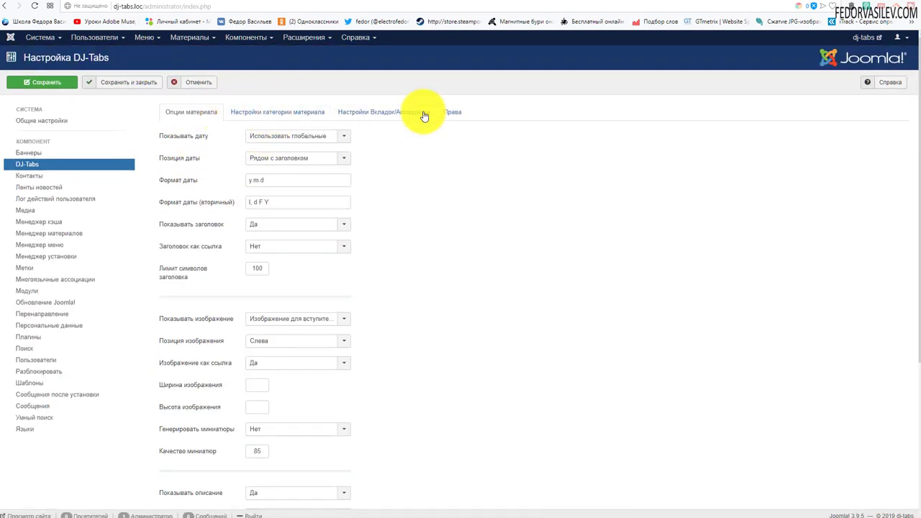
Reopen the DJ-Tabs module's tab/accordion settings and keep video autoplay/pause on "Использовать глобальные".
left_click(307, 38)
left_click(317, 74)
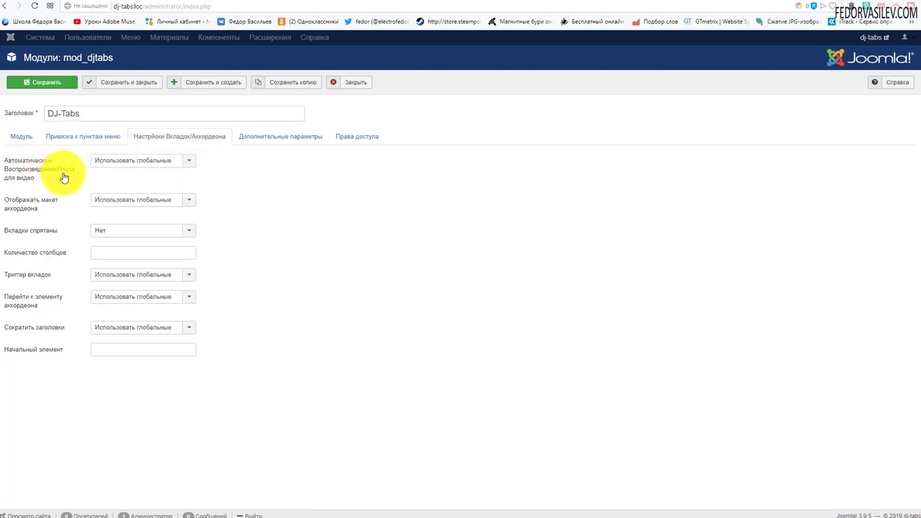
left_click(159, 166)
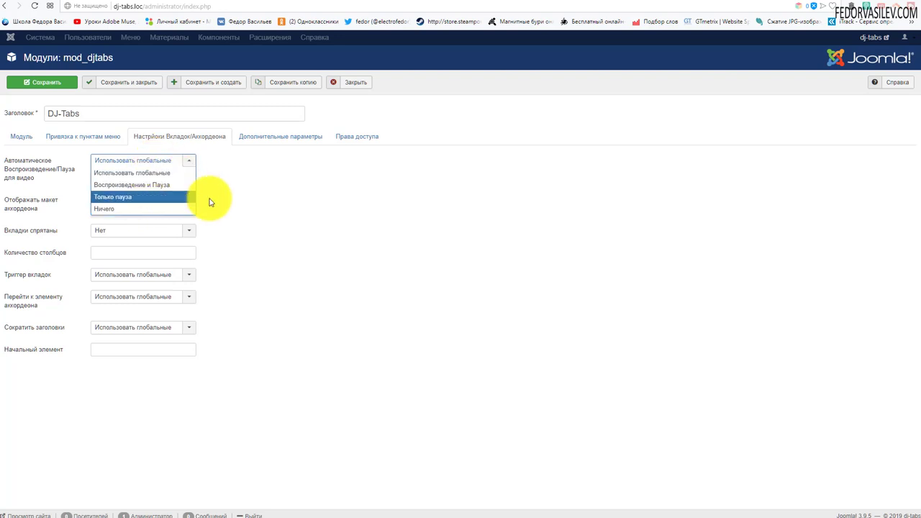
left_click(247, 184)
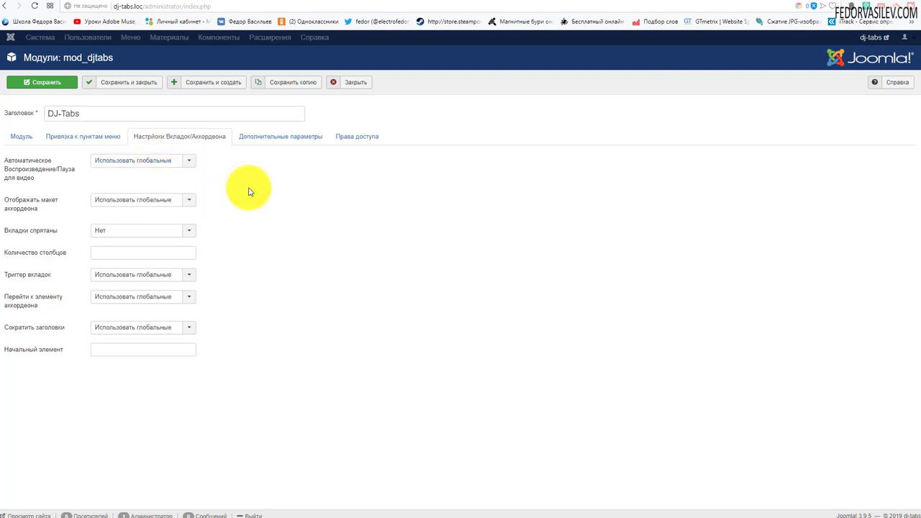
Set the module's accordion display to "Все свёрнуты" and save the module.
left_click(173, 201)
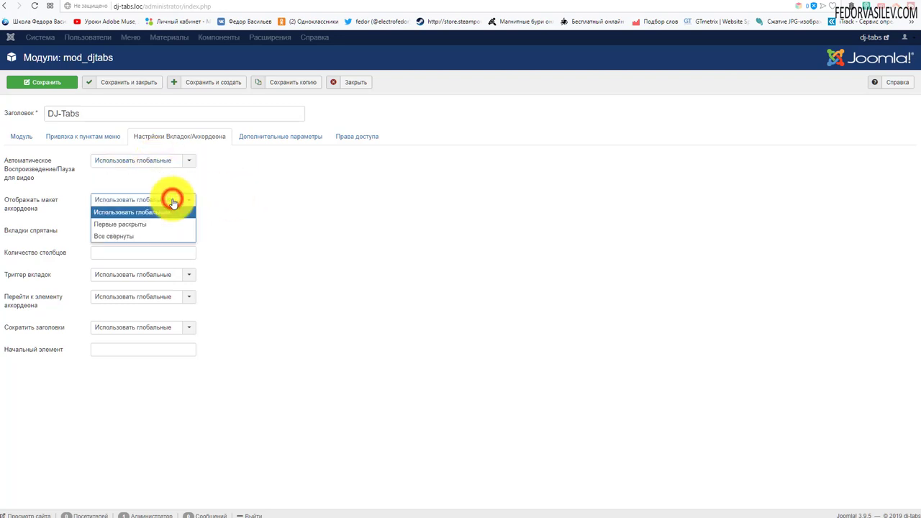
left_click(161, 237)
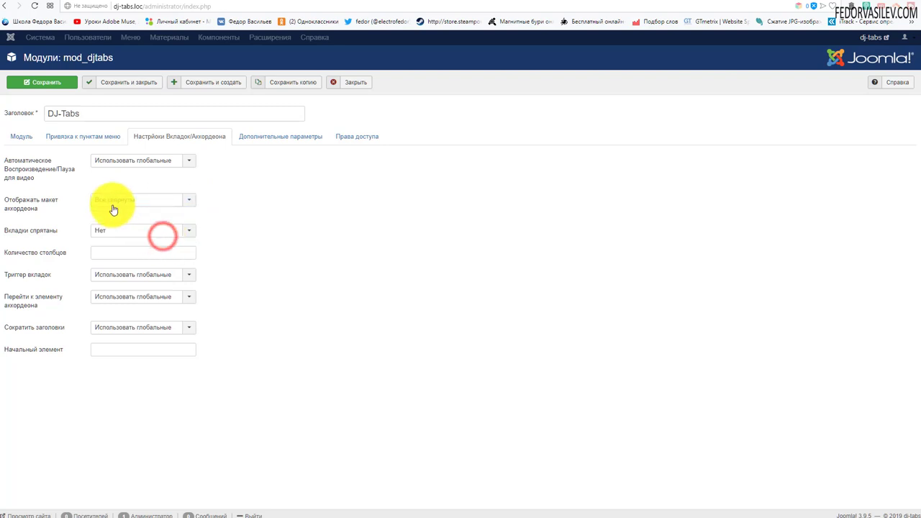
left_click(54, 83)
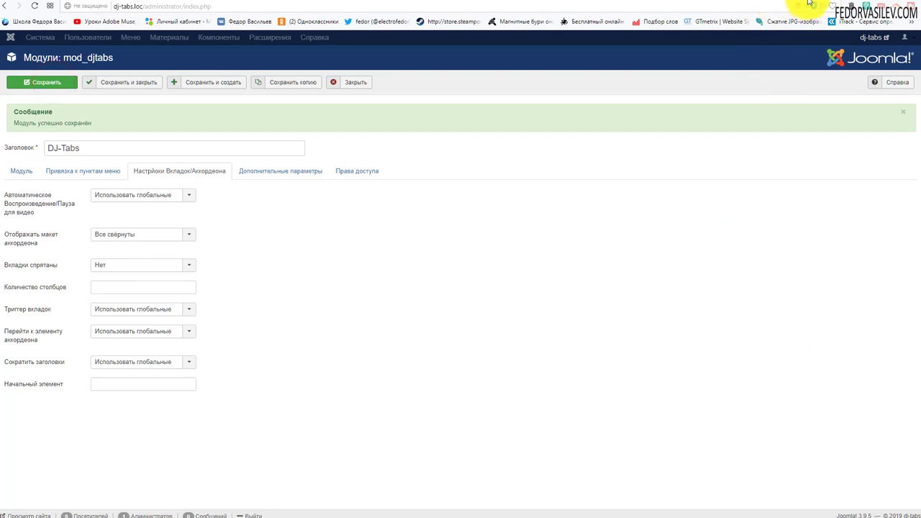
Reload the site page and check the module by switching between the "статья 2" and "Описание" tabs.
key("ctrl+Tab")
left_click(36, 5)
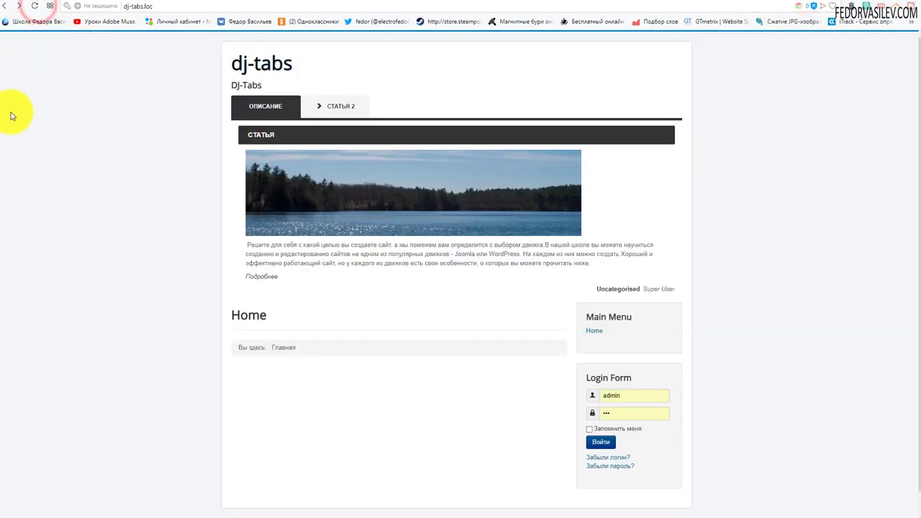
left_click(327, 107)
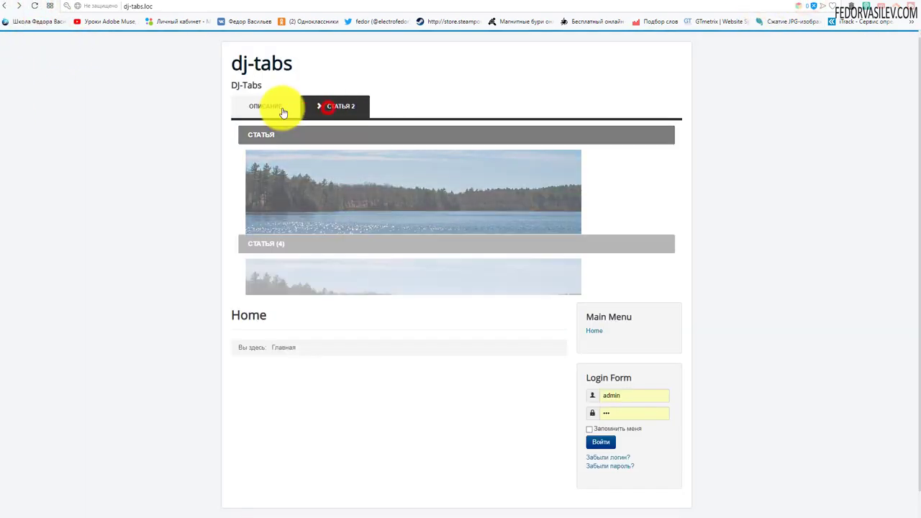
left_click(272, 108)
Change the DJ-Tabs module's layout to "Аккордеон" in the administration and save it.
key("ctrl+Tab")
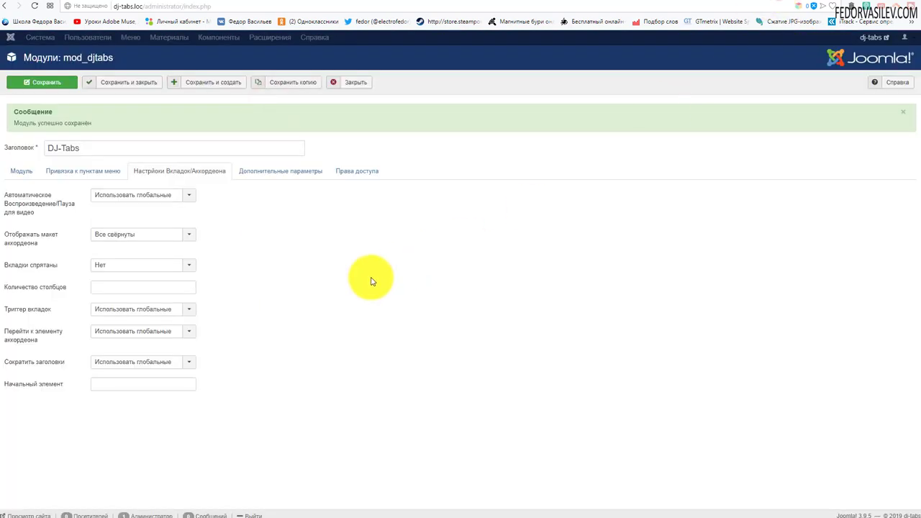
left_click(27, 172)
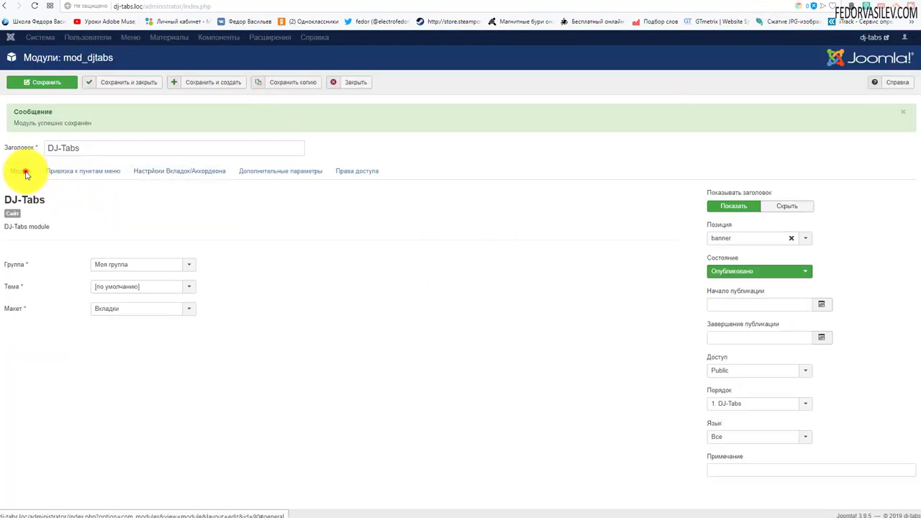
left_click(136, 309)
left_click(124, 333)
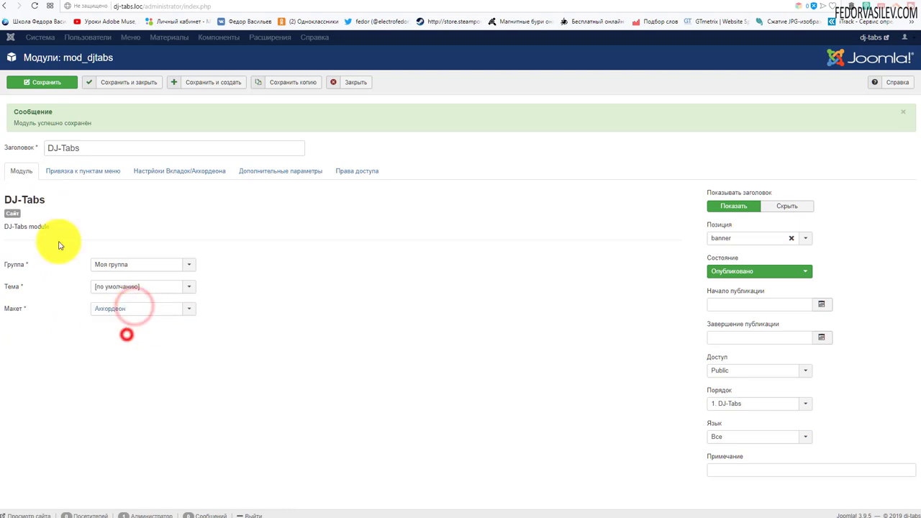
left_click(51, 82)
Check the accordion on the reloaded site page by expanding and collapsing the "Описание" and "статья 2" sections.
left_click(791, 3)
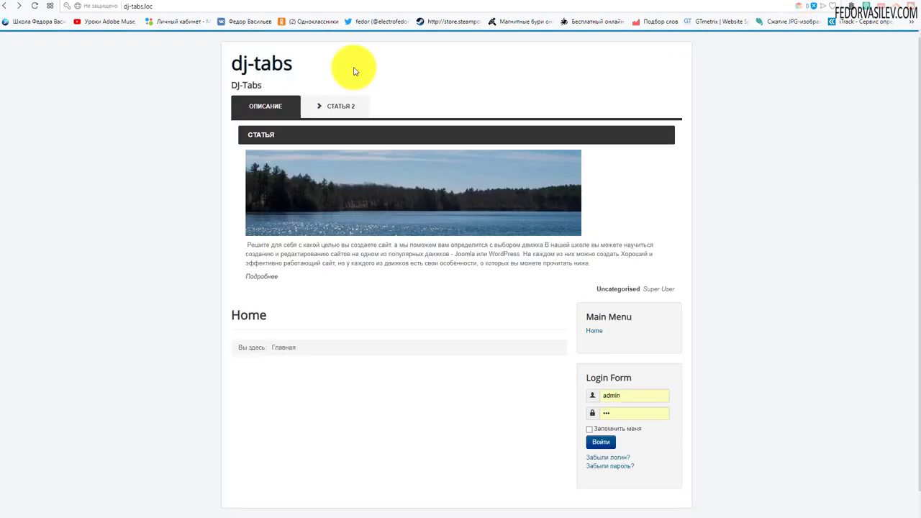
left_click(34, 9)
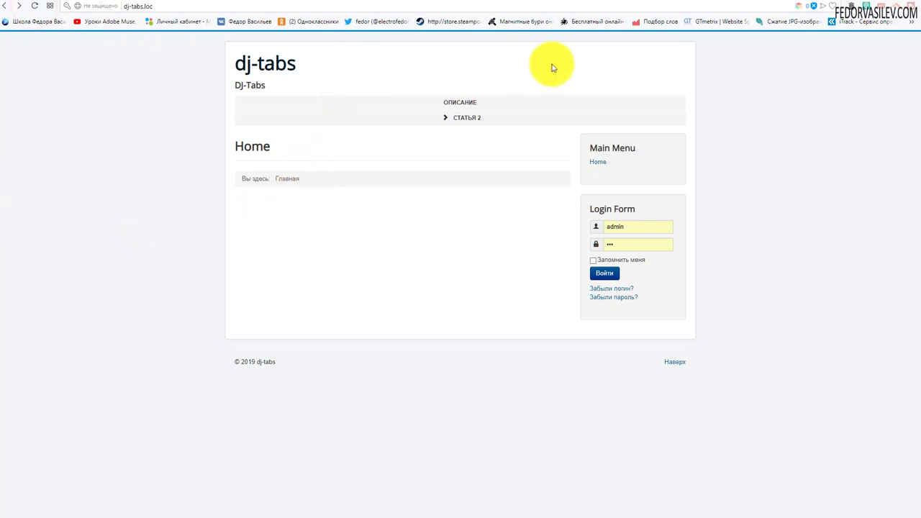
left_click(461, 104)
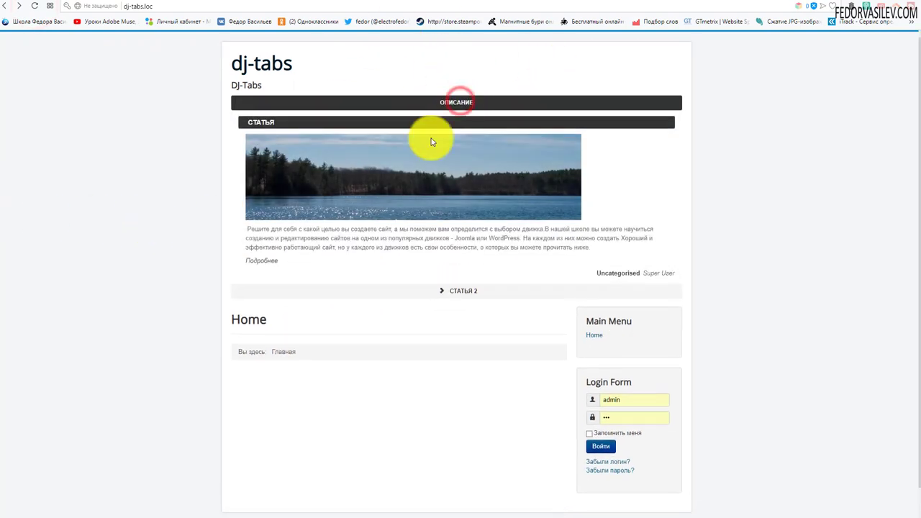
left_click(462, 105)
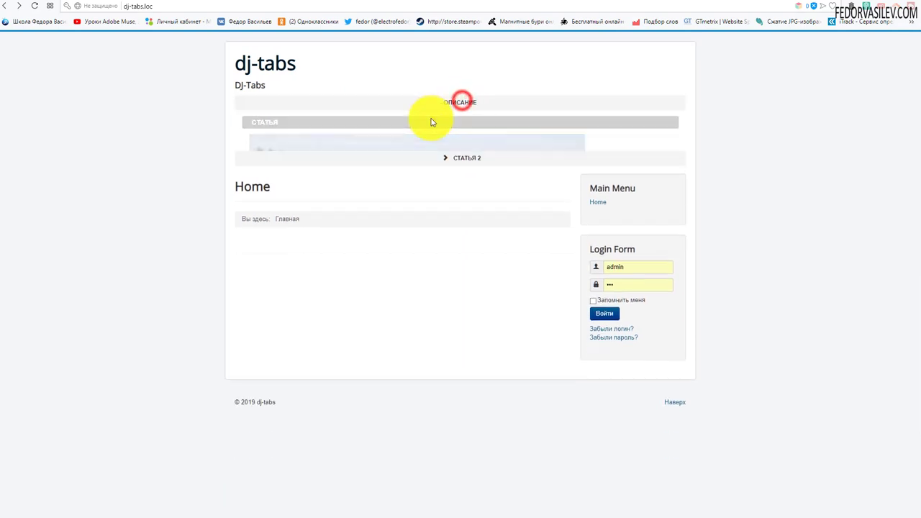
left_click(454, 118)
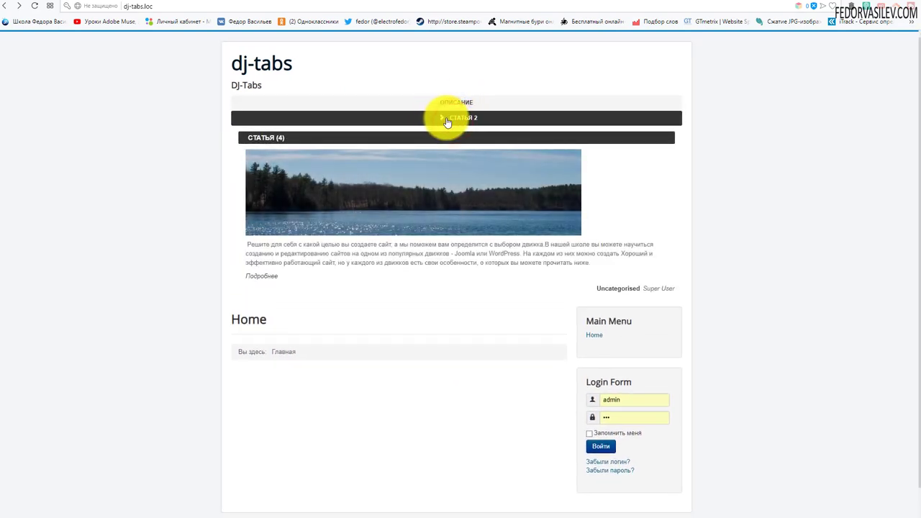
left_click(461, 107)
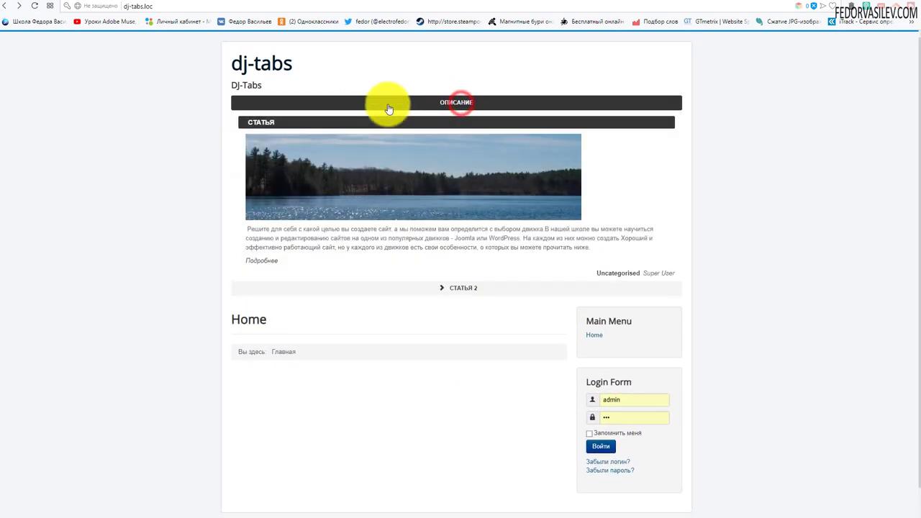
left_click(451, 104)
In the module's tab/accordion settings, set the accordion display to "Первые раскрыты" and "Вкладки спрятаны" to "Да".
key("ctrl+Tab")
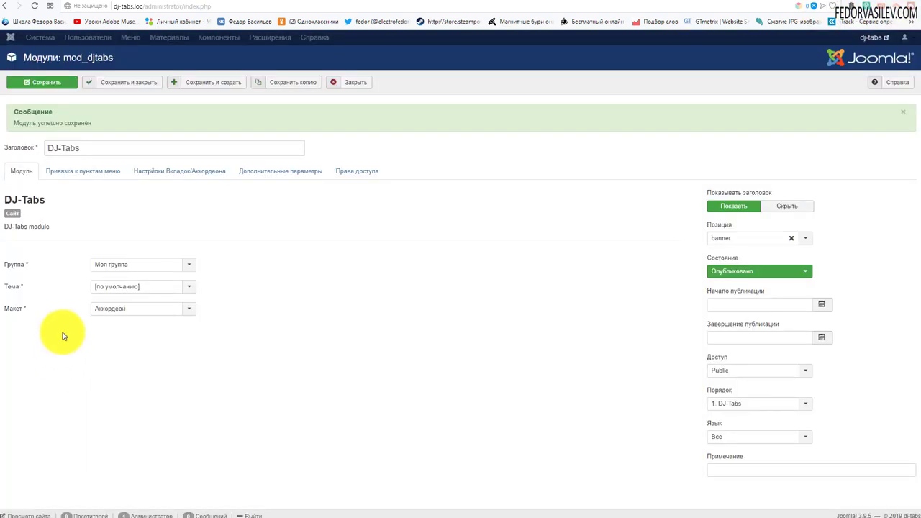
left_click(115, 308)
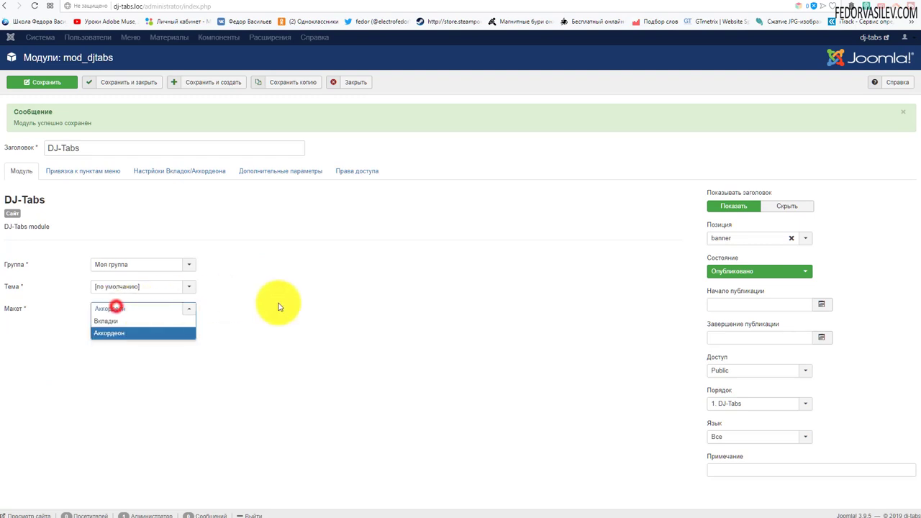
left_click(279, 306)
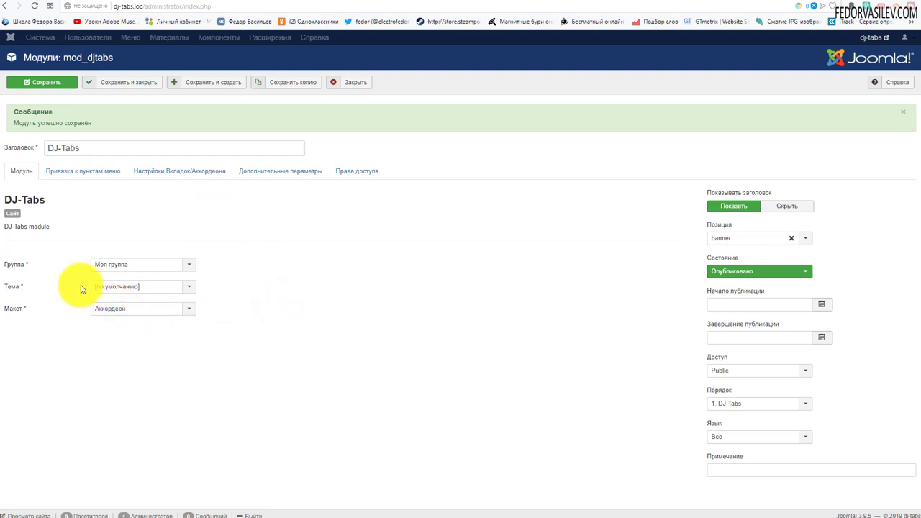
left_click(171, 175)
left_click(128, 238)
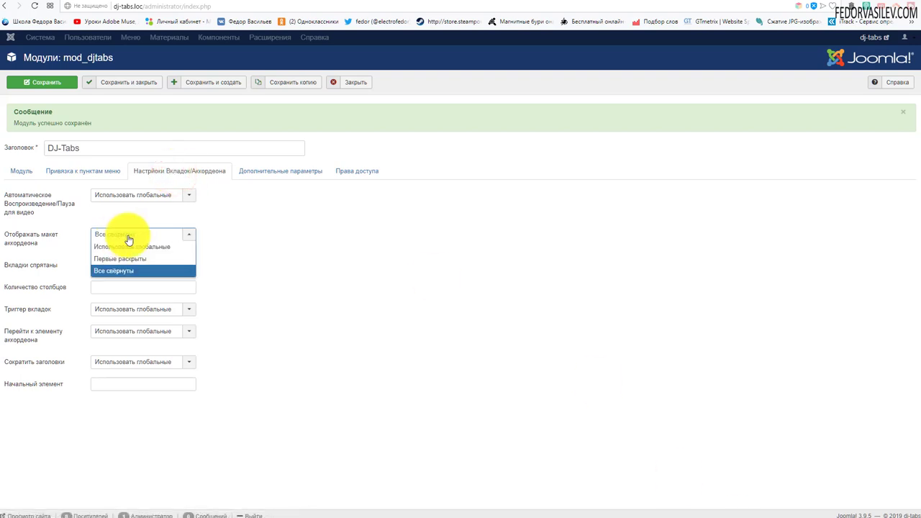
left_click(147, 260)
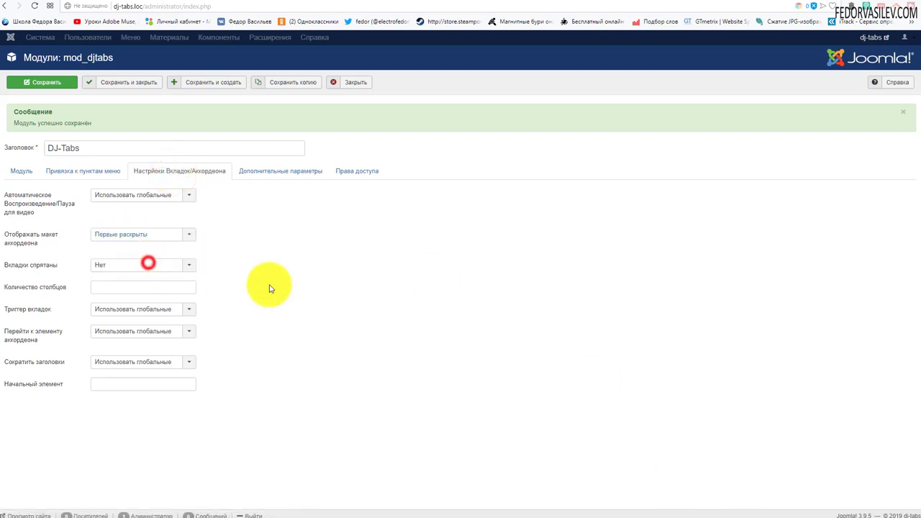
mouse_move(49, 272)
left_click(131, 266)
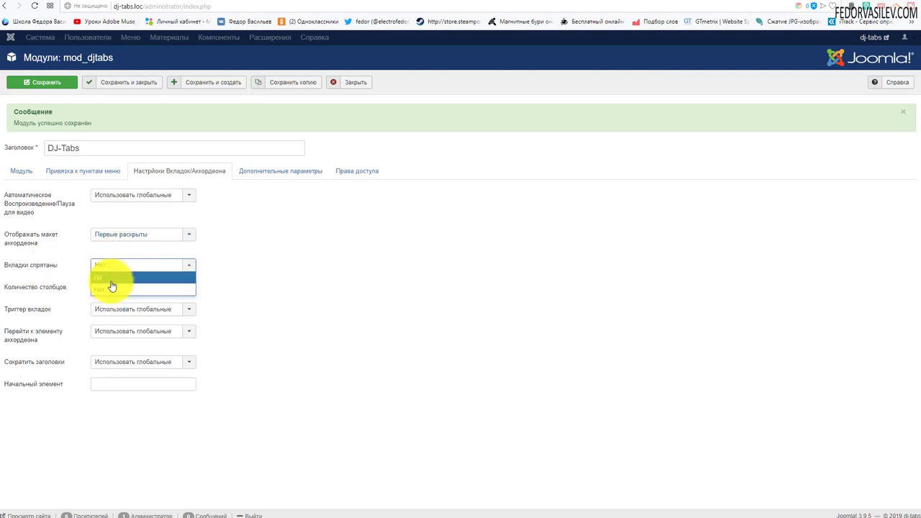
left_click(111, 283)
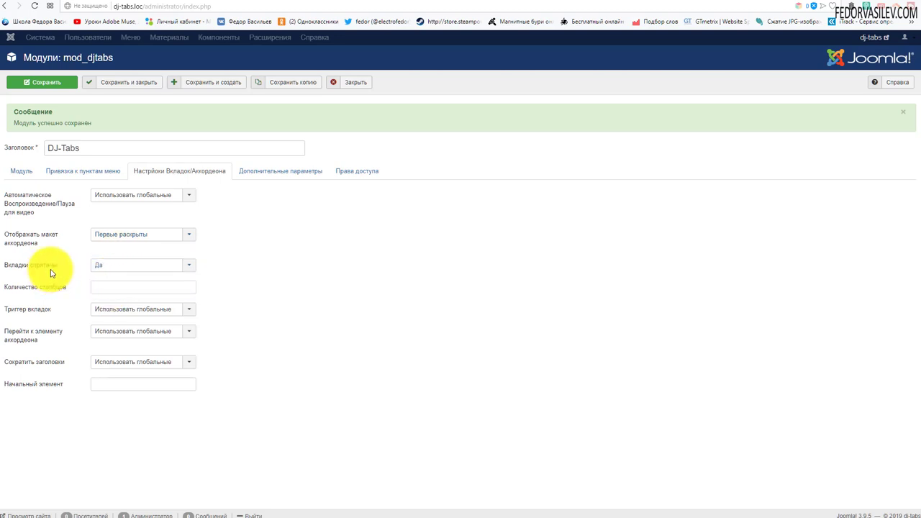
Set the module's layout to "Вкладки" and save the module.
left_click(22, 176)
left_click(127, 309)
left_click(126, 321)
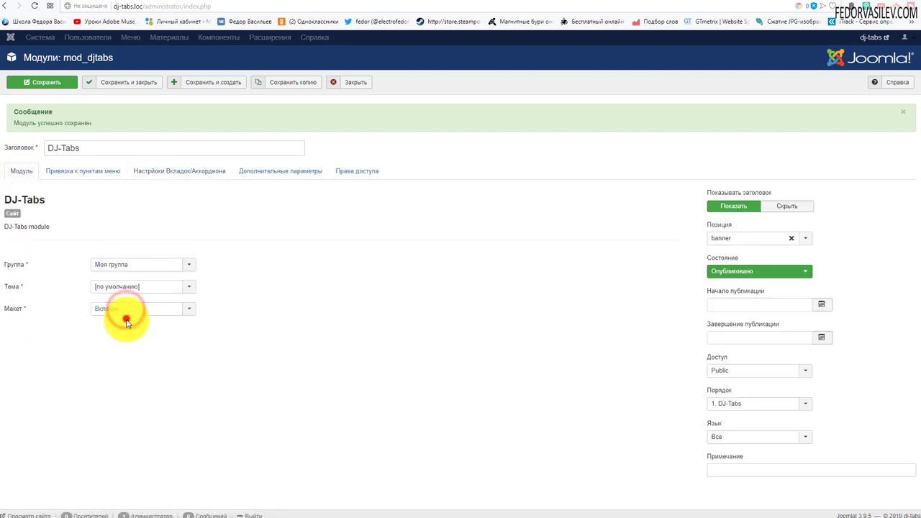
left_click(46, 83)
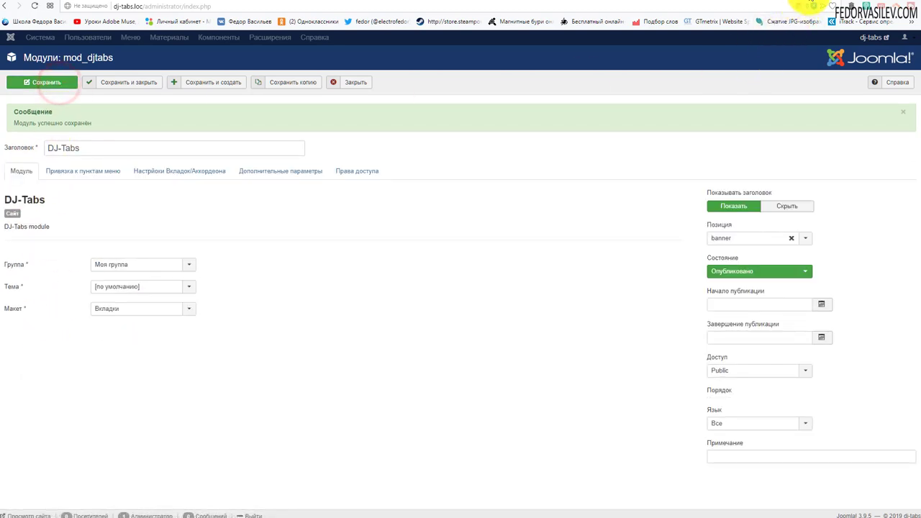
Reload the site page and check how the module displays with its tabs hidden.
left_click(809, 6)
left_click(35, 5)
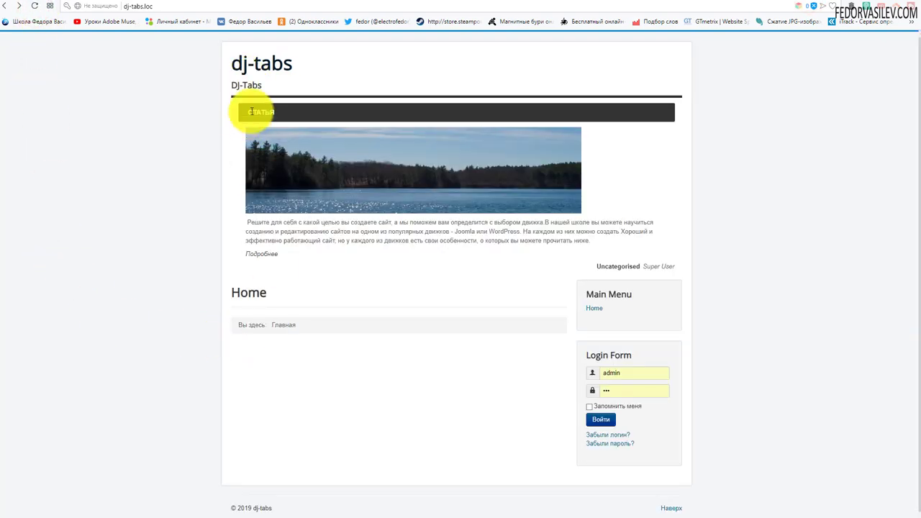
left_click(321, 107)
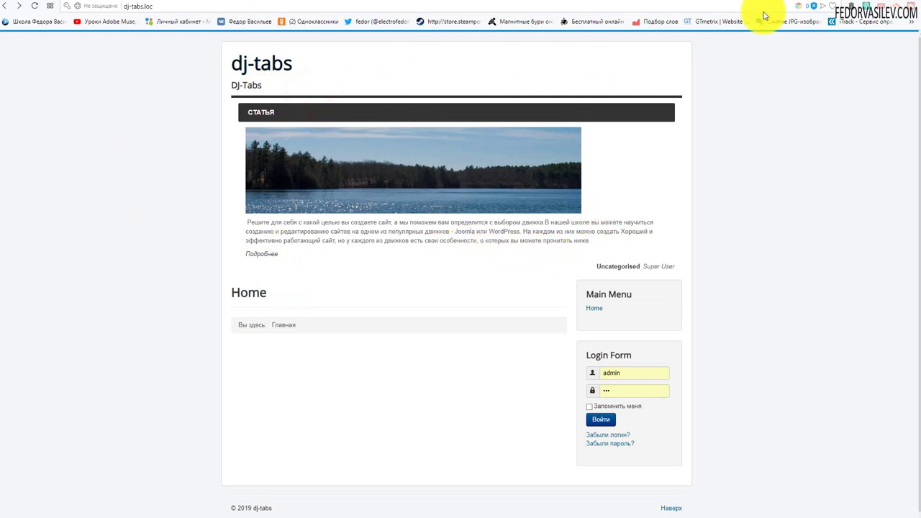
left_click(255, 84)
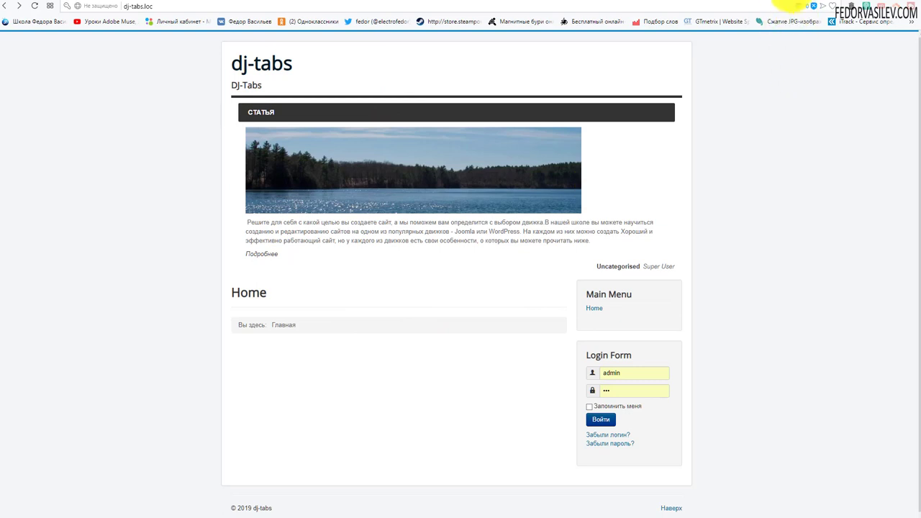
In the DJ-Tabs module's tab/accordion settings, set "Вкладки спрятаны" to "Нет" and save the module.
key("ctrl+Tab")
left_click(261, 173)
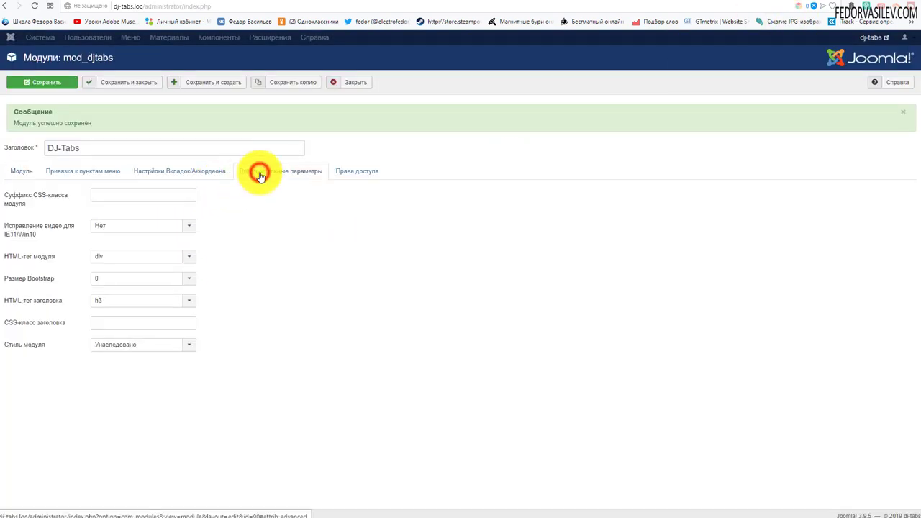
left_click(182, 171)
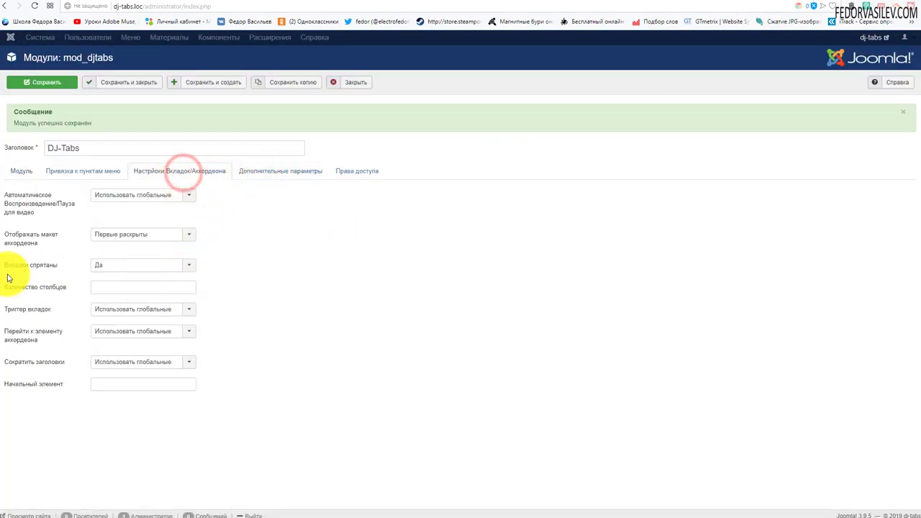
left_click(126, 265)
left_click(115, 288)
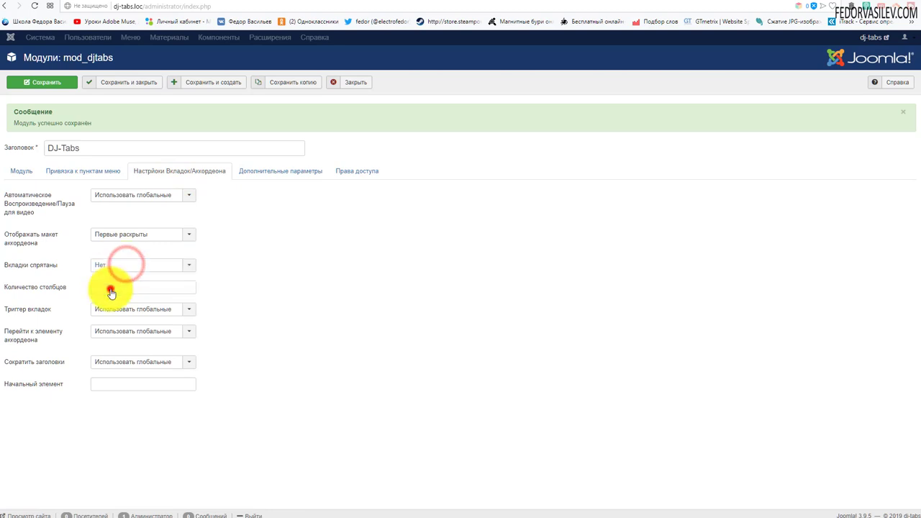
left_click(47, 82)
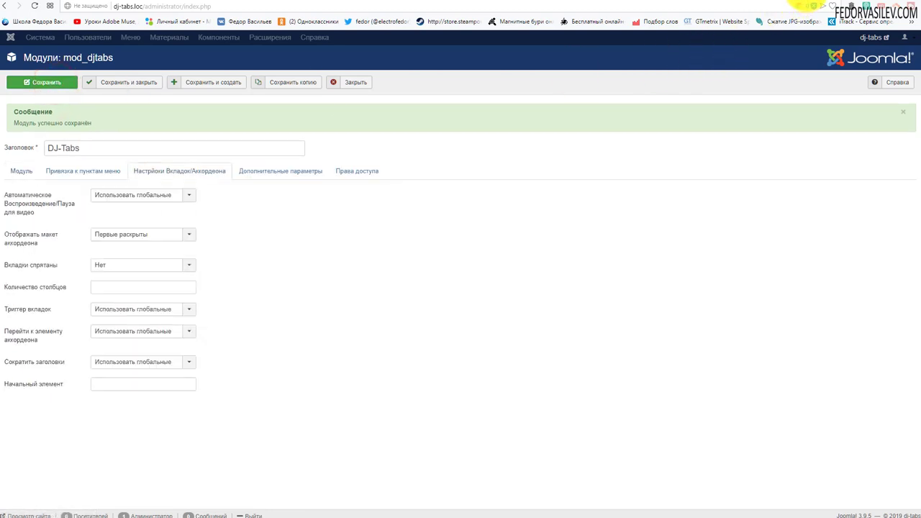
Reload the site page and check the tabs by switching to "статья 2" and back to "Описание".
key("ctrl+Tab")
left_click(36, 7)
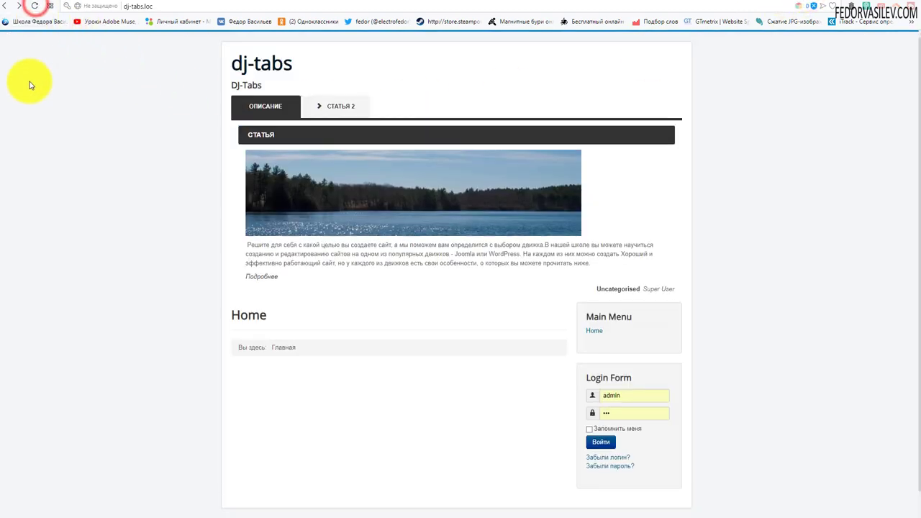
left_click(341, 103)
left_click(254, 104)
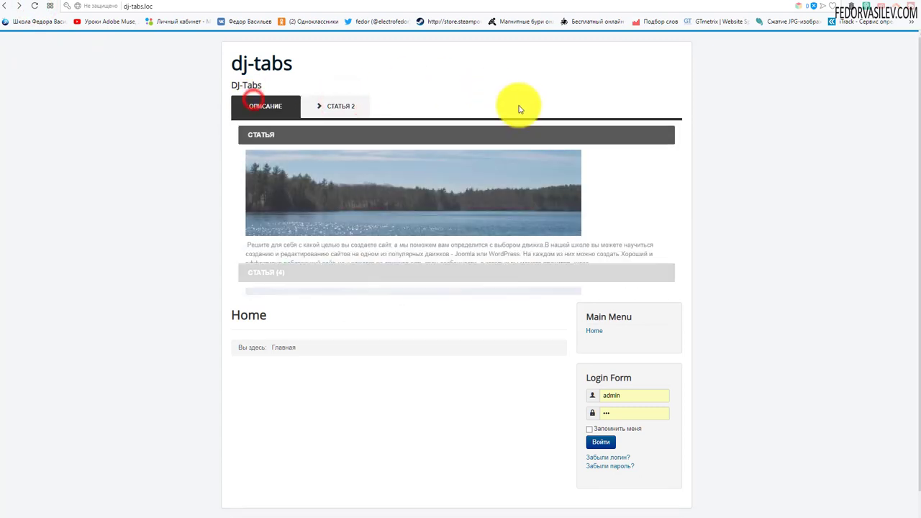
Set the module's "Триггер вкладок" to "Наведение" and save the module.
key("ctrl+Tab")
mouse_move(50, 295)
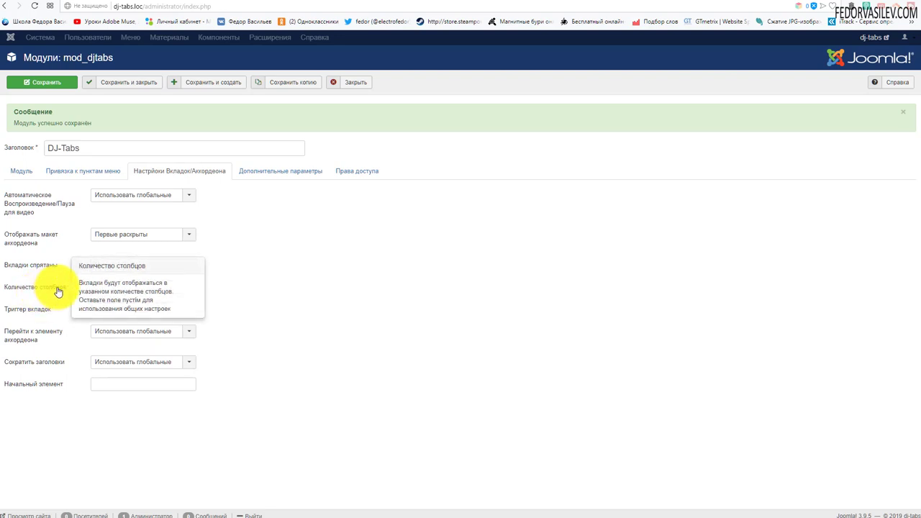
mouse_move(17, 314)
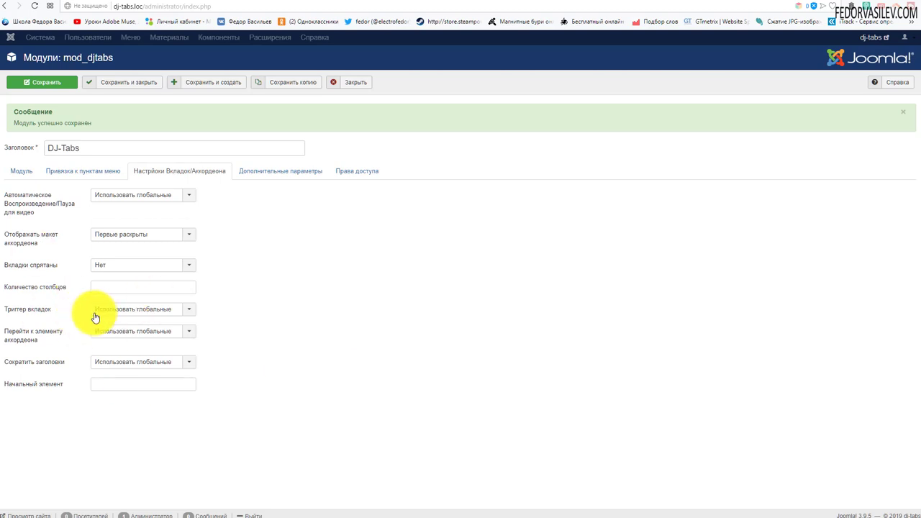
left_click(182, 314)
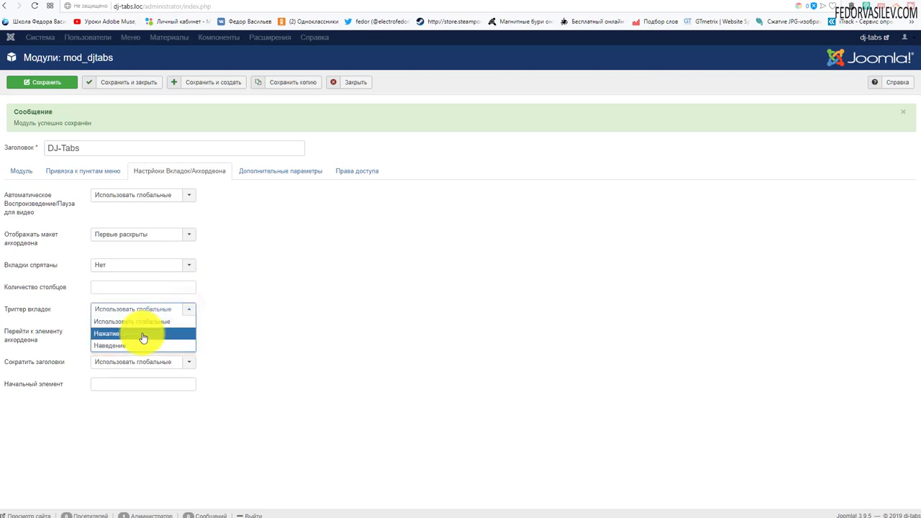
left_click(124, 346)
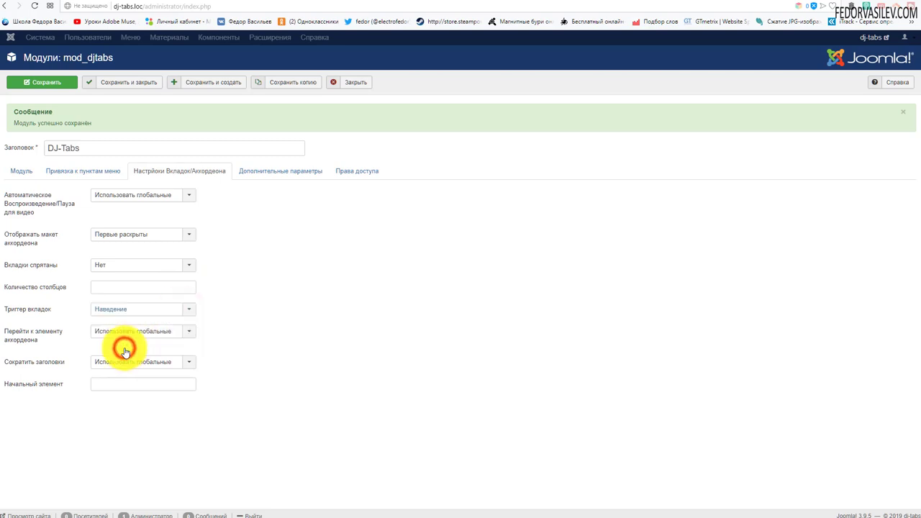
left_click(60, 83)
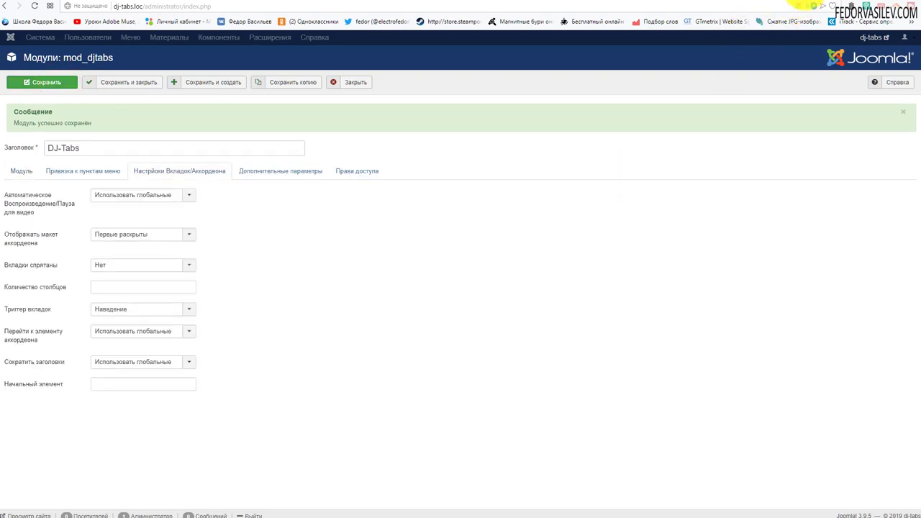
Reload the site page and check that the "Описание" and "статья 2" tabs switch when pointed at.
key("ctrl+Tab")
left_click(31, 6)
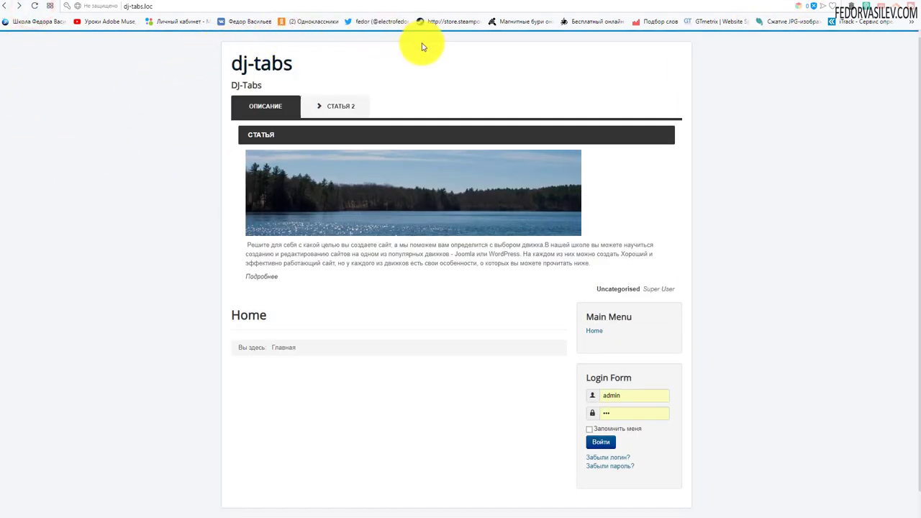
mouse_move(338, 110)
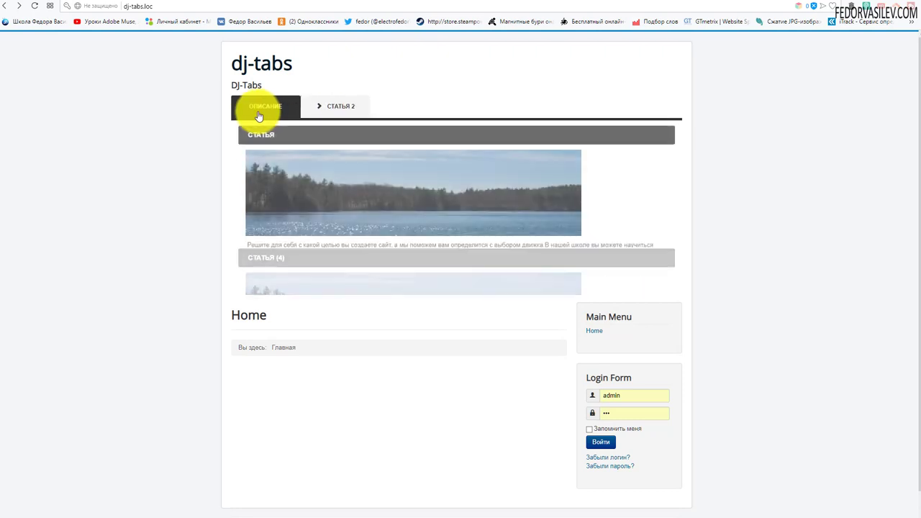
Examine the module's "Перейти к элементу аккордеона", "Сократить заголовки" and "Начальный элемент" settings, and compare them with the tabs on the site page.
key("ctrl+Tab")
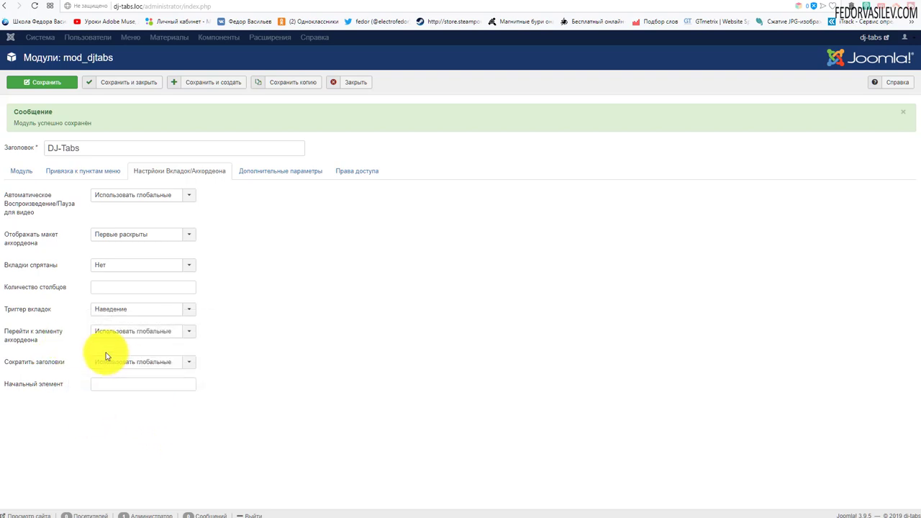
mouse_move(38, 337)
left_click(144, 339)
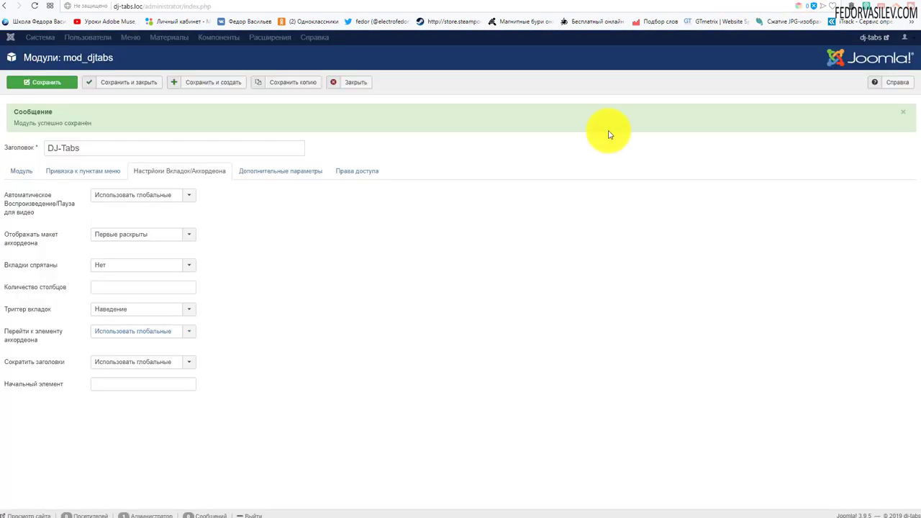
left_click(148, 332)
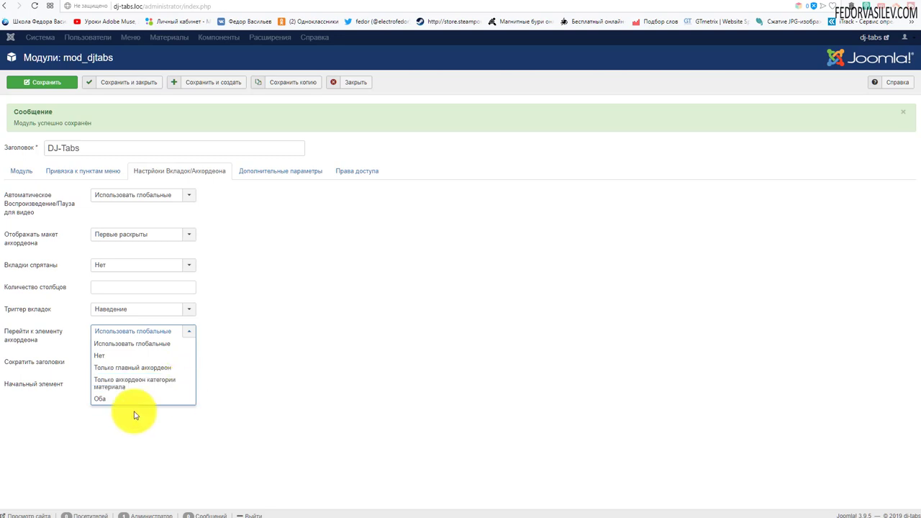
left_click(336, 341)
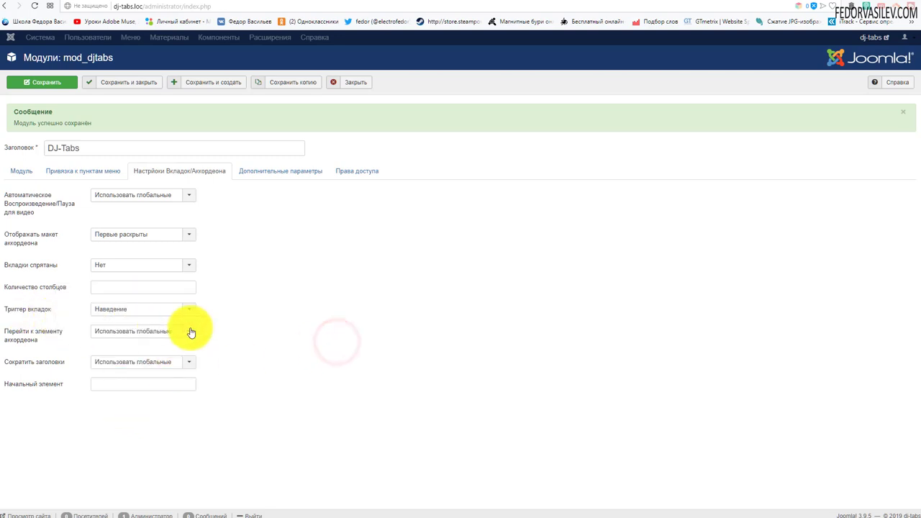
left_click(11, 370)
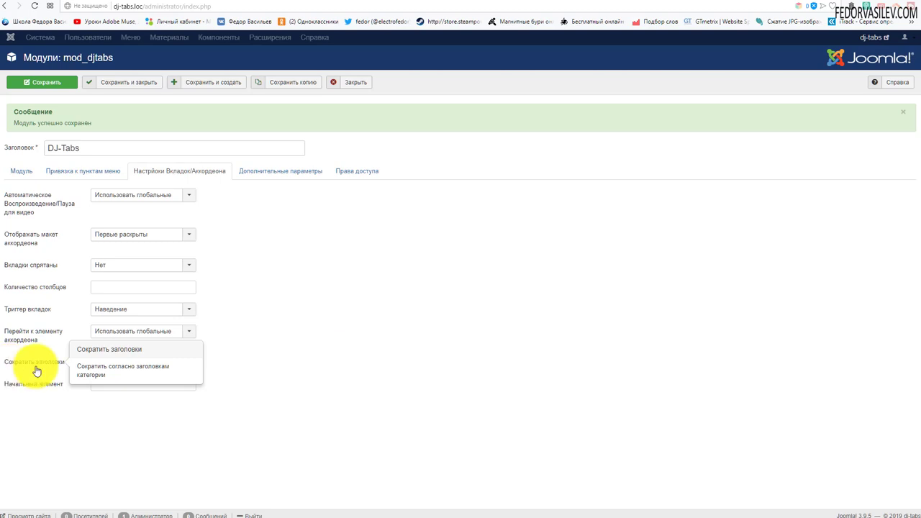
left_click(182, 367)
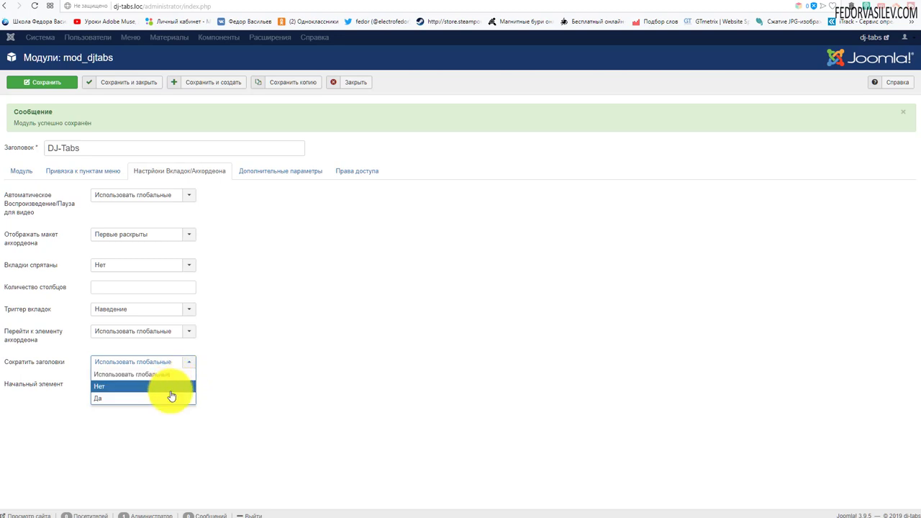
left_click(411, 338)
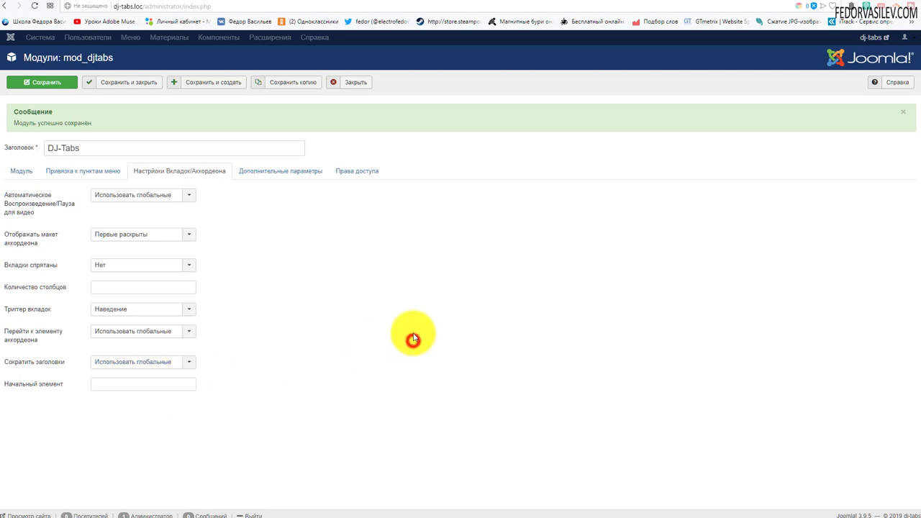
left_click(105, 366)
left_click(269, 349)
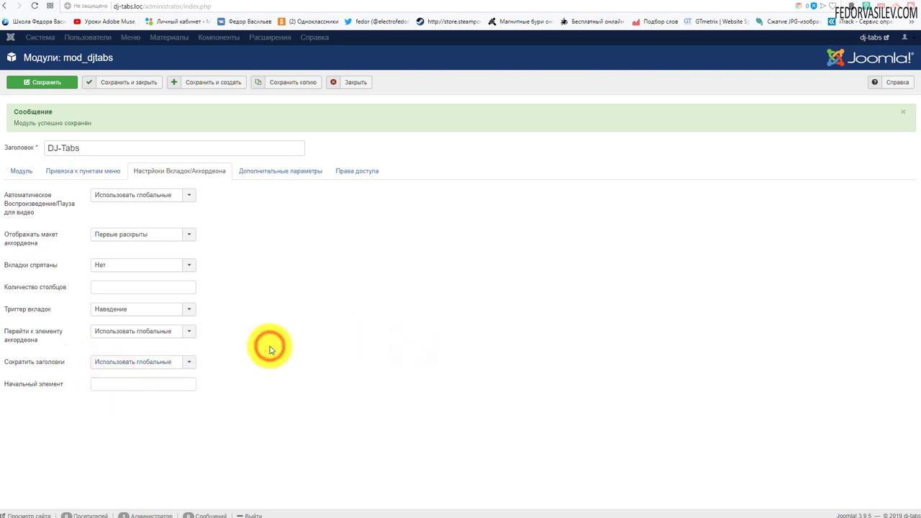
mouse_move(31, 386)
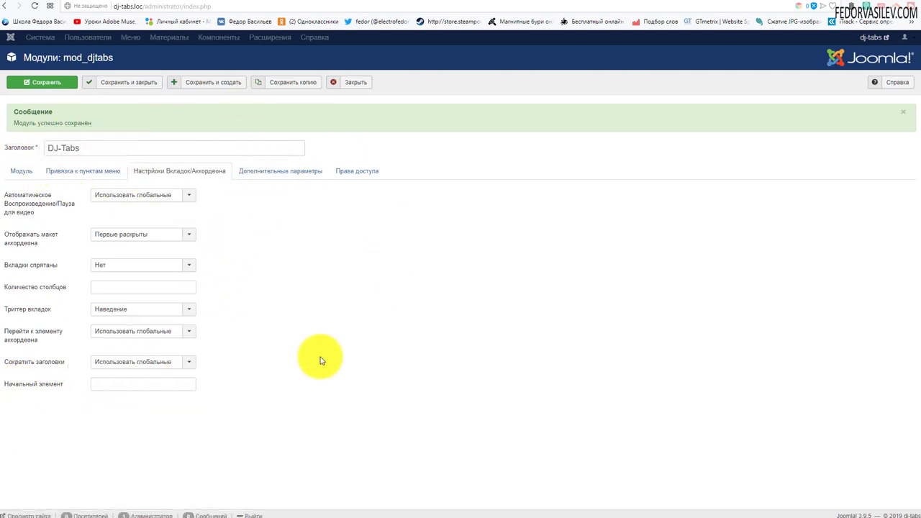
key("ctrl+Tab")
left_click(285, 106)
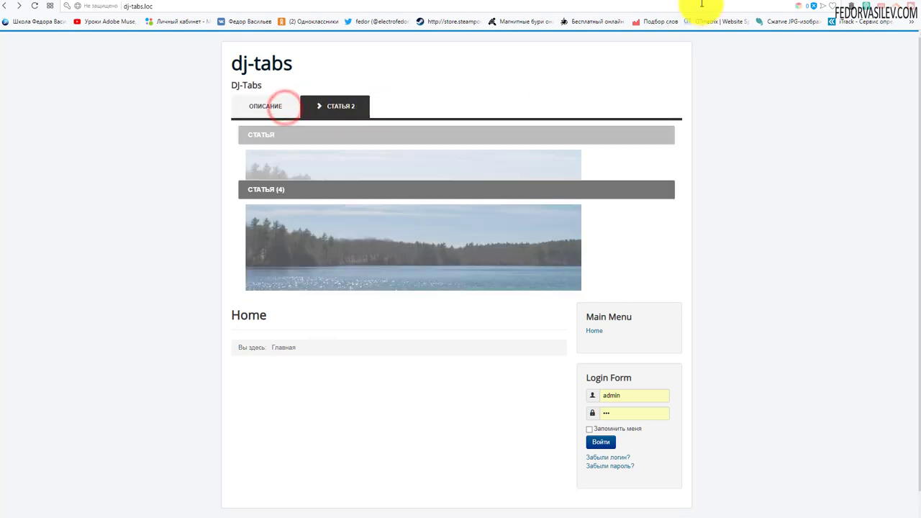
In the DJ-Tabs component, create a new item titled "статья-3" in the group "Моя группа".
key("ctrl+Tab")
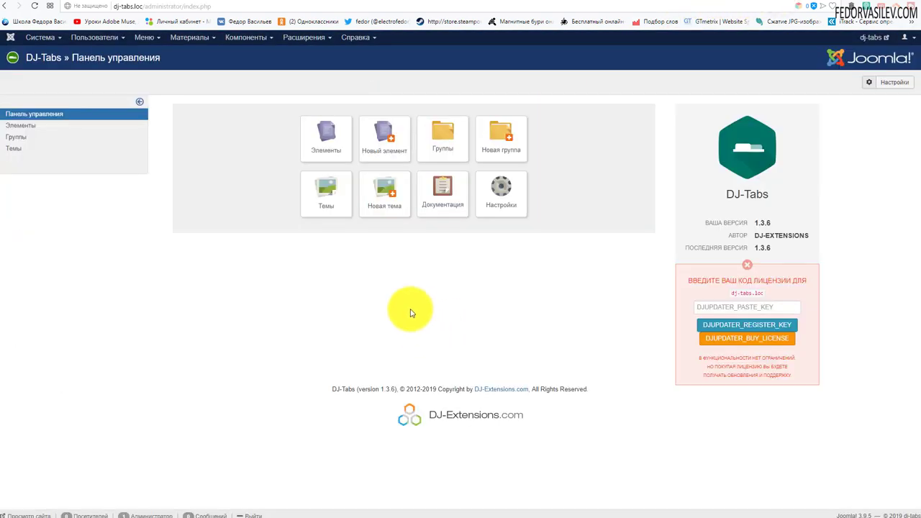
left_click(322, 147)
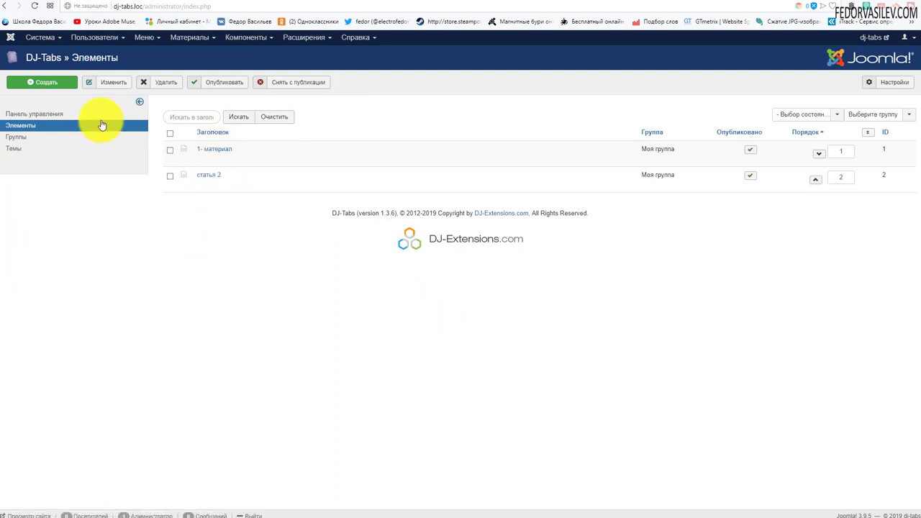
left_click(57, 82)
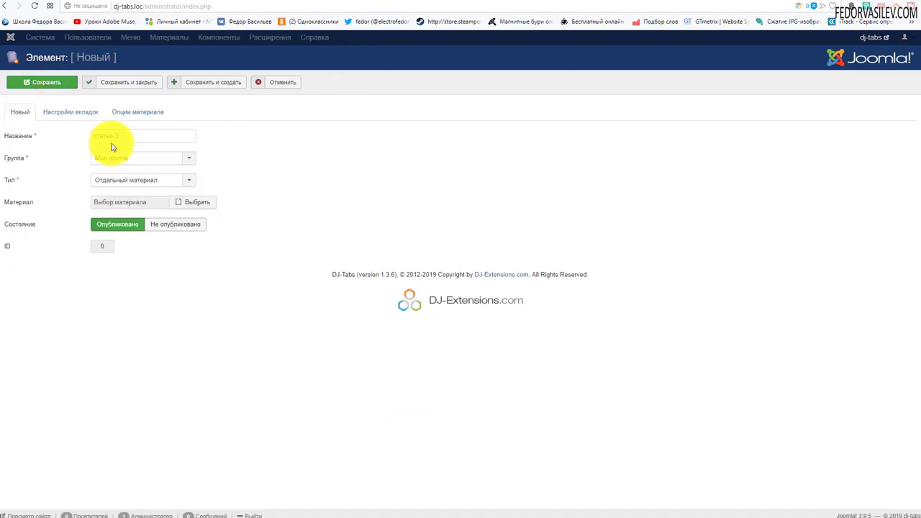
left_click(116, 157)
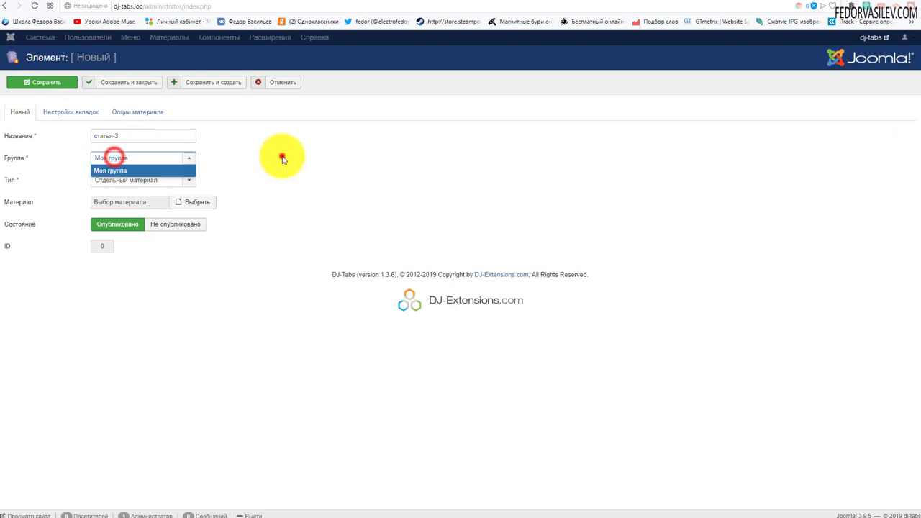
left_click(282, 157)
Set the new item's type to "Категория материала" and choose the category "Uncategorised".
left_click(160, 180)
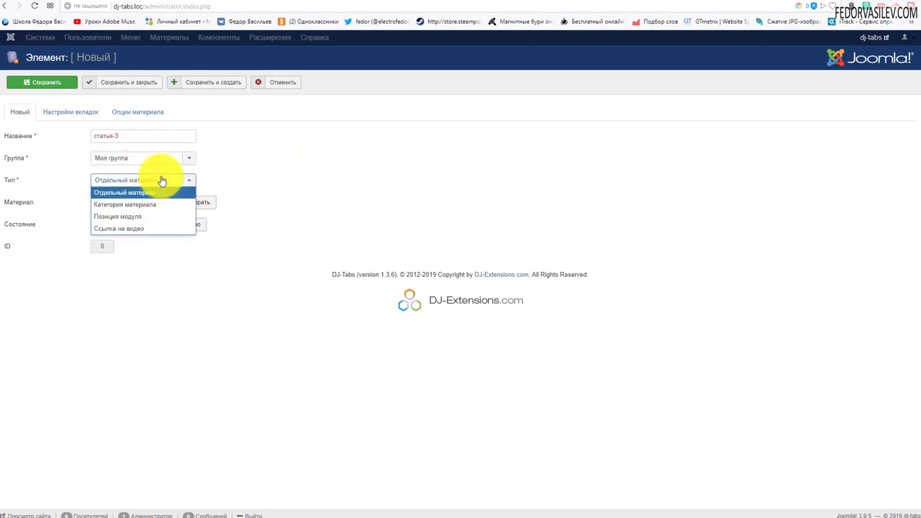
left_click(120, 209)
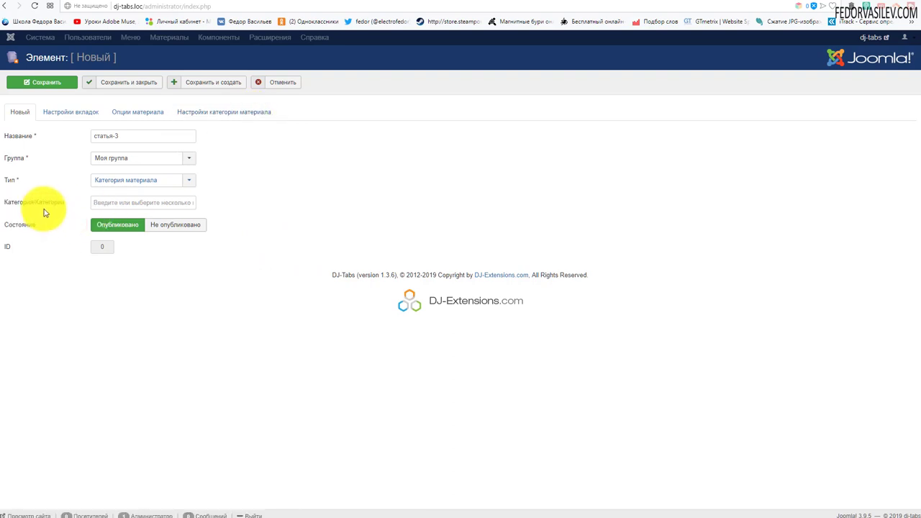
left_click(111, 203)
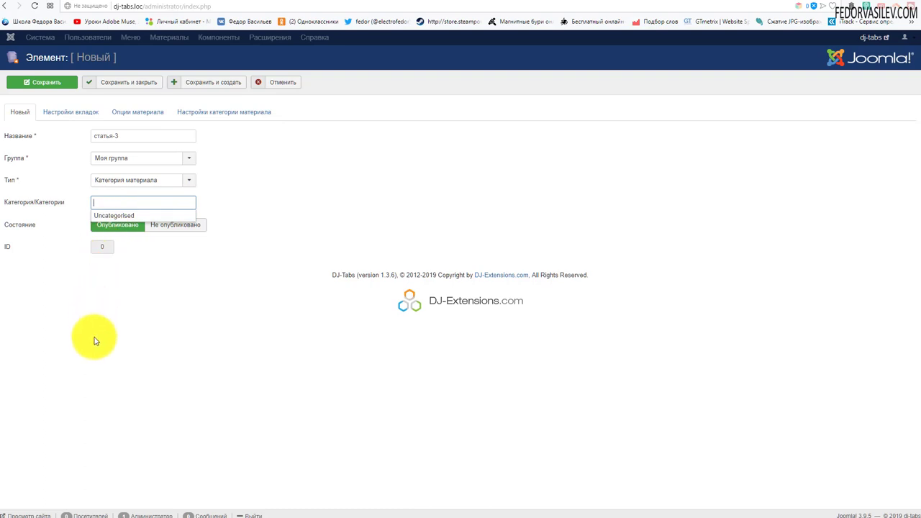
left_click(109, 216)
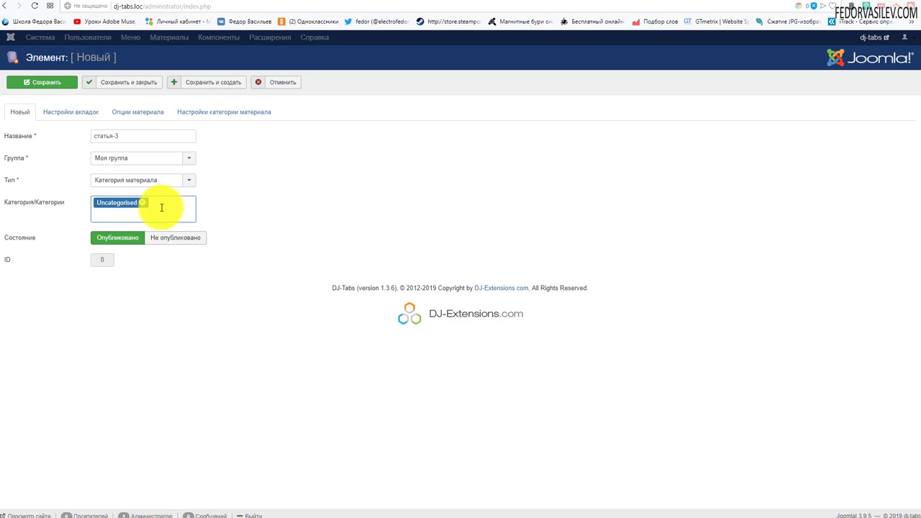
left_click(77, 223)
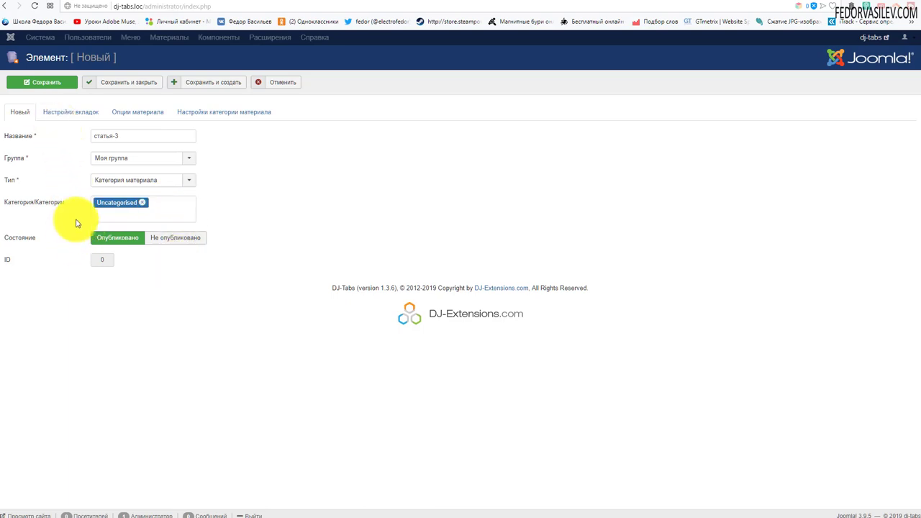
Examine the item's article category settings and the available options for "Отображение материалов".
left_click(229, 115)
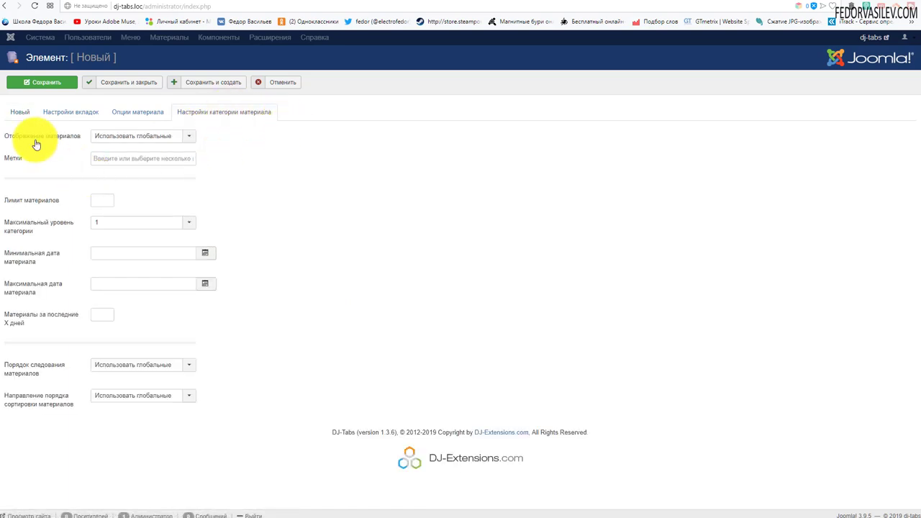
left_click(179, 137)
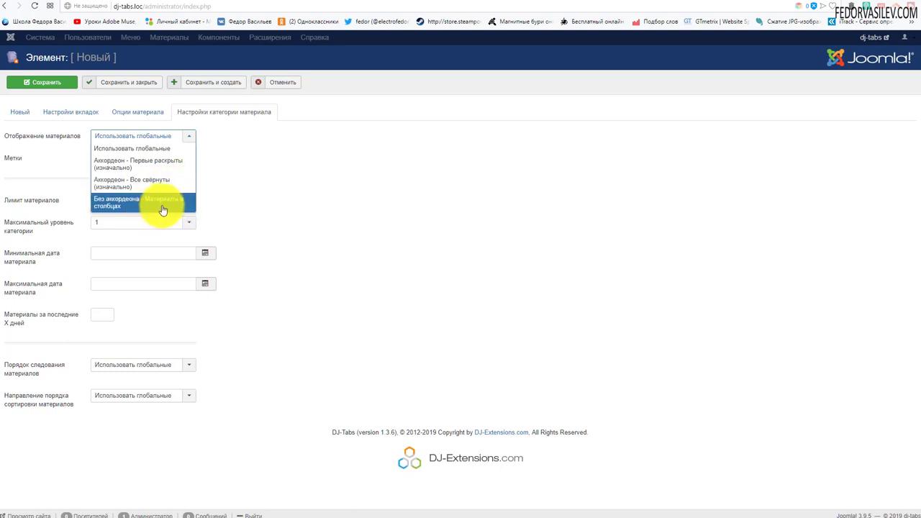
left_click(253, 170)
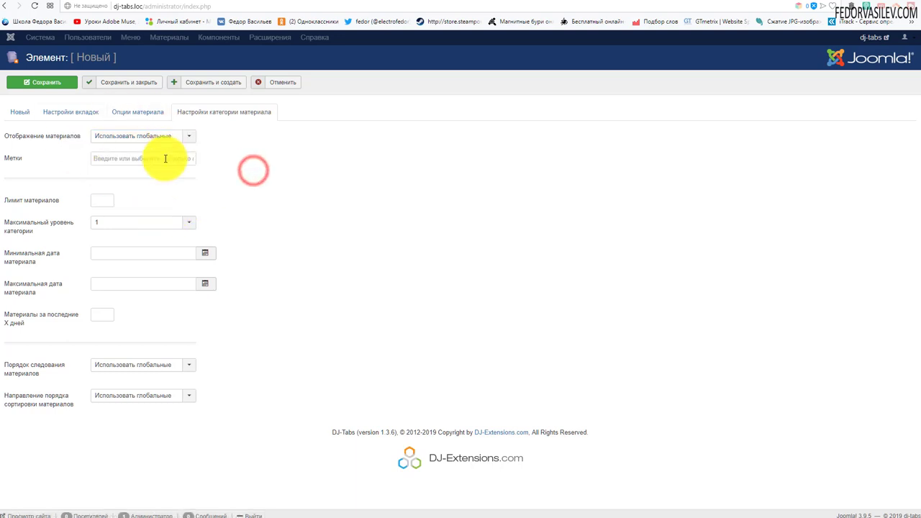
Examine the item's "Метки" and "Лимит материалов" settings in its article category options.
left_click(140, 156)
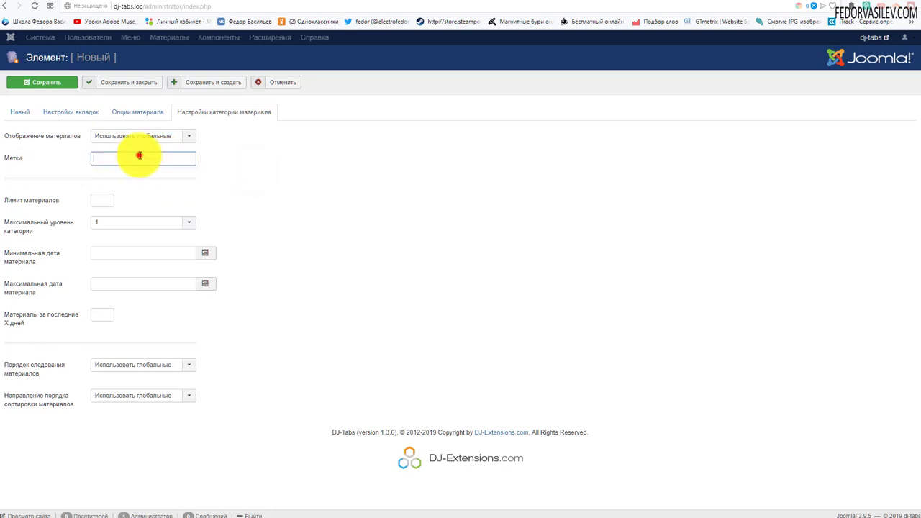
left_click(266, 171)
left_click(138, 159)
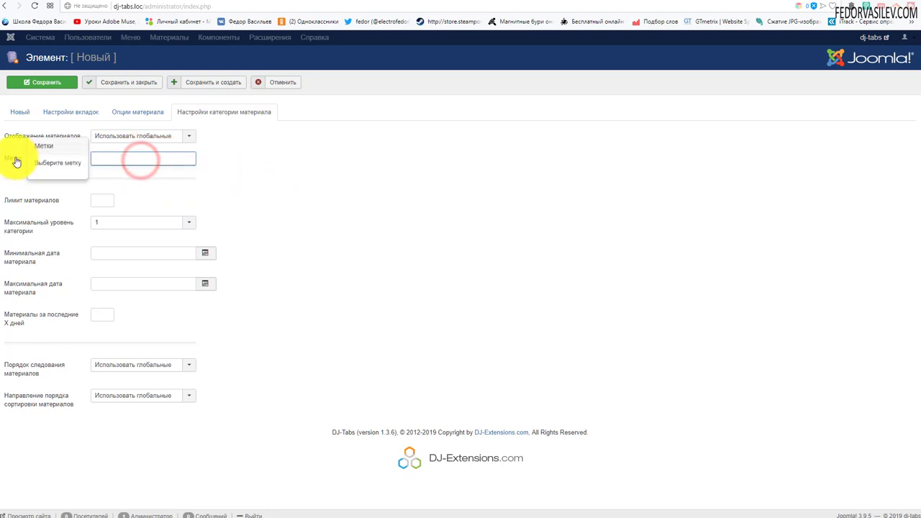
left_click(288, 165)
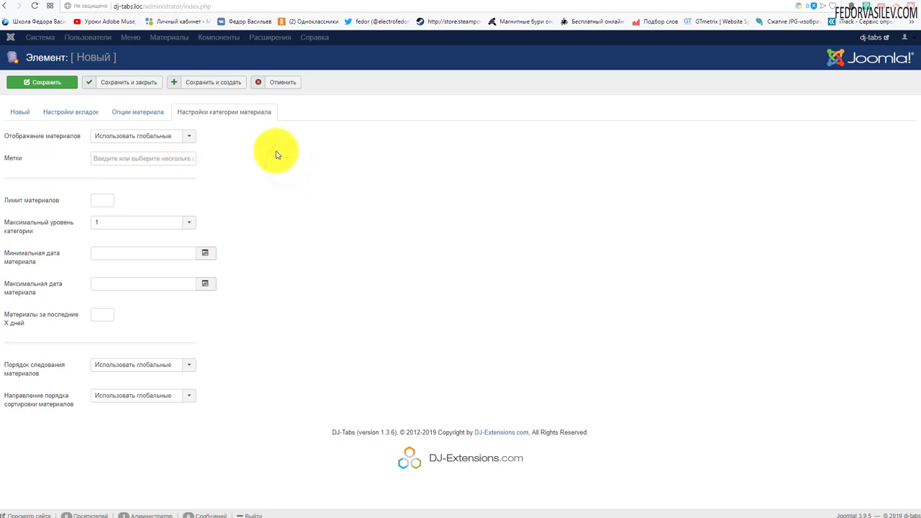
left_click(184, 161)
left_click(397, 172)
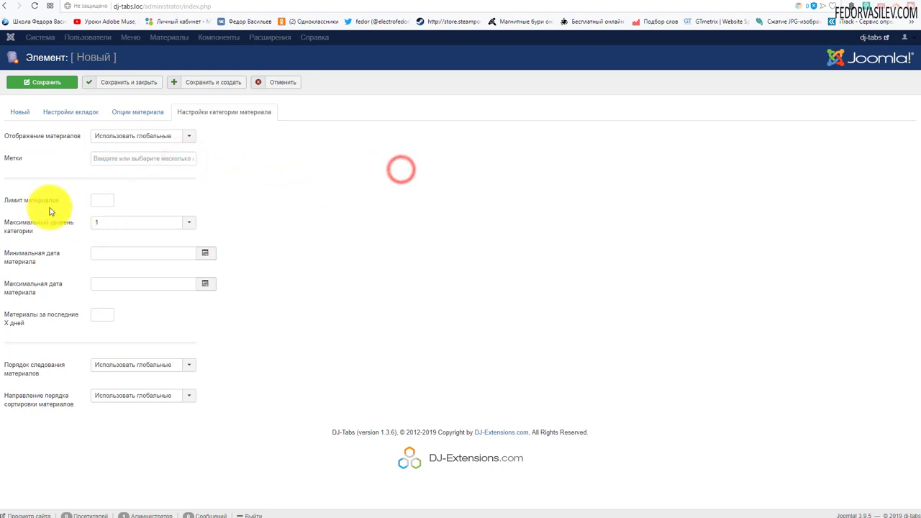
mouse_move(42, 203)
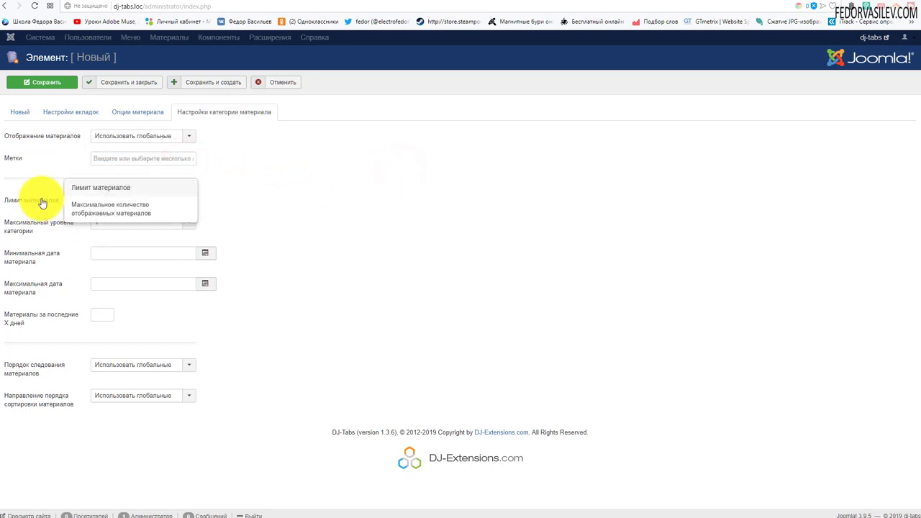
left_click(100, 200)
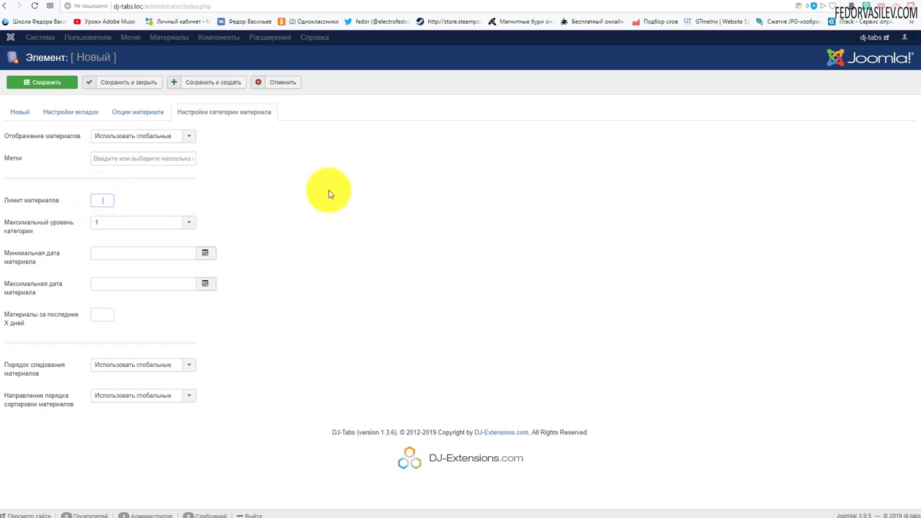
Examine the "Максимальный уровень категории" choices, the minimum and maximum article dates, and the "Материалы за последние X дней" setting.
left_click(188, 224)
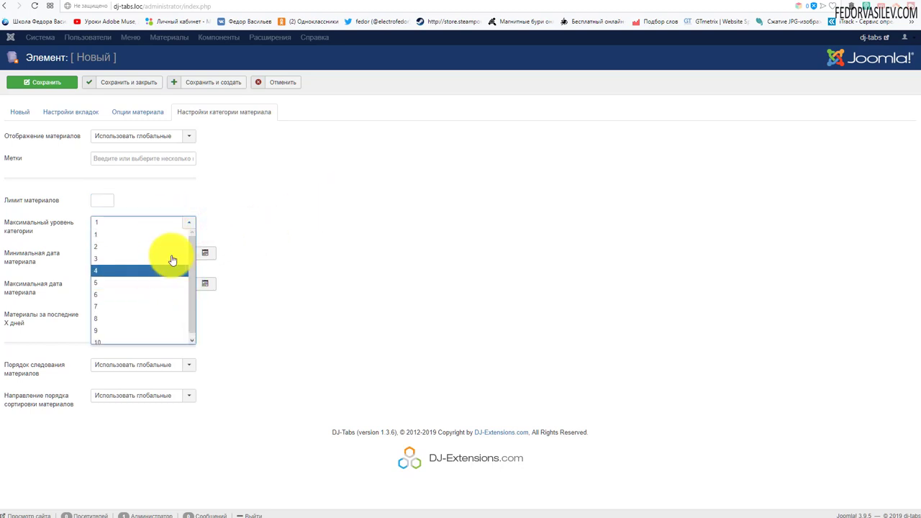
left_click(278, 206)
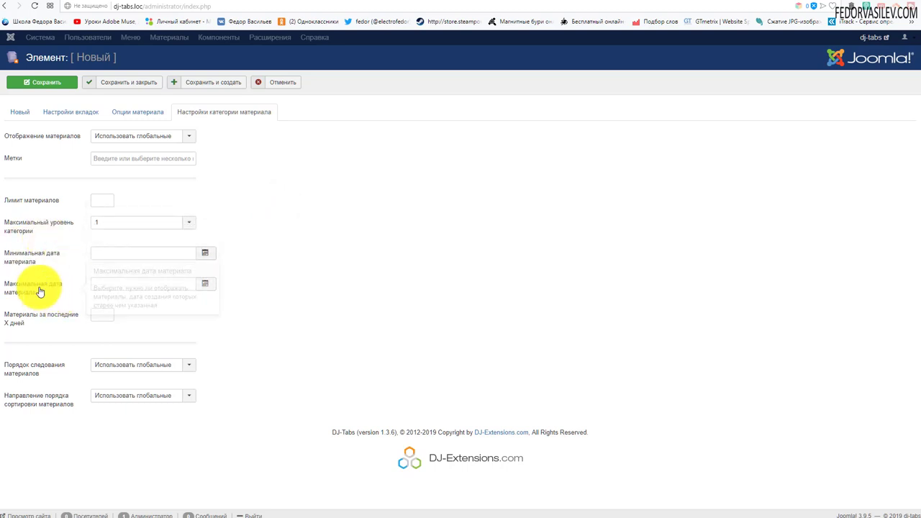
mouse_move(59, 268)
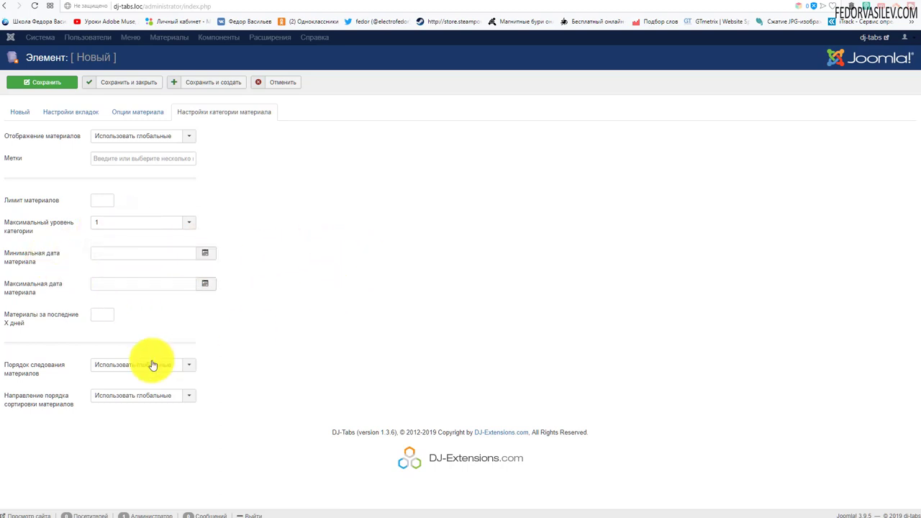
mouse_move(45, 321)
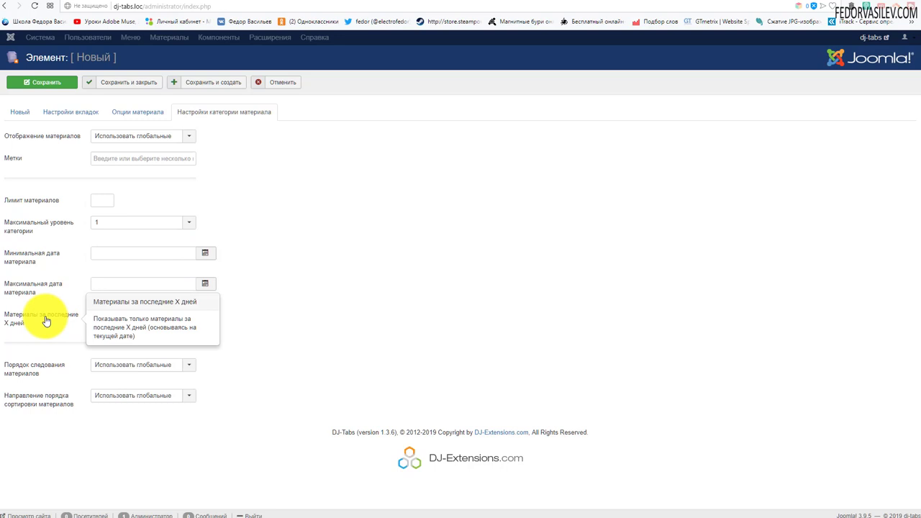
left_click(101, 314)
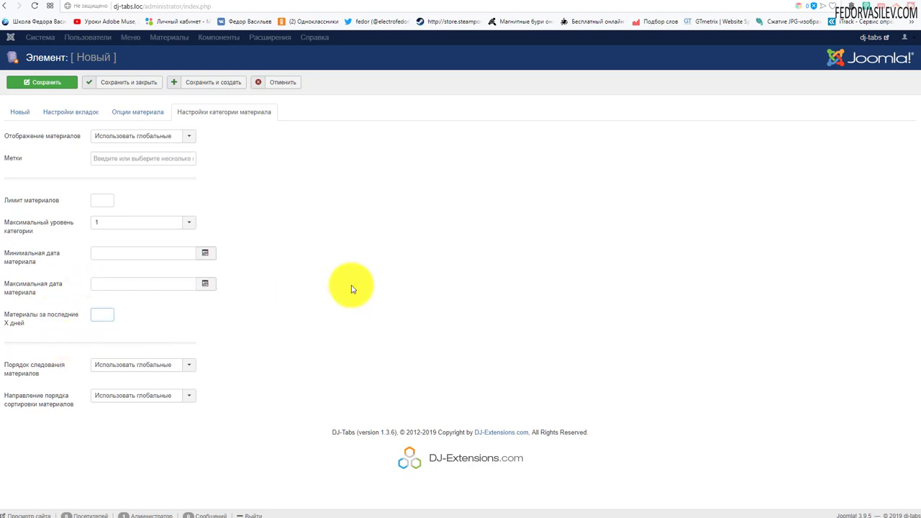
Examine the available options for "Порядок следования материалов" and "Направление порядка сортировки материалов".
left_click(167, 367)
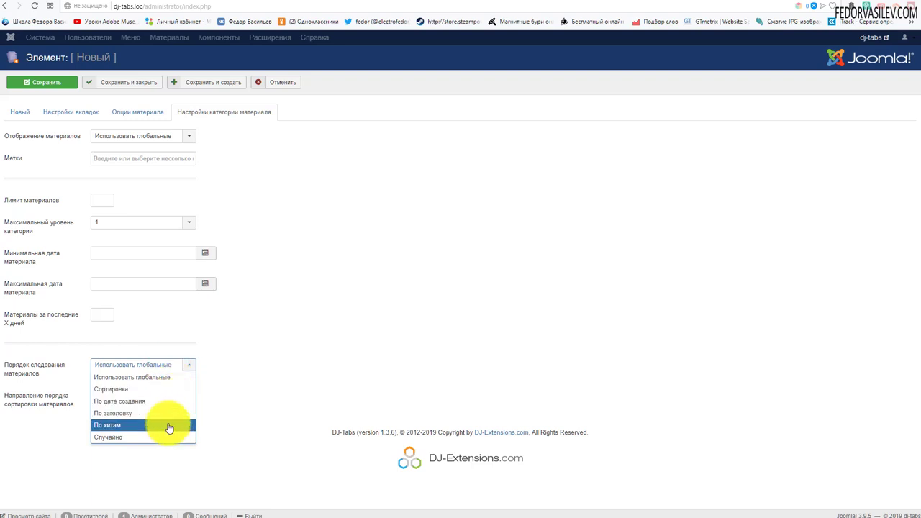
left_click(274, 364)
left_click(176, 368)
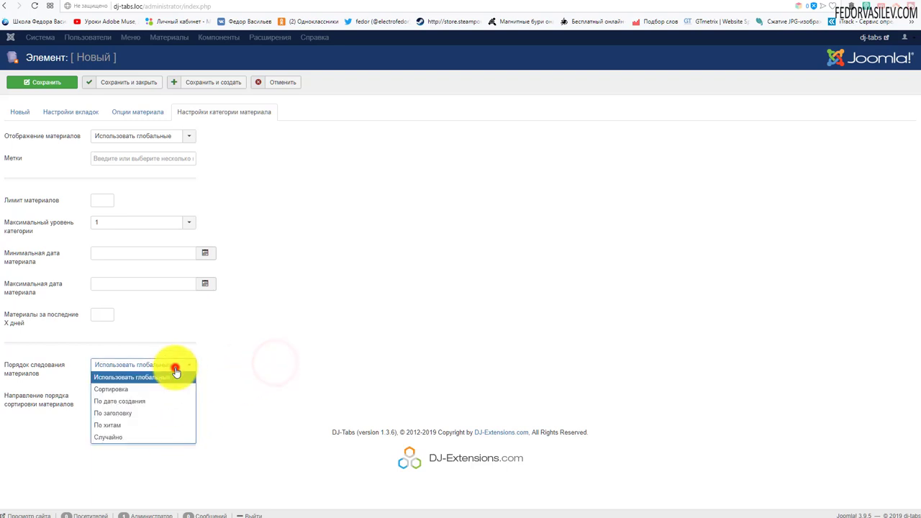
left_click(122, 396)
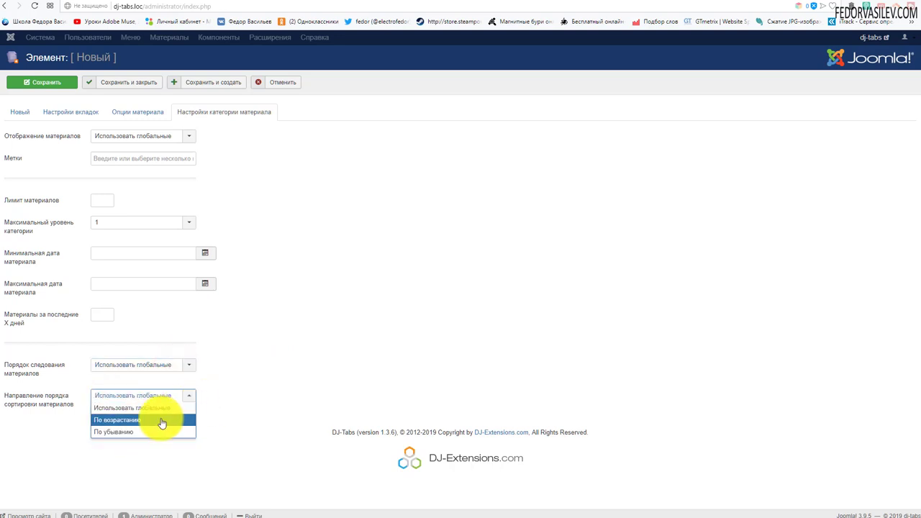
left_click(260, 392)
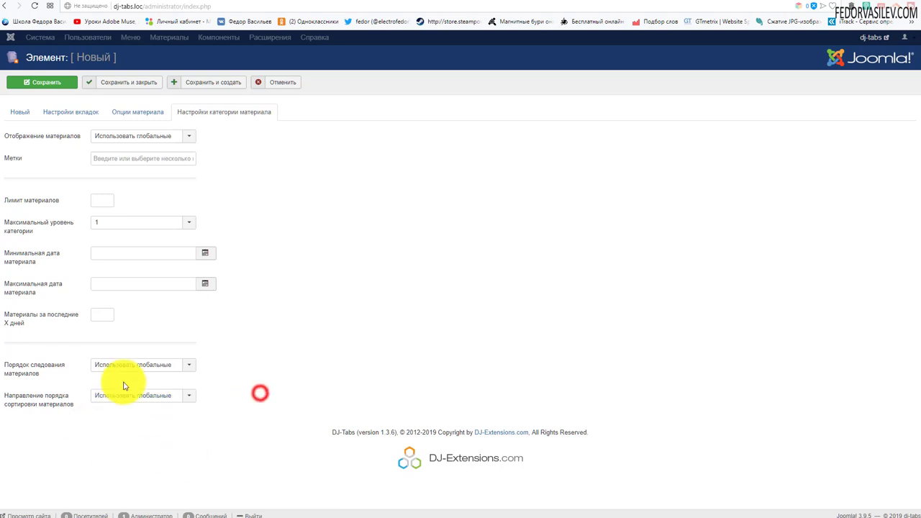
Return to the new item's main settings, then save the item "статья-3" and close it.
left_click(20, 112)
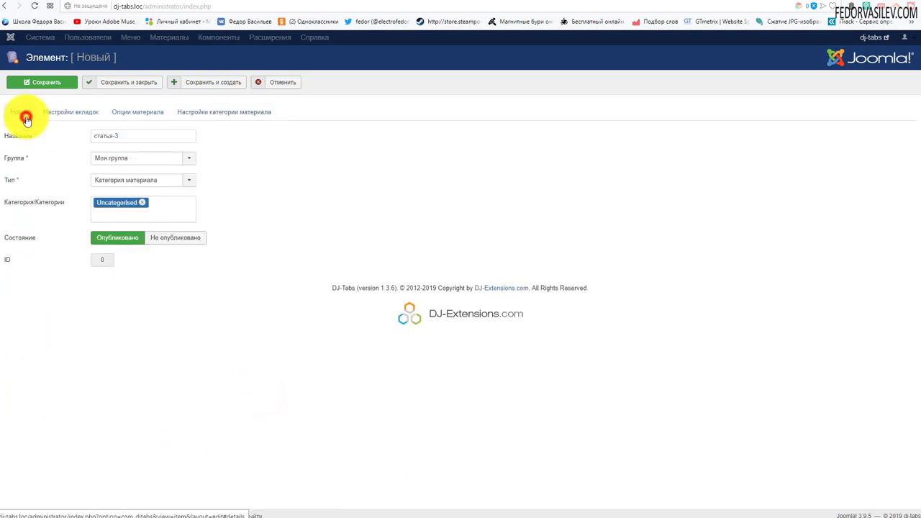
left_click(202, 113)
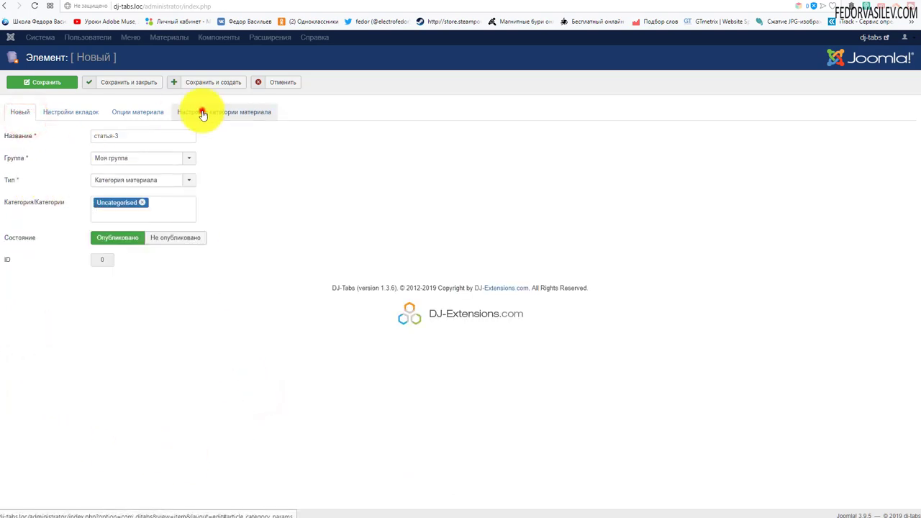
left_click(20, 112)
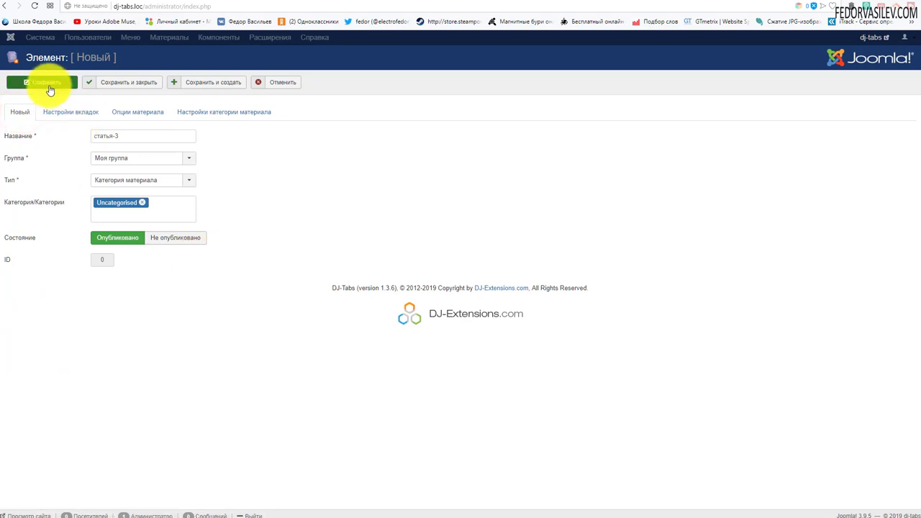
left_click(112, 84)
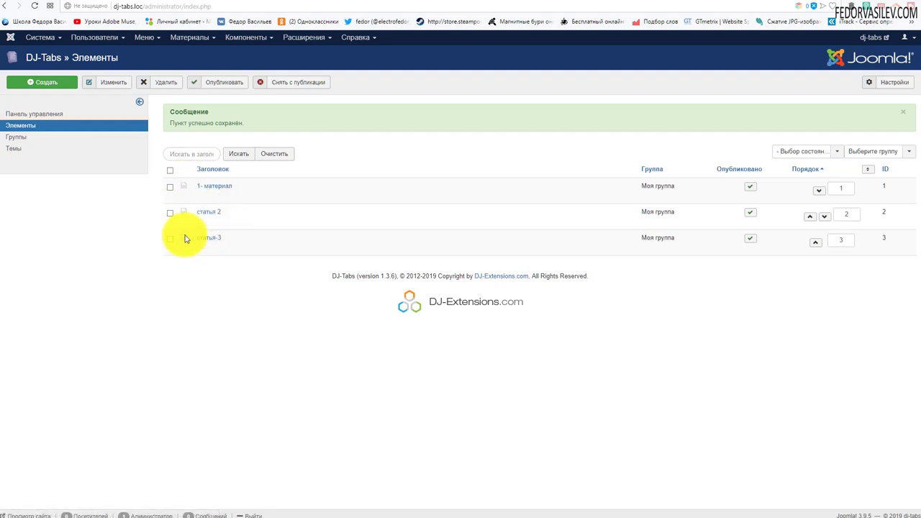
On the site page, compare the "Статья-3" tab with the other tabs and expand and collapse its accordion articles.
key("ctrl+Tab")
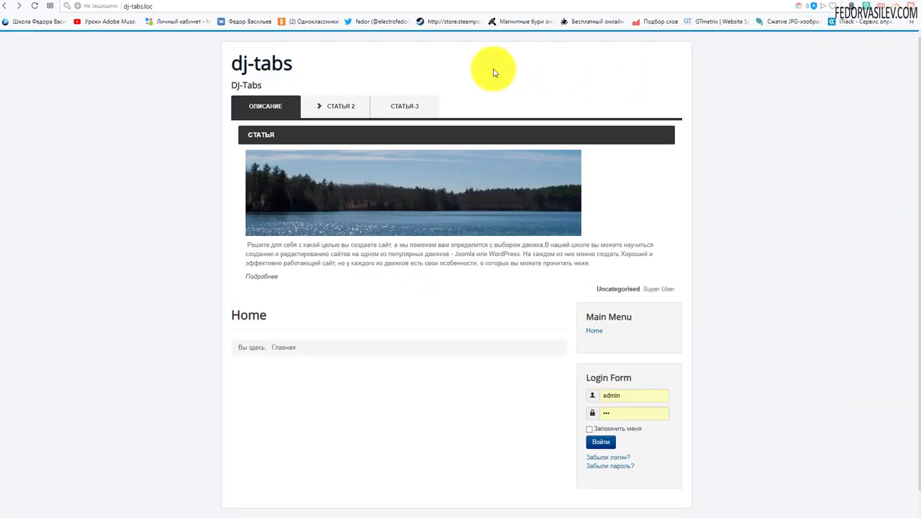
left_click(416, 110)
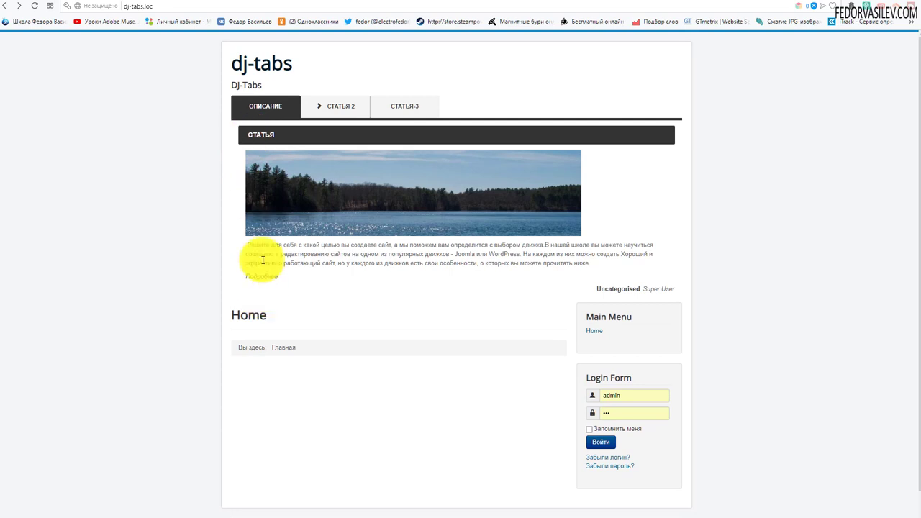
left_click(397, 108)
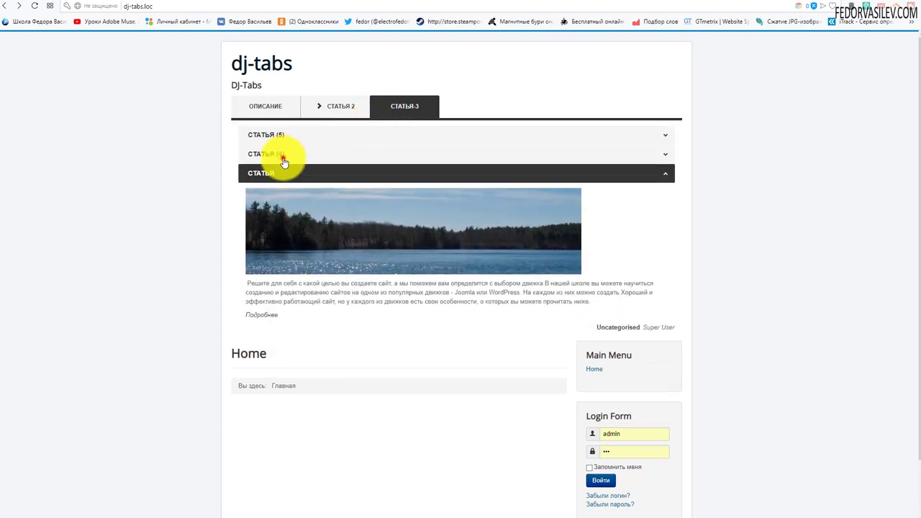
left_click(284, 156)
left_click(290, 135)
left_click(251, 108)
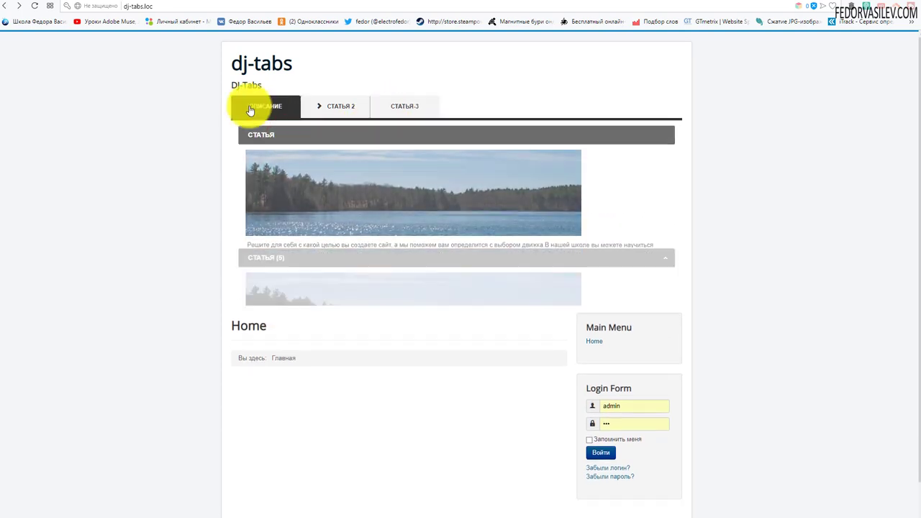
left_click(358, 107)
left_click(402, 108)
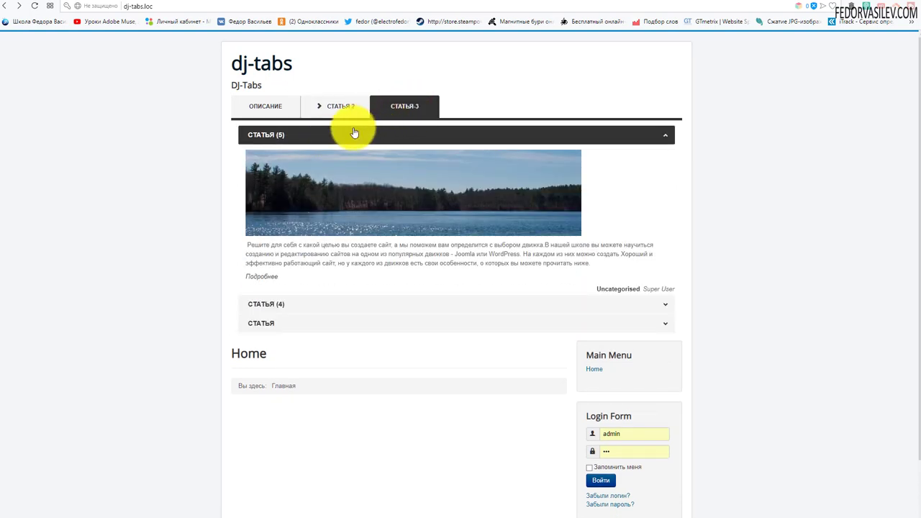
left_click(305, 311)
left_click(302, 323)
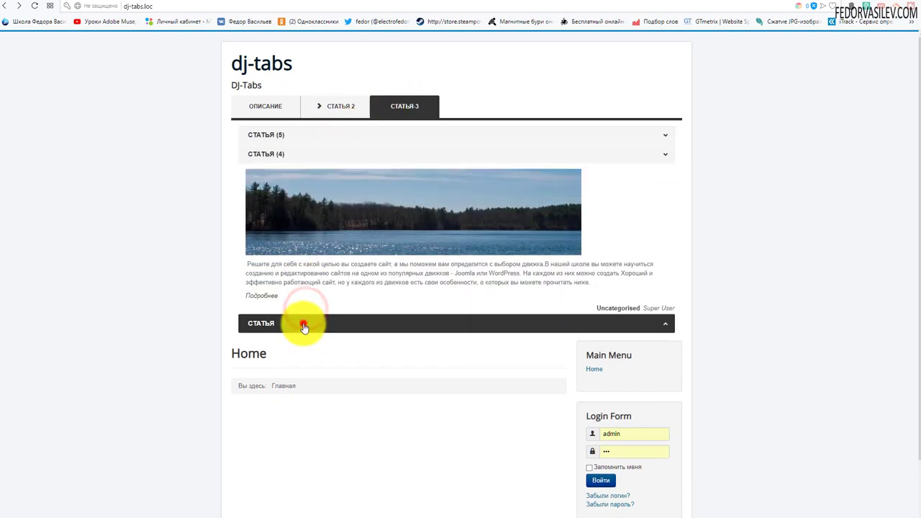
left_click(293, 136)
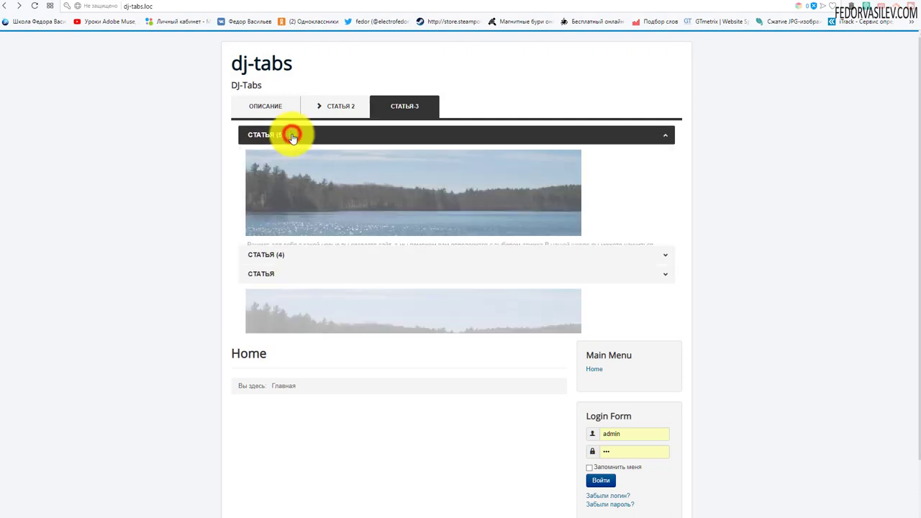
left_click(292, 137)
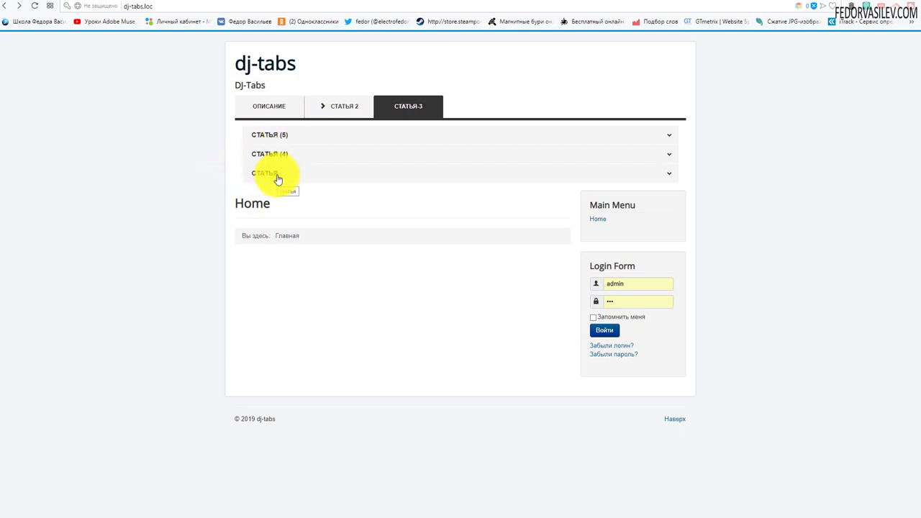
Open the item "статья-3" in DJ-Tabs, set its article sorting direction to "По убыванию" and save it.
left_click(775, 1)
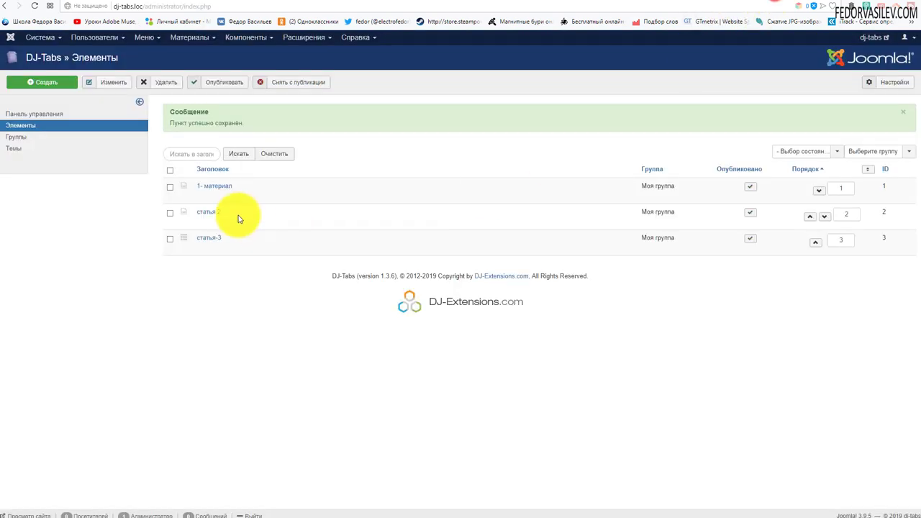
left_click(208, 238)
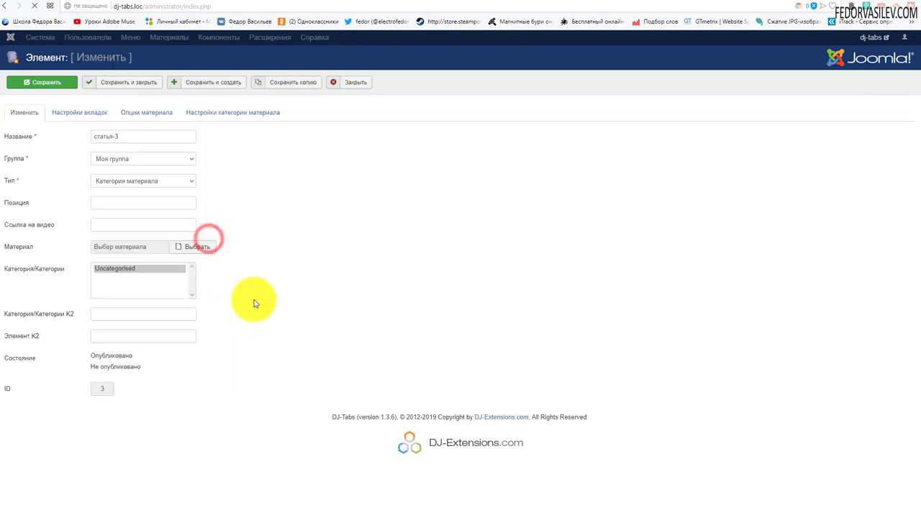
left_click(230, 119)
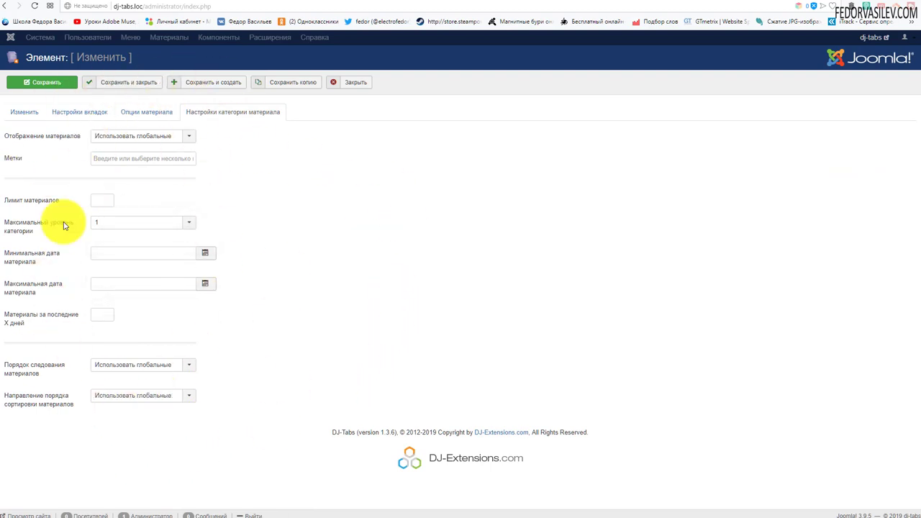
left_click(205, 82)
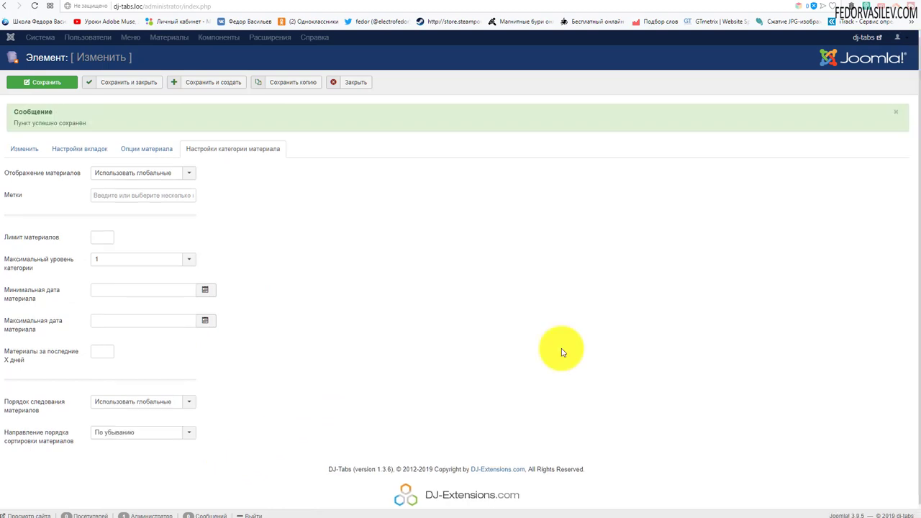
Review the sorting direction options and check the article order in the "Статья-3" tab on the site page.
left_click(107, 433)
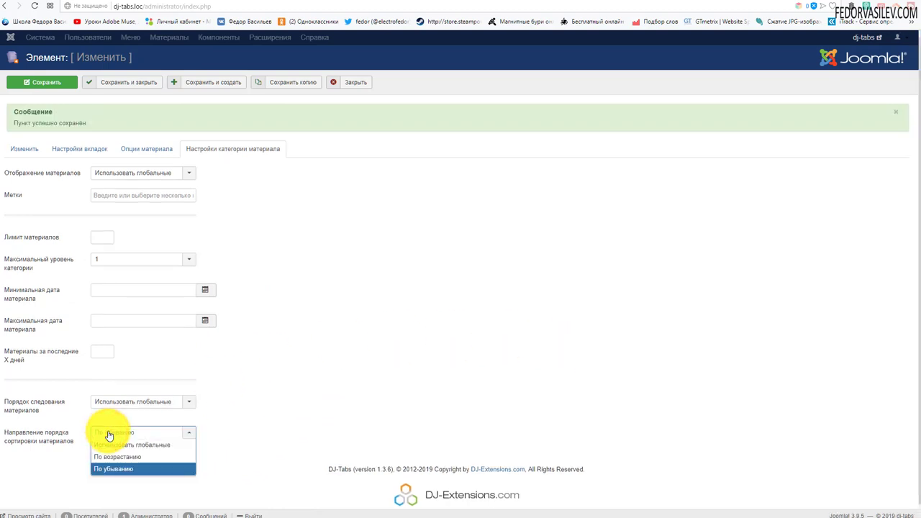
left_click(275, 413)
left_click(809, 6)
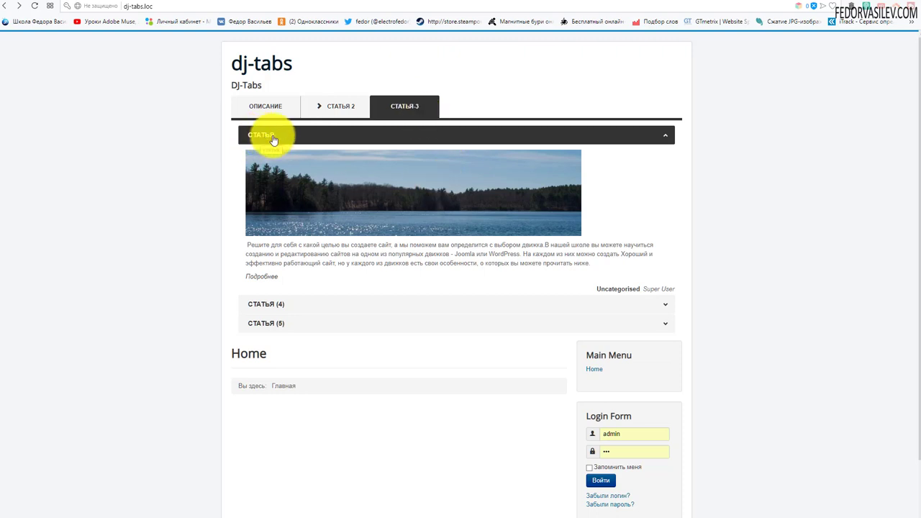
Set the article sorting direction of the item "статья-3" to "По возрастанию" and save the item.
left_click(773, 2)
left_click(157, 438)
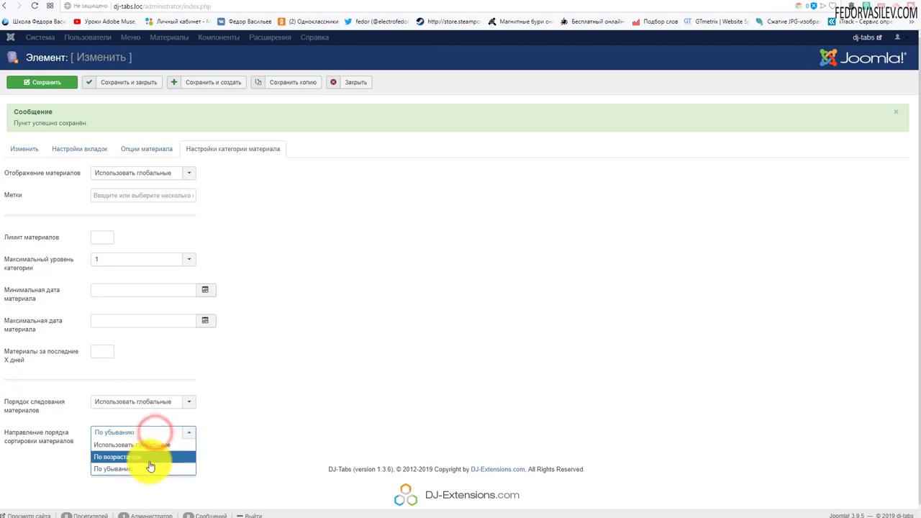
left_click(149, 458)
left_click(57, 90)
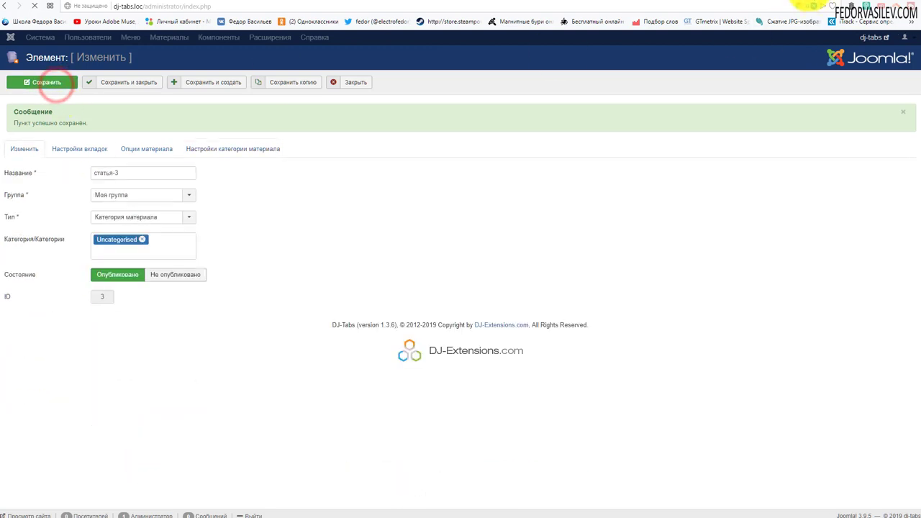
Reload the site page and check the order of the accordion articles in the "Статья-3" tab.
key("ctrl+Tab")
left_click(34, 7)
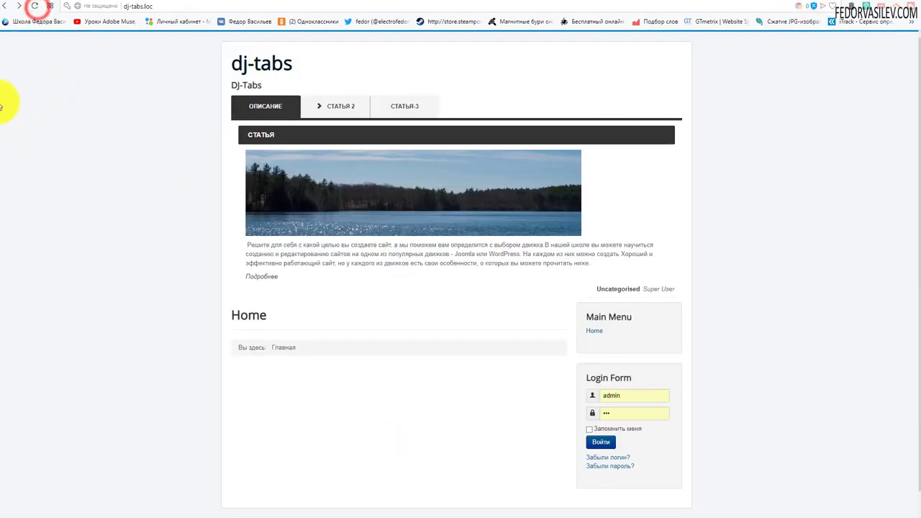
left_click(419, 109)
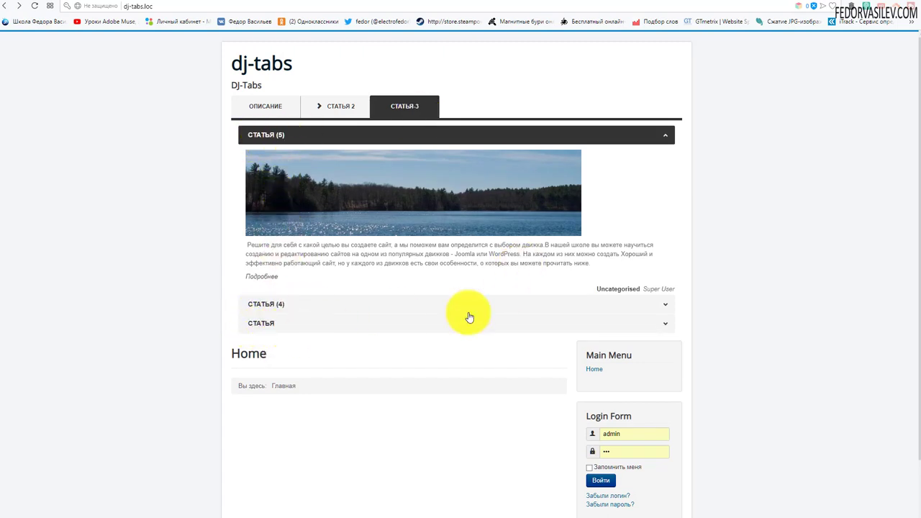
Return to the item "статья-3" in the administrator and reopen its article category settings.
left_click(774, 9)
left_click(233, 148)
scroll(137, 201, "down", 1)
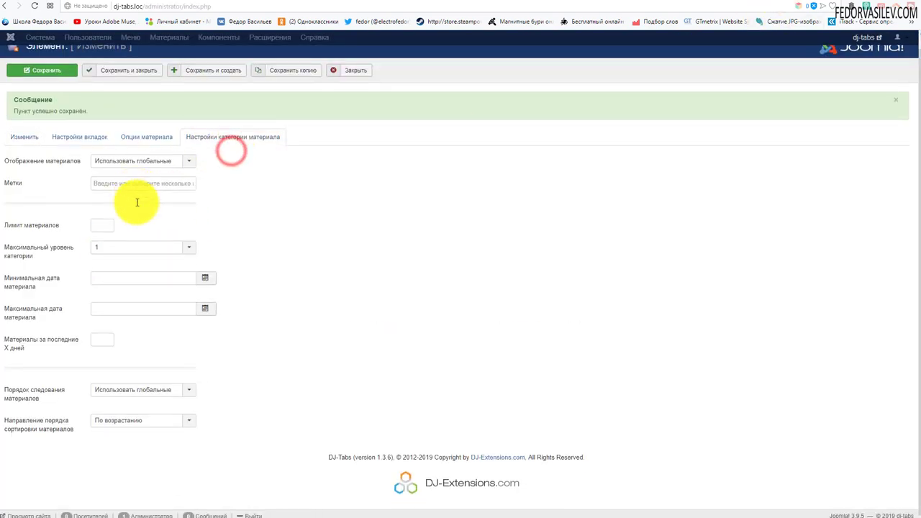